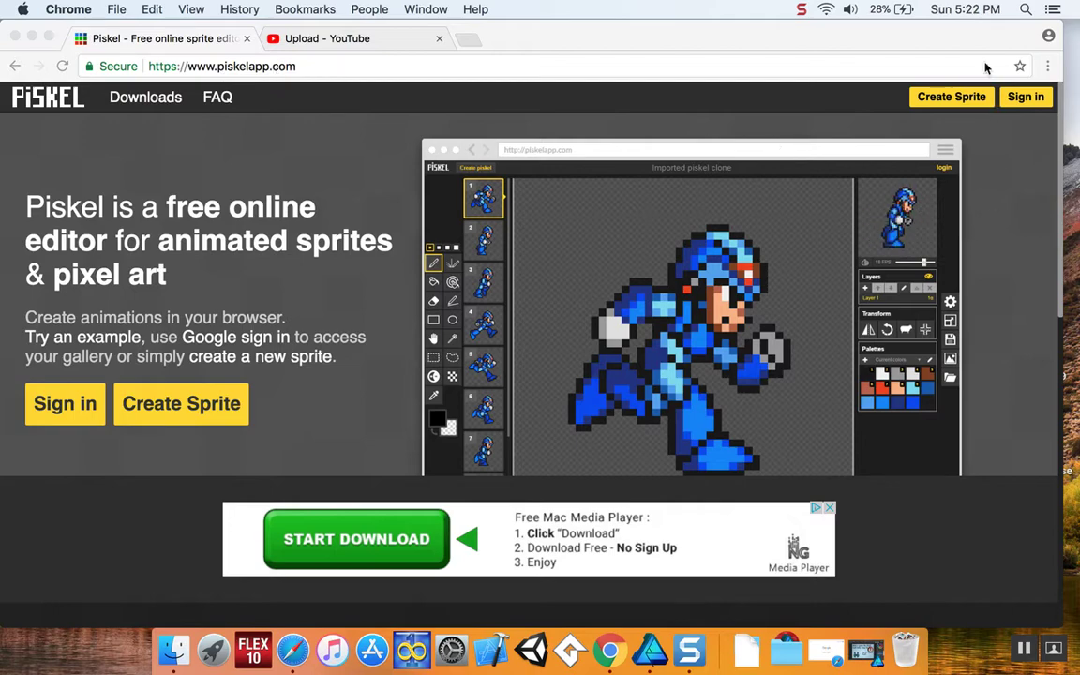
Scroll up and down the Piskel homepage to look it over.
{"action": "scroll", "coordinate": [1002, 199], "scroll_direction": "down", "scroll_amount": 10}
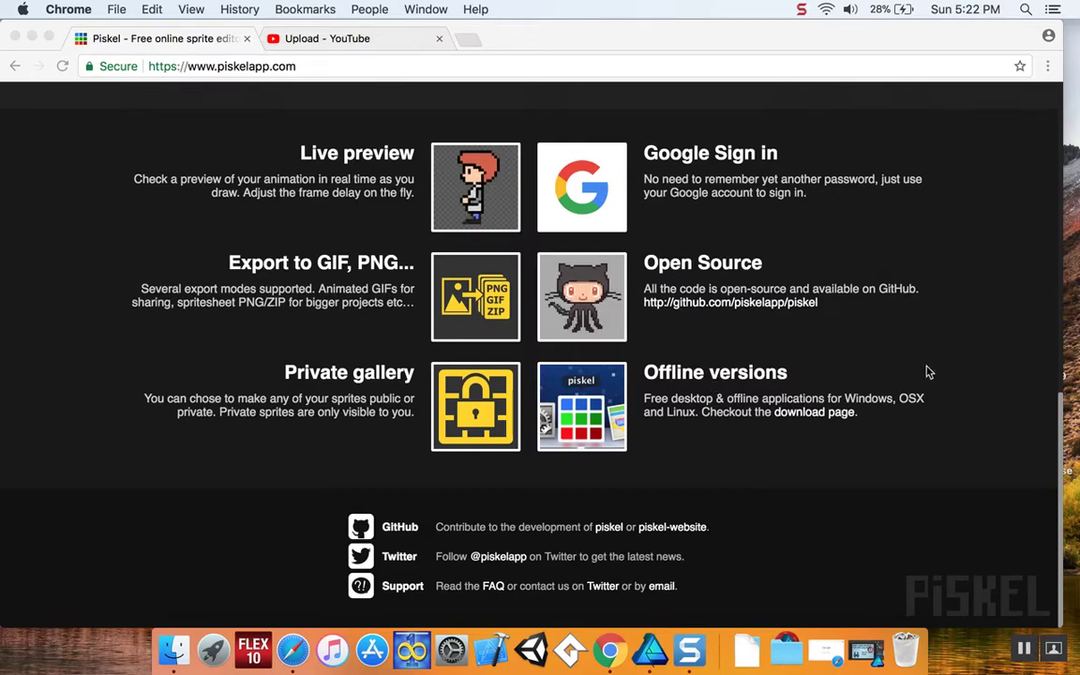
{"action": "scroll", "coordinate": [929, 369], "scroll_direction": "up", "scroll_amount": 5}
{"action": "scroll", "coordinate": [929, 368], "scroll_direction": "down", "scroll_amount": 3}
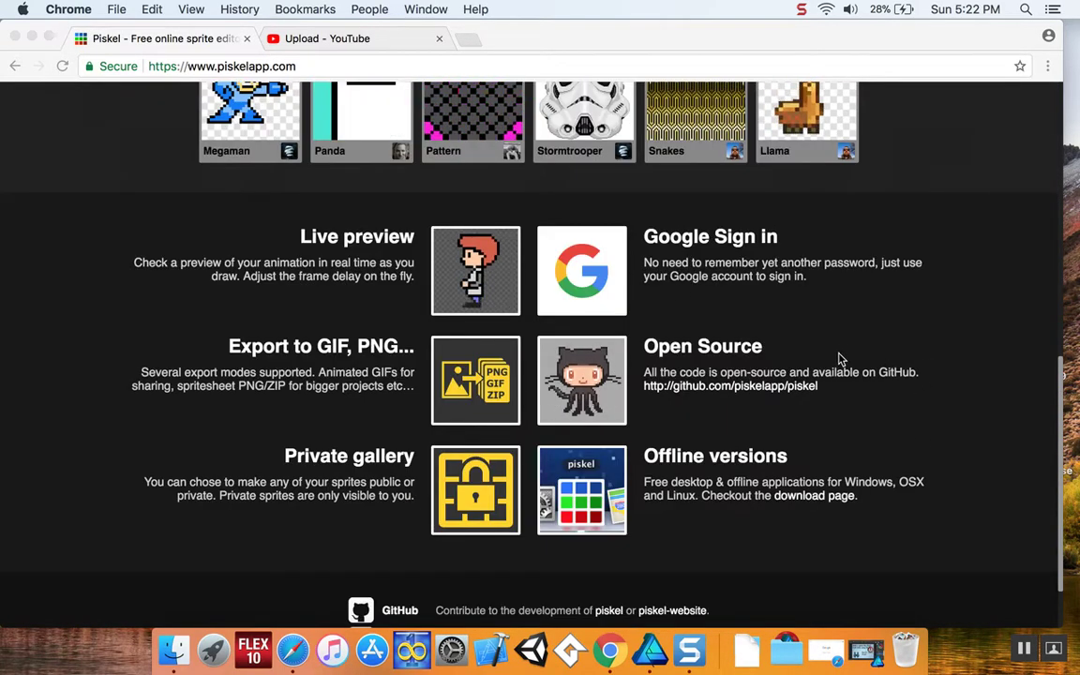
{"action": "scroll", "coordinate": [865, 352], "scroll_direction": "up", "scroll_amount": 15}
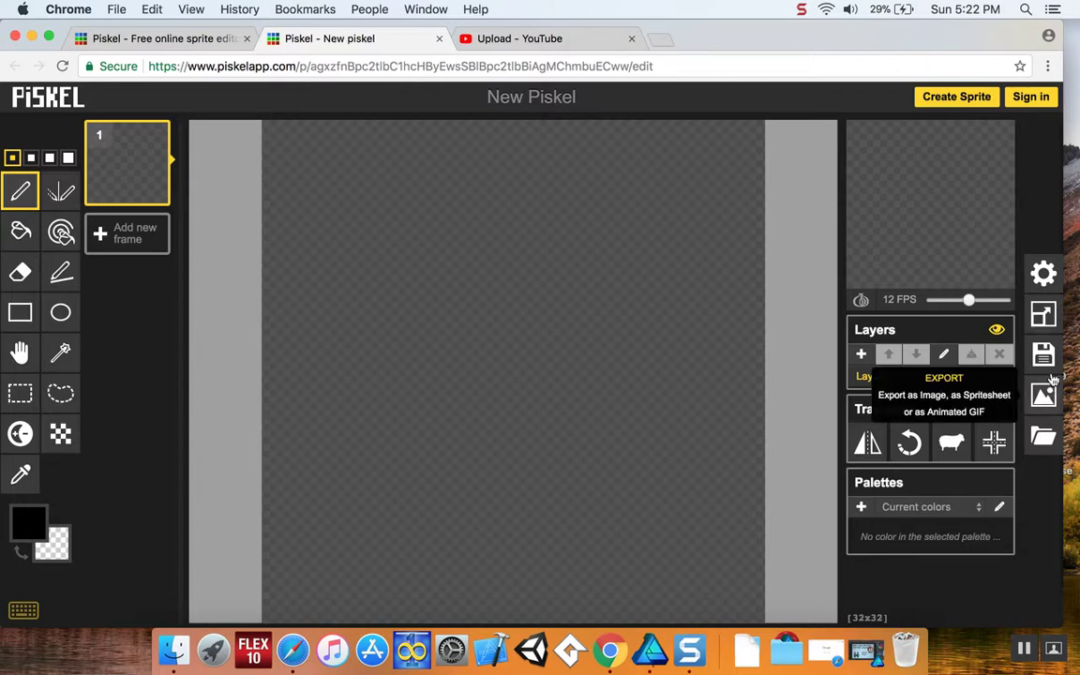
{"action": "left_click", "coordinate": [1045, 319]}
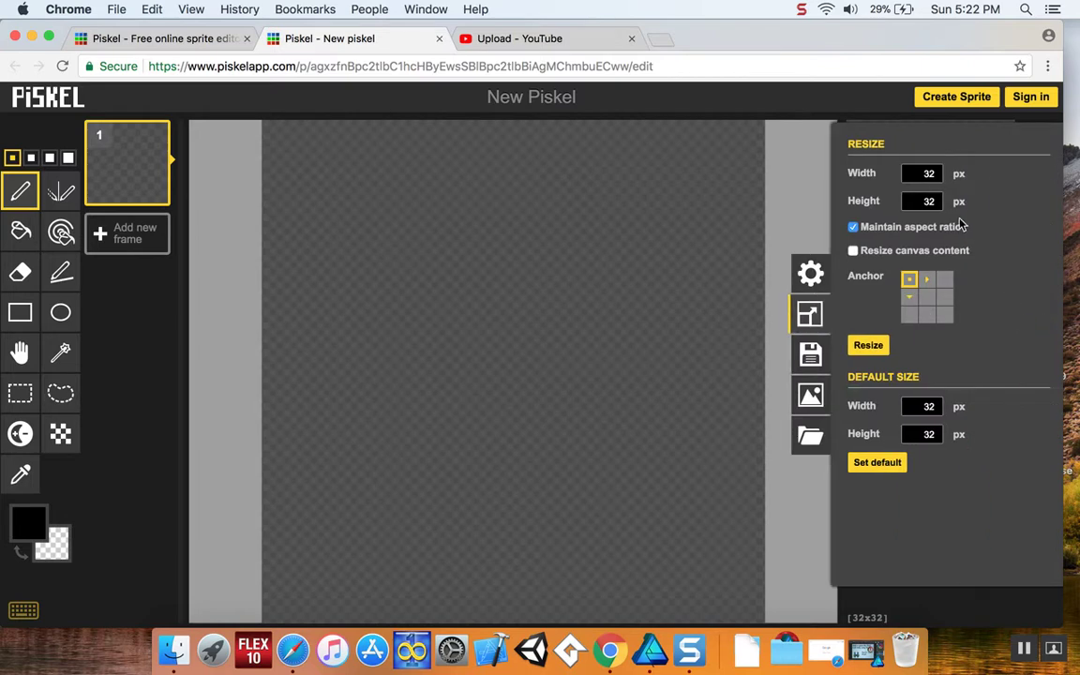
{"action": "left_click", "coordinate": [811, 314]}
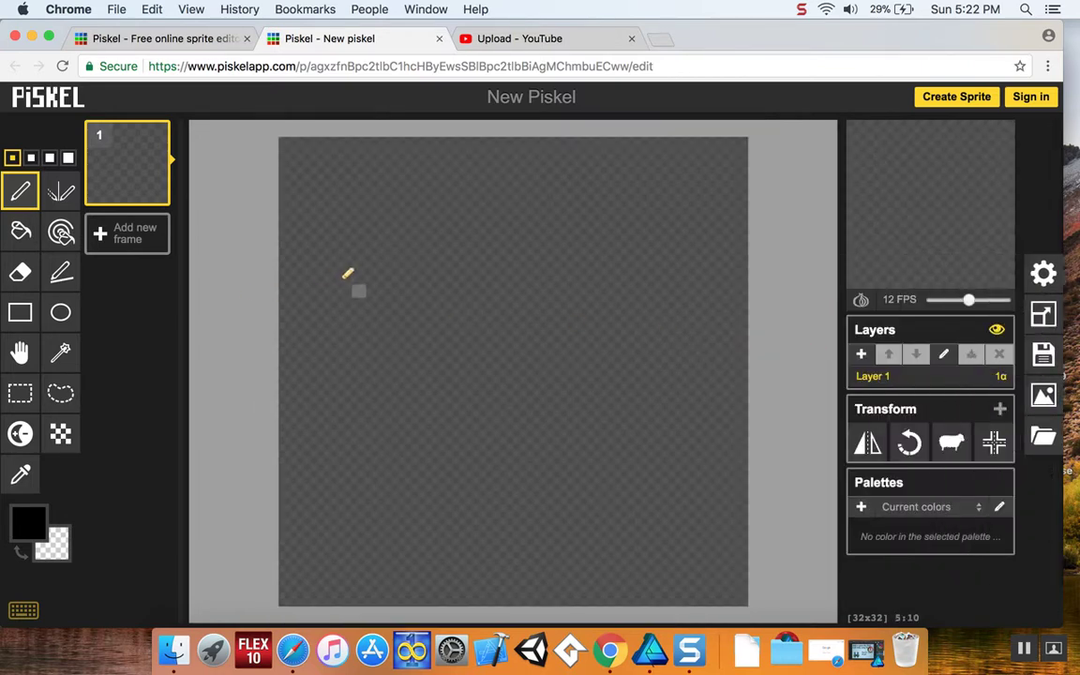
{"action": "scroll", "coordinate": [349, 281], "scroll_direction": "down", "scroll_amount": 1}
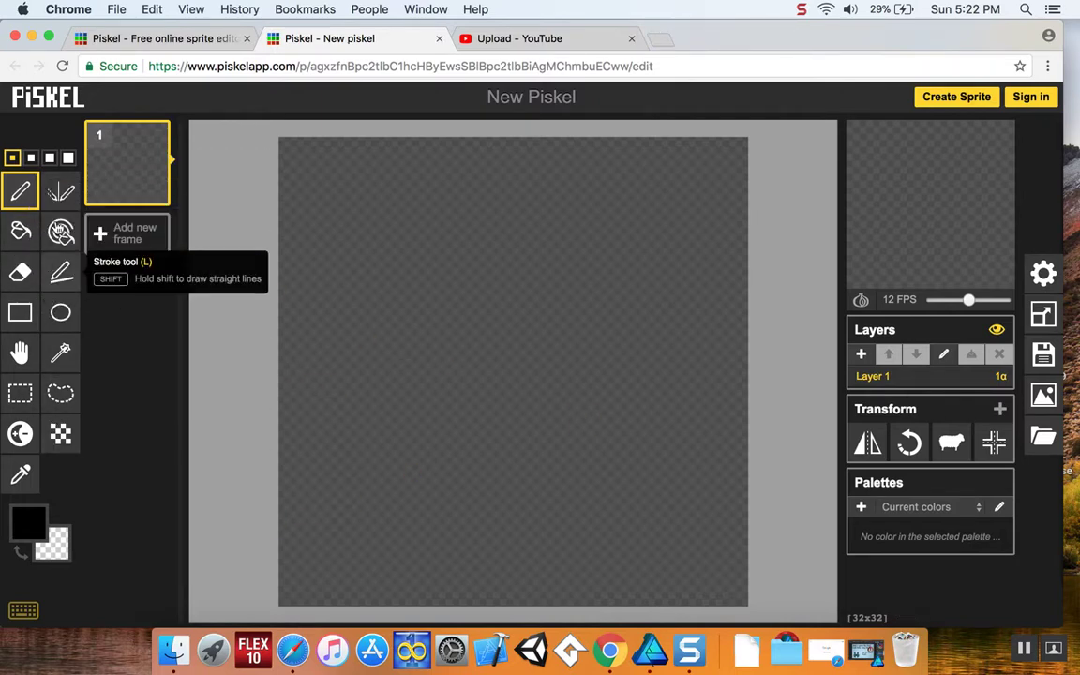
With the Vertical Mirror Pen, draw the outer pair of vertical lines, bulging outward lower down.
{"action": "left_click", "coordinate": [60, 193]}
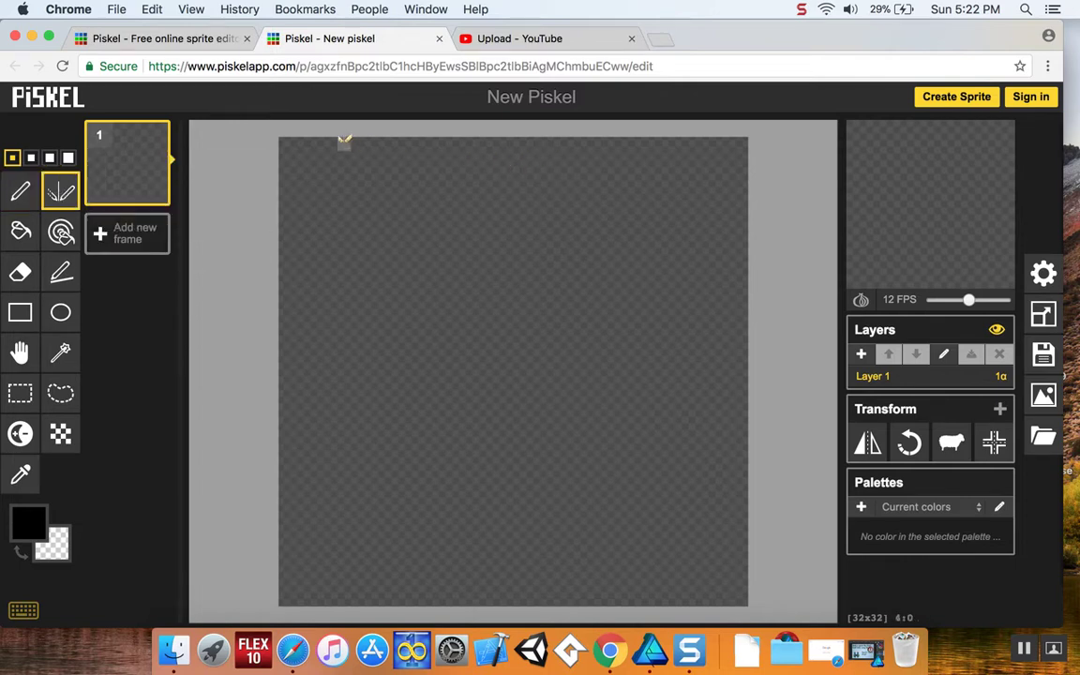
{"action": "left_click", "coordinate": [359, 140]}
{"action": "mouse_move", "coordinate": [360, 143]}
{"action": "left_mouse_down"}
{"action": "mouse_move", "coordinate": [362, 324]}
{"action": "mouse_move", "coordinate": [347, 336]}
{"action": "mouse_move", "coordinate": [358, 498]}
{"action": "left_mouse_up"}
{"action": "key", "text": "ctrl+z"}
{"action": "key", "text": "ctrl+z"}
{"action": "key", "text": "ctrl+z"}
{"action": "mouse_move", "coordinate": [358, 262]}
{"action": "left_mouse_down"}
{"action": "mouse_move", "coordinate": [352, 449]}
{"action": "mouse_move", "coordinate": [362, 549]}
{"action": "mouse_move", "coordinate": [382, 593]}
{"action": "left_mouse_up"}
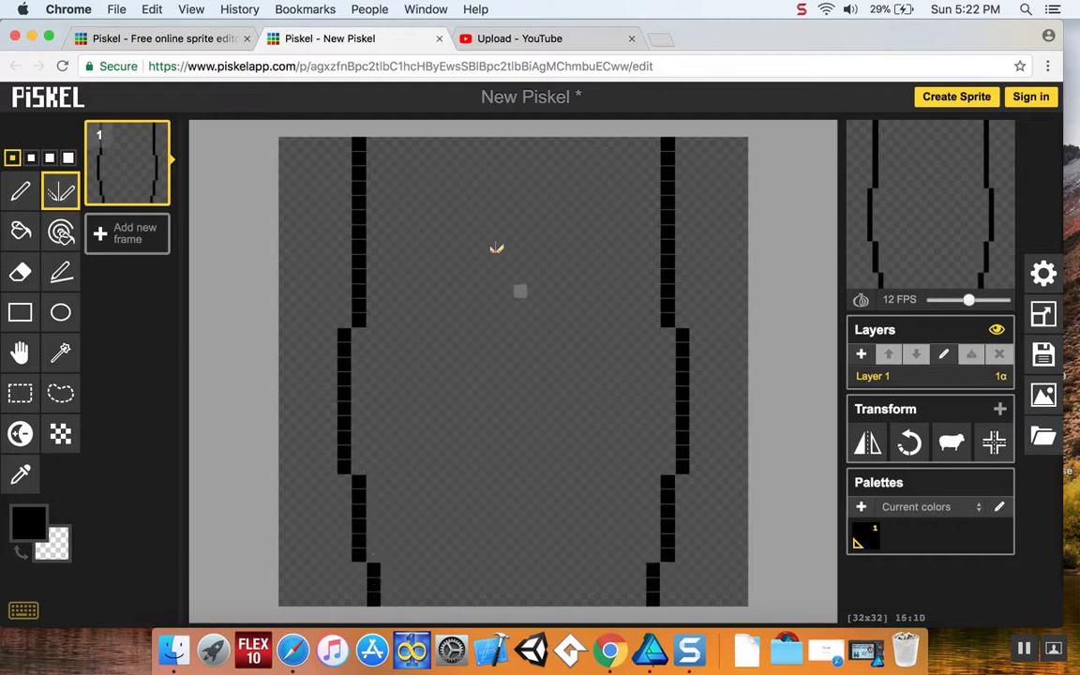
Add straight mirrored inner vertical lines and angled wing strokes out from the bulges.
{"action": "left_click", "coordinate": [459, 140]}
{"action": "left_click_drag", "start_coordinate": [459, 144], "coordinate": [454, 170]}
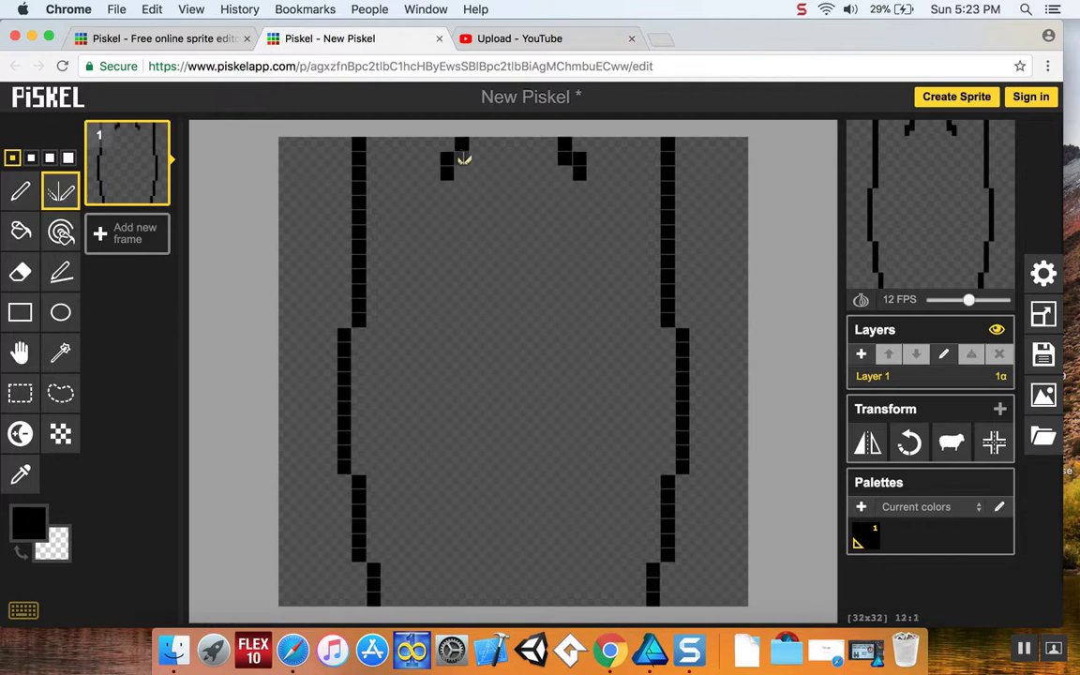
{"action": "key", "text": "ctrl+z"}
{"action": "key", "text": "ctrl+z"}
{"action": "left_click_drag", "start_coordinate": [461, 142], "coordinate": [463, 593]}
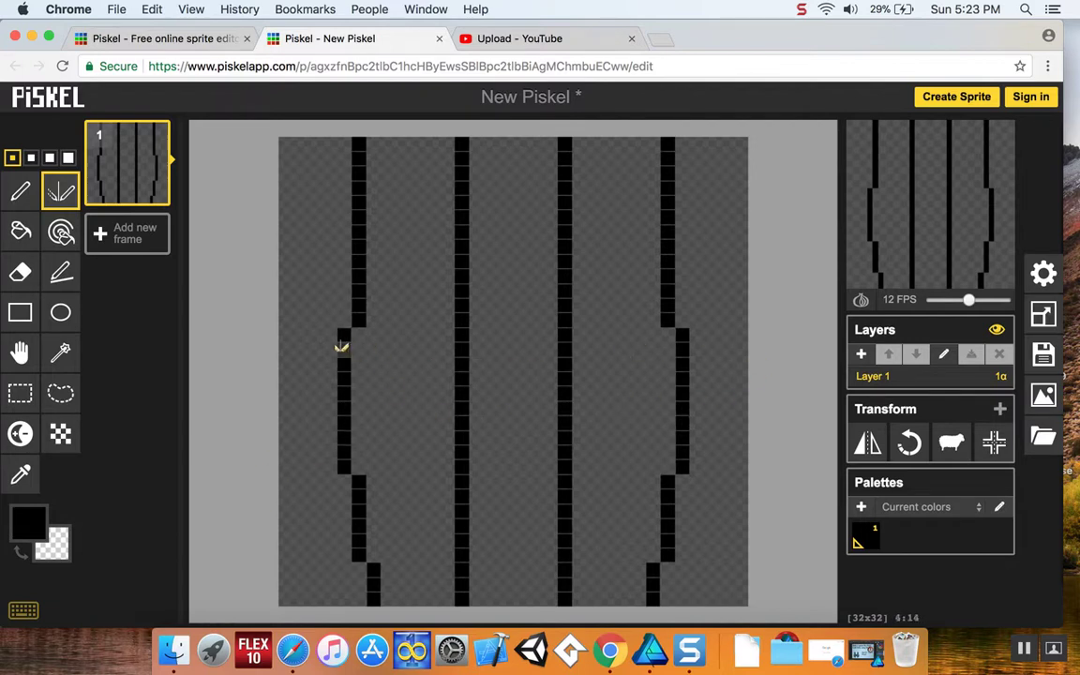
{"action": "left_click_drag", "start_coordinate": [330, 350], "coordinate": [292, 385]}
{"action": "left_click", "coordinate": [291, 385]}
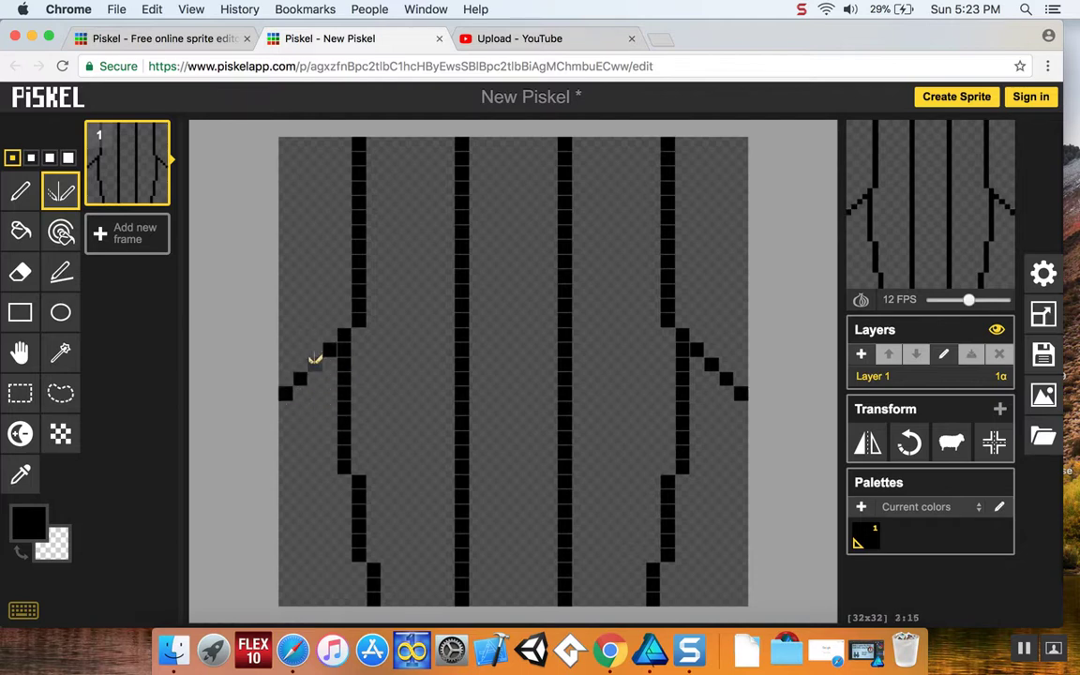
Replace the diagonal wing pixels with flat upper wings reaching both canvas edges.
{"action": "right_click", "coordinate": [300, 381]}
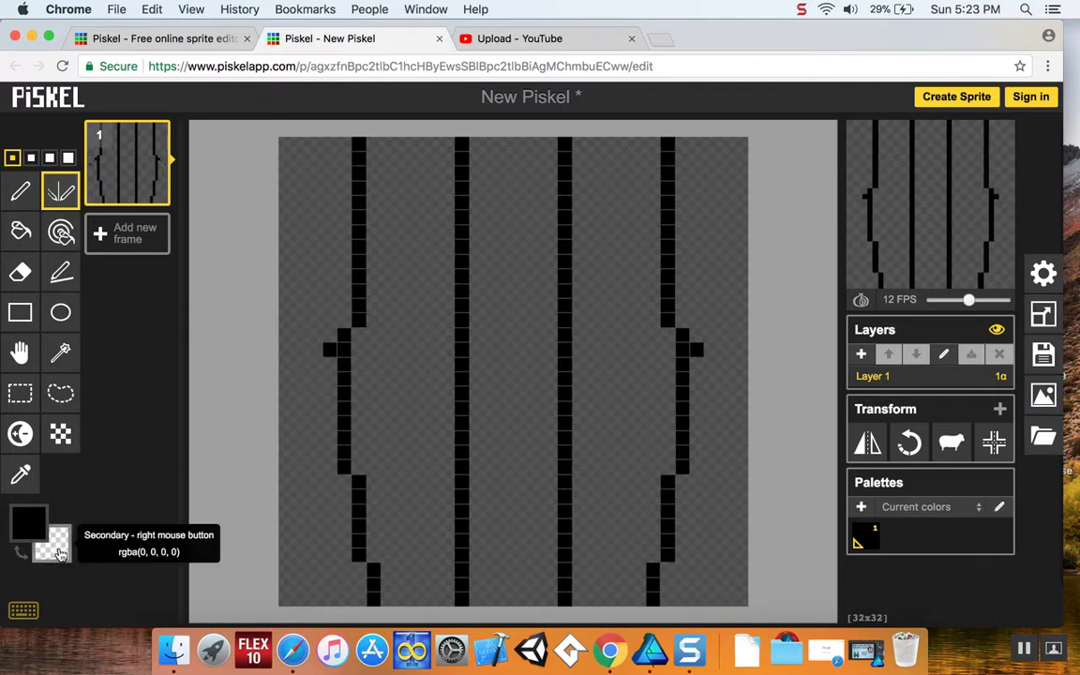
{"action": "left_click", "coordinate": [315, 363]}
{"action": "left_click", "coordinate": [301, 364]}
{"action": "left_click", "coordinate": [285, 378]}
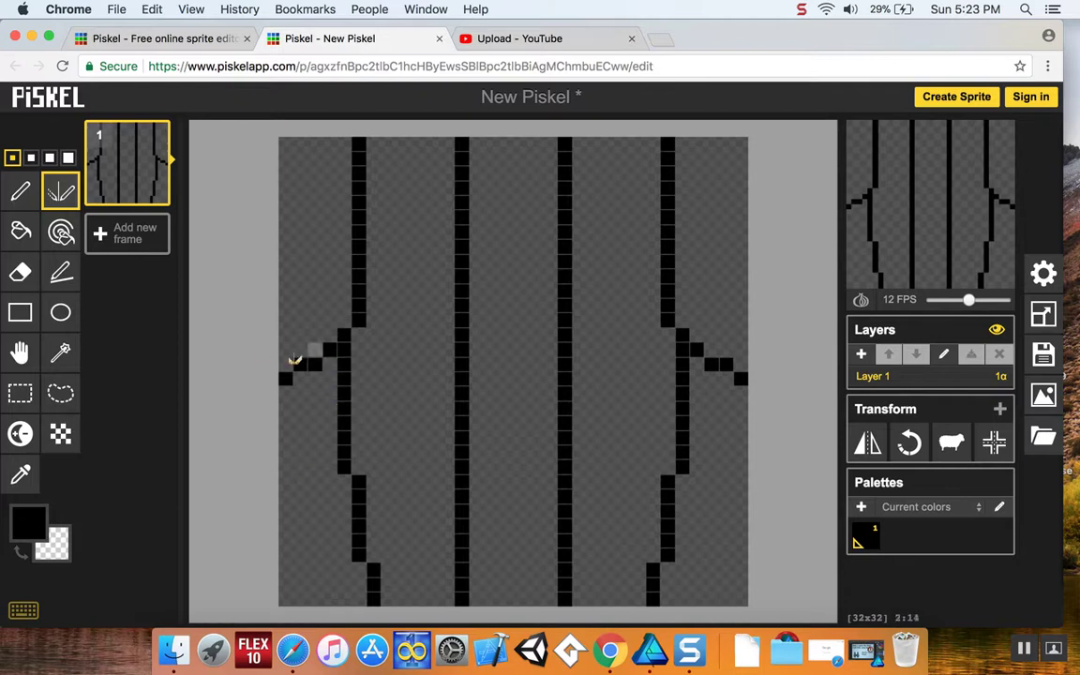
{"action": "right_click", "coordinate": [315, 364]}
{"action": "right_click", "coordinate": [301, 363]}
{"action": "right_click", "coordinate": [290, 377]}
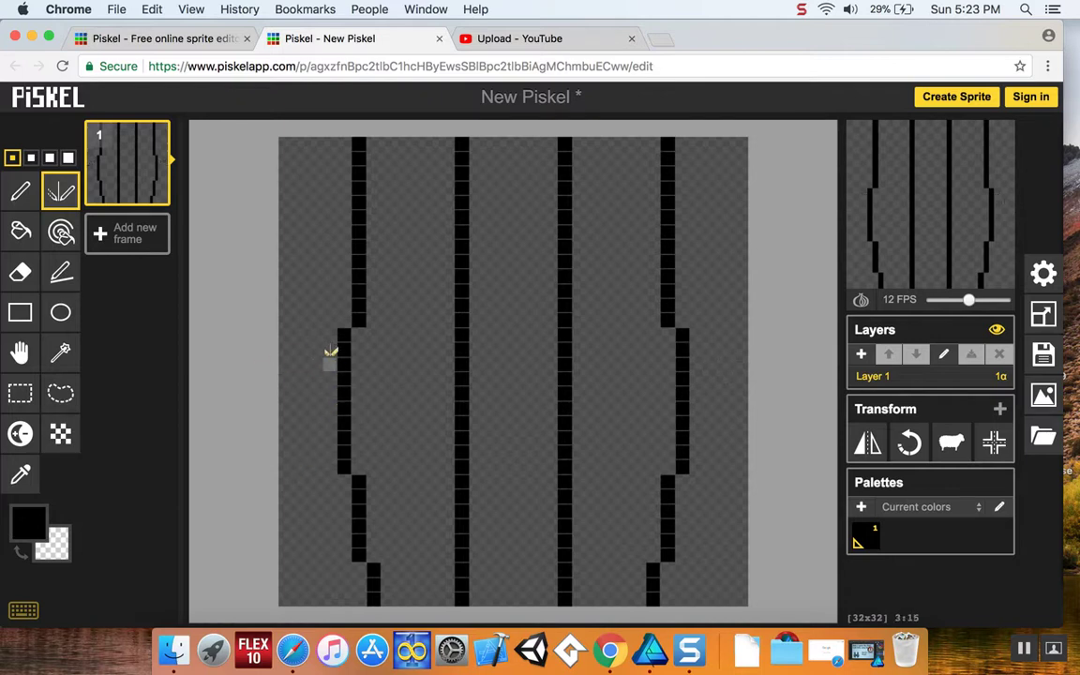
{"action": "left_click", "coordinate": [331, 350]}
{"action": "left_click", "coordinate": [315, 350]}
{"action": "left_click", "coordinate": [300, 364]}
{"action": "left_click", "coordinate": [286, 363]}
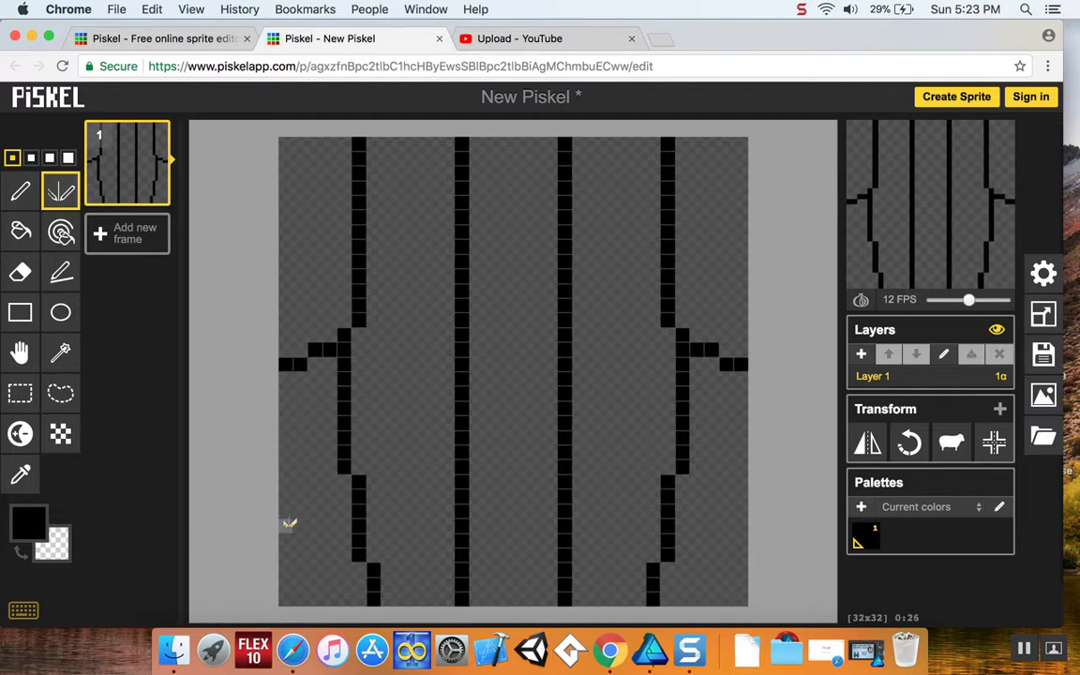
Add stepped lower wing tips at the canvas edges, connected to the outer lines.
{"action": "left_click", "coordinate": [285, 525]}
{"action": "left_click", "coordinate": [300, 525]}
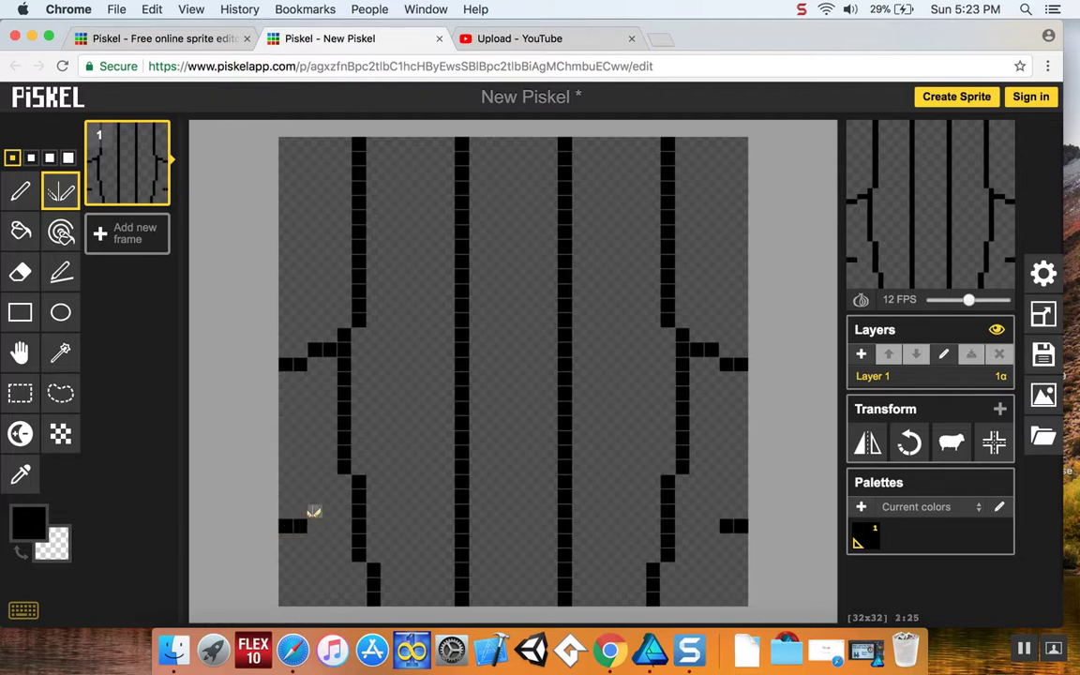
{"action": "left_click", "coordinate": [315, 511]}
{"action": "left_click", "coordinate": [329, 511]}
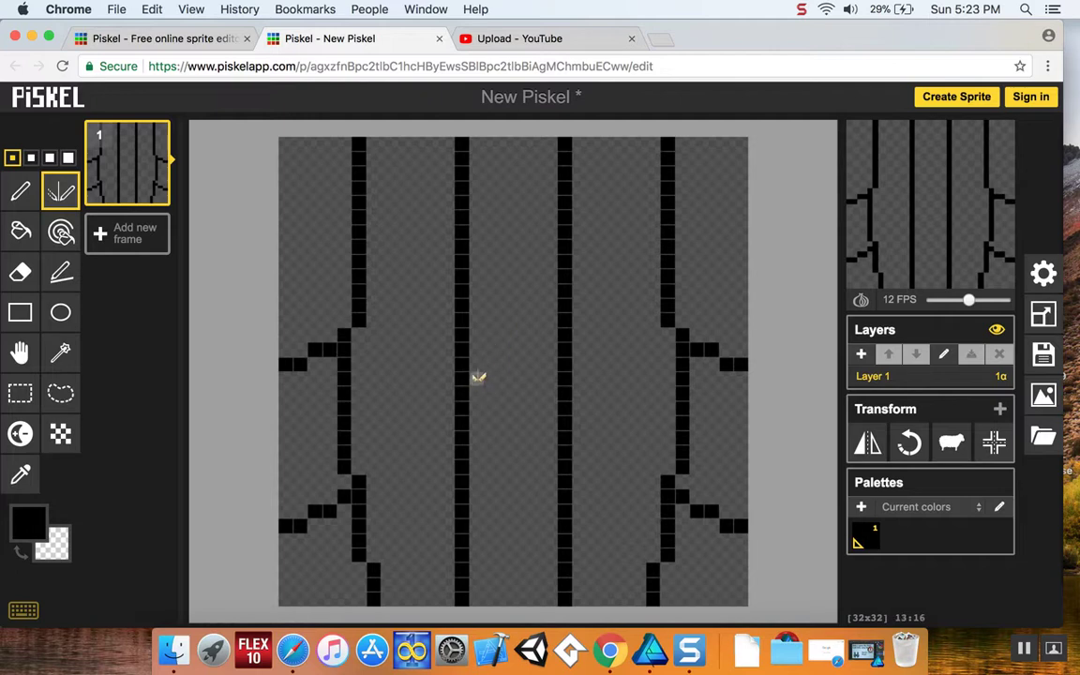
Draw peaked upper and lower arches between the two middle lines.
{"action": "left_click", "coordinate": [476, 378]}
{"action": "left_click", "coordinate": [491, 364]}
{"action": "left_click", "coordinate": [506, 364]}
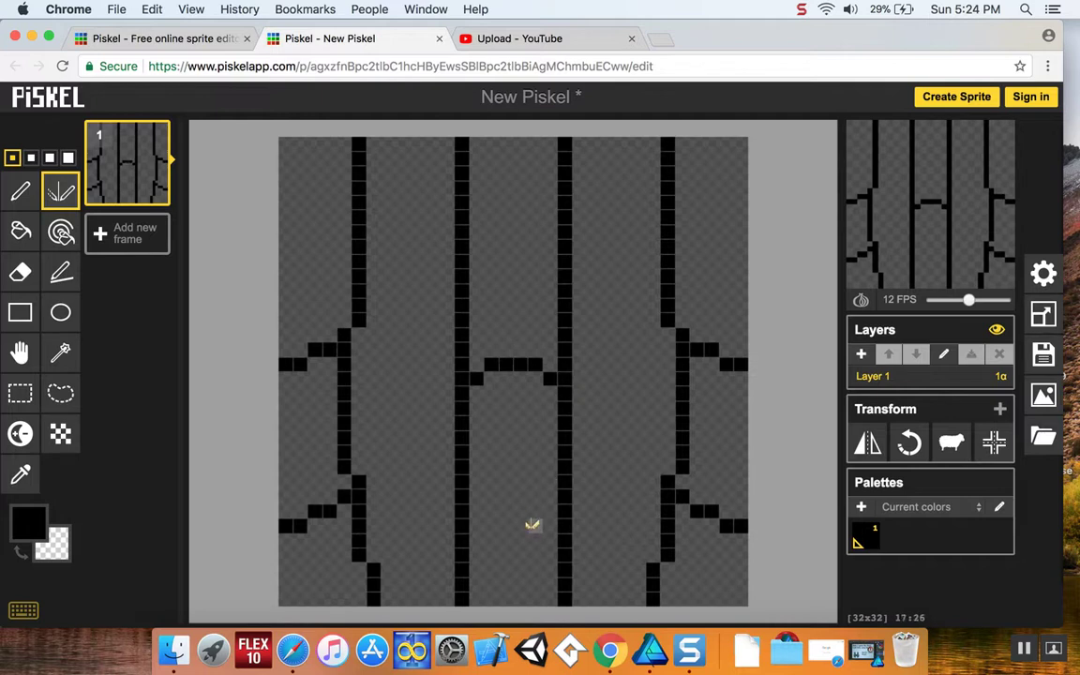
{"action": "key", "text": "super+z"}
{"action": "key", "text": "super+z"}
{"action": "key", "text": "super+z"}
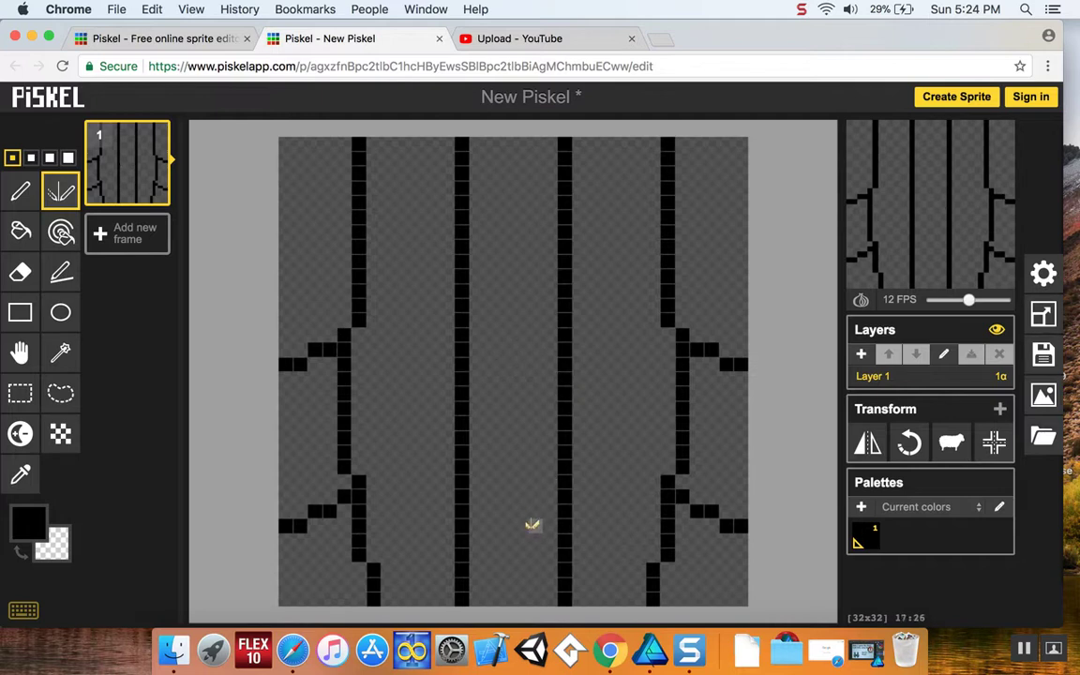
{"action": "left_click", "coordinate": [478, 349]}
{"action": "left_click_drag", "start_coordinate": [495, 347], "coordinate": [507, 334]}
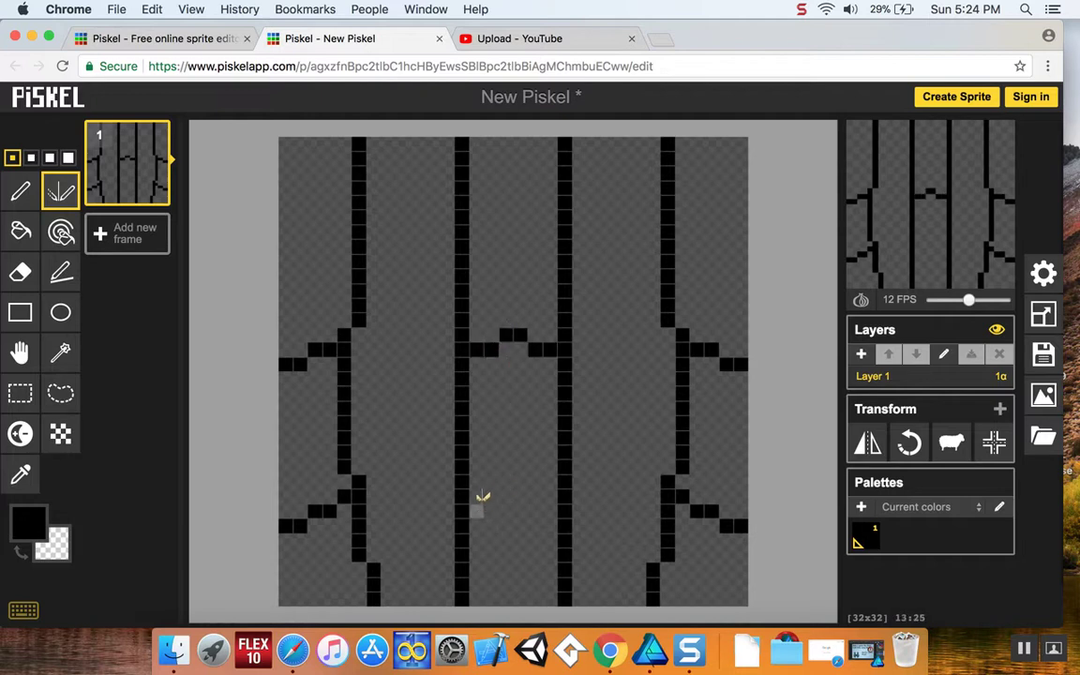
{"action": "left_click", "coordinate": [481, 492]}
{"action": "left_click", "coordinate": [493, 493]}
{"action": "left_click", "coordinate": [506, 478]}
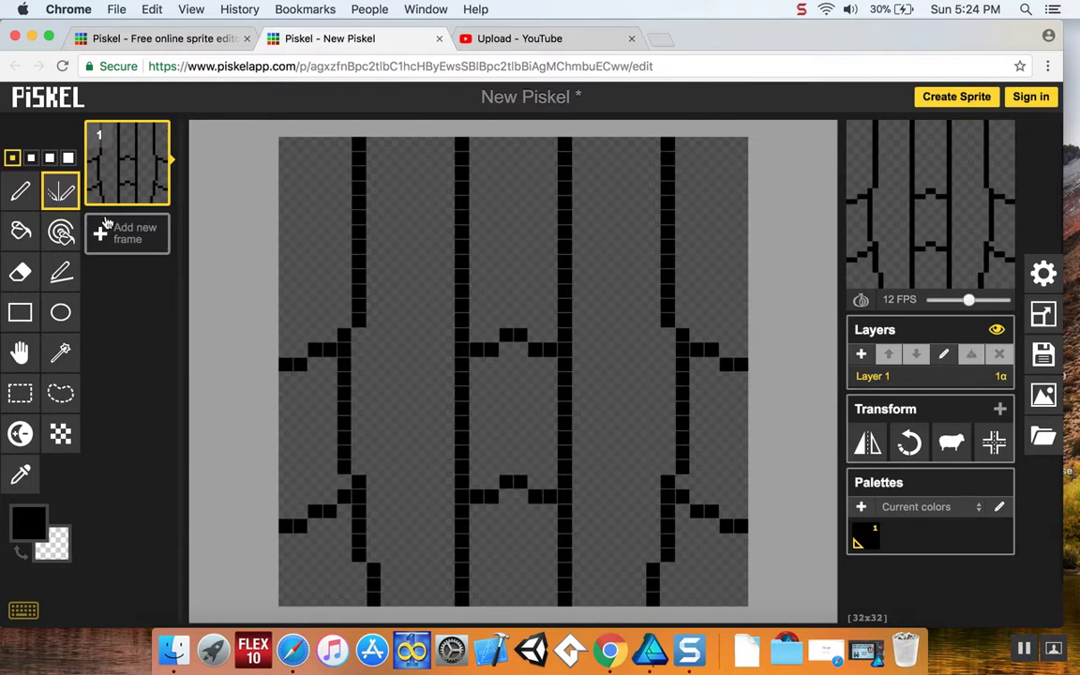
Bucket-fill the columns, wing areas and enclosed middle of the ship black.
{"action": "left_click", "coordinate": [20, 233]}
{"action": "left_click", "coordinate": [379, 328]}
{"action": "left_click", "coordinate": [312, 419]}
{"action": "left_click", "coordinate": [566, 418]}
{"action": "left_click", "coordinate": [619, 415]}
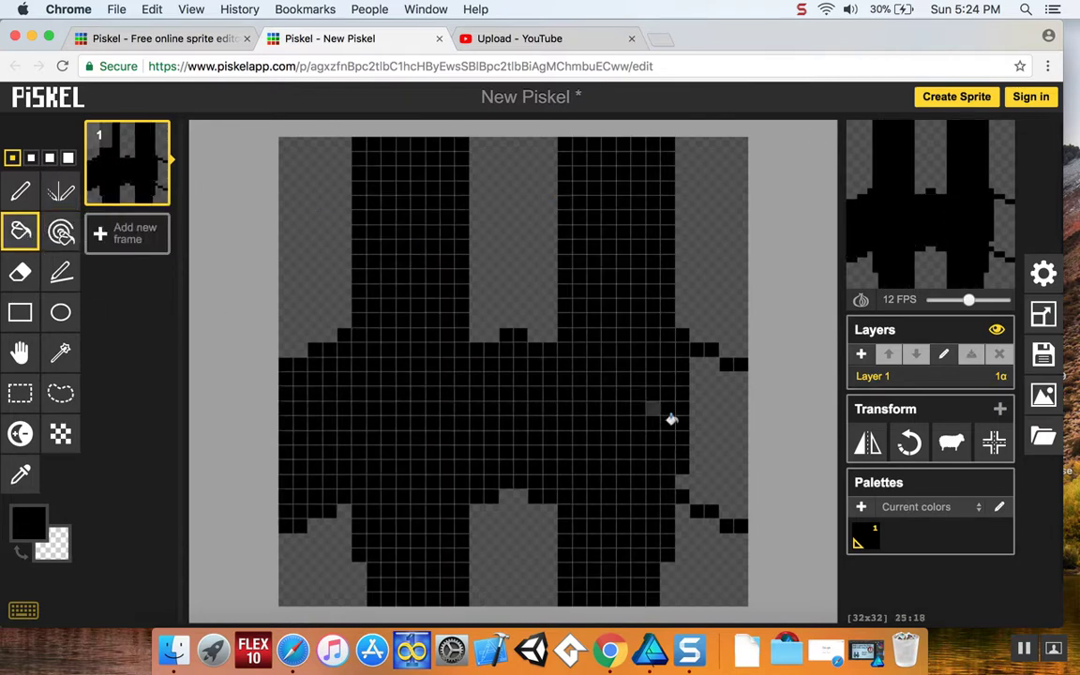
{"action": "left_click", "coordinate": [728, 430]}
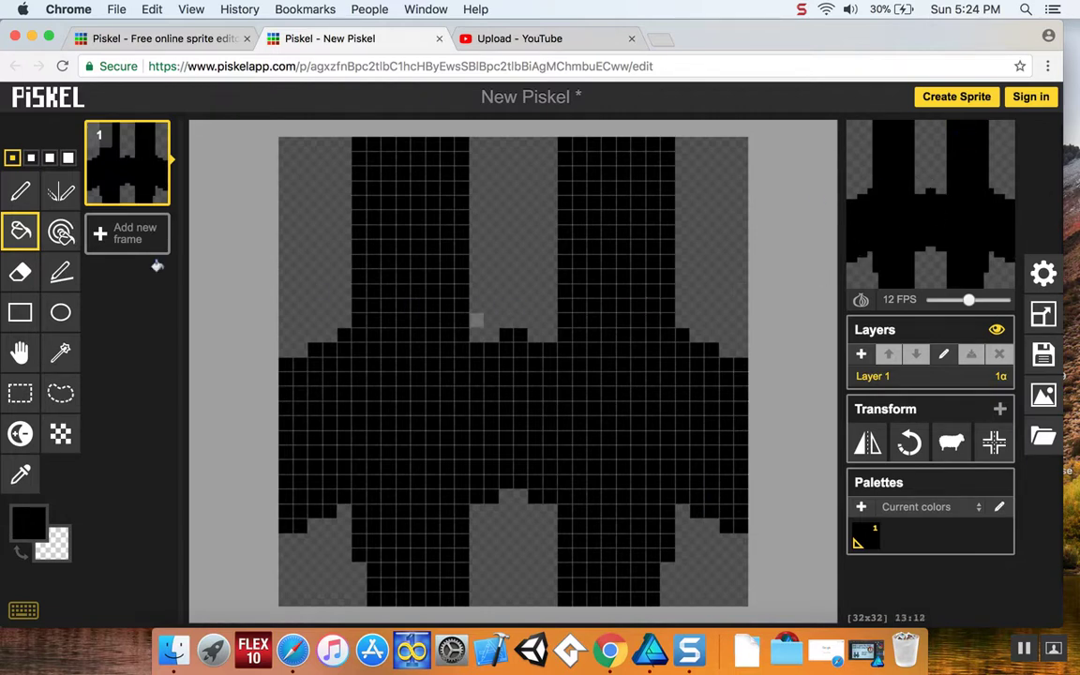
Close the remaining wing-row gaps and add a small nub above the centre with the mirror pen.
{"action": "left_click", "coordinate": [60, 191]}
{"action": "left_click_drag", "start_coordinate": [499, 331], "coordinate": [487, 330]}
{"action": "left_click", "coordinate": [504, 319]}
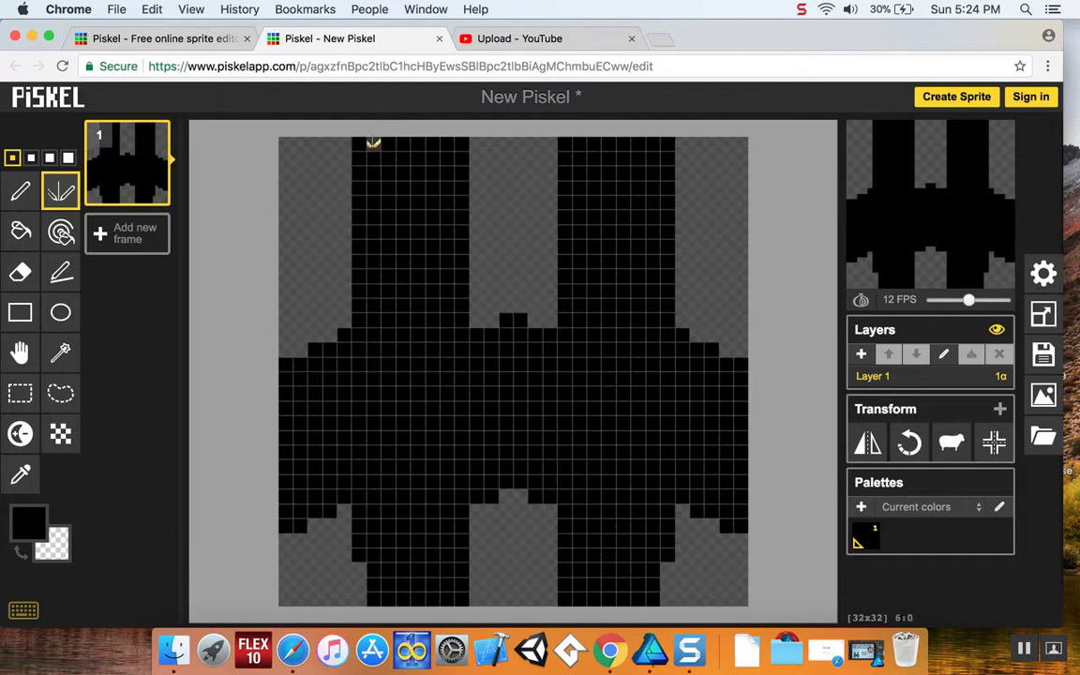
Taper the tops of both towers by erasing edge pixels and adding tip pixels.
{"action": "right_click", "coordinate": [364, 141]}
{"action": "right_click", "coordinate": [379, 140]}
{"action": "right_click", "coordinate": [367, 152]}
{"action": "right_click", "coordinate": [366, 169]}
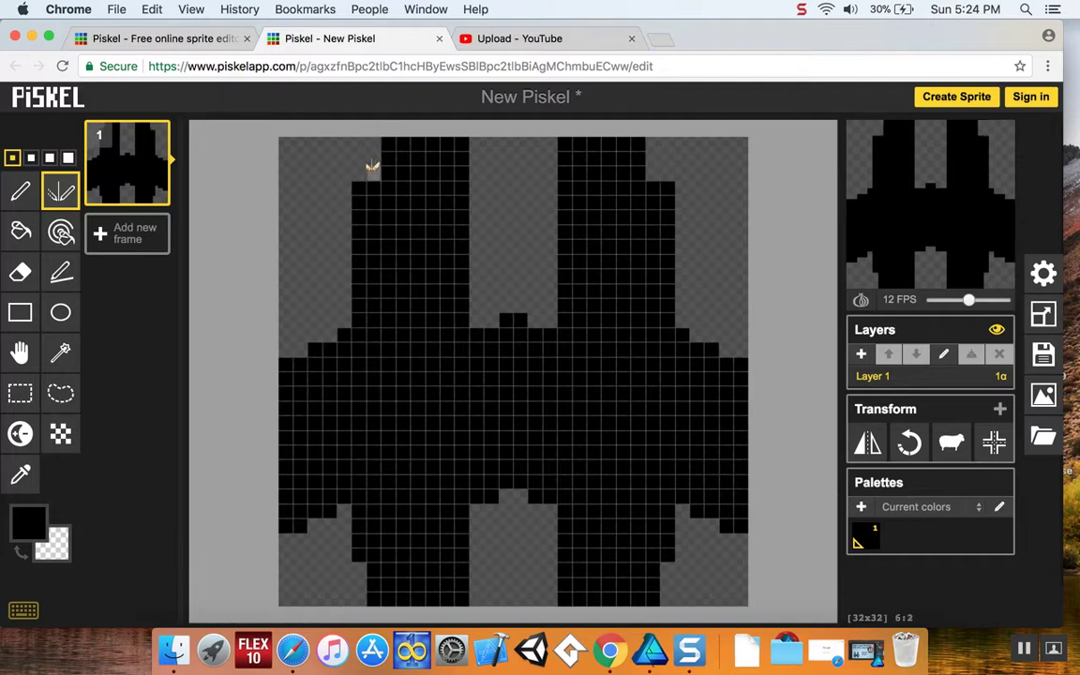
{"action": "right_click", "coordinate": [387, 150]}
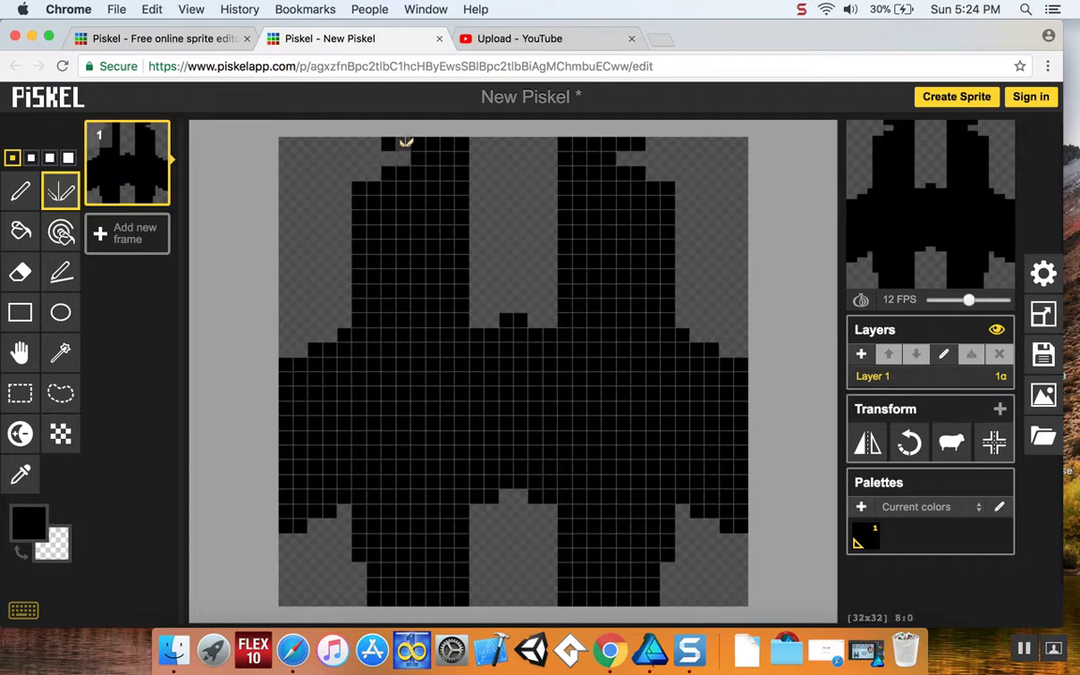
{"action": "right_click", "coordinate": [406, 142]}
{"action": "right_click", "coordinate": [451, 140]}
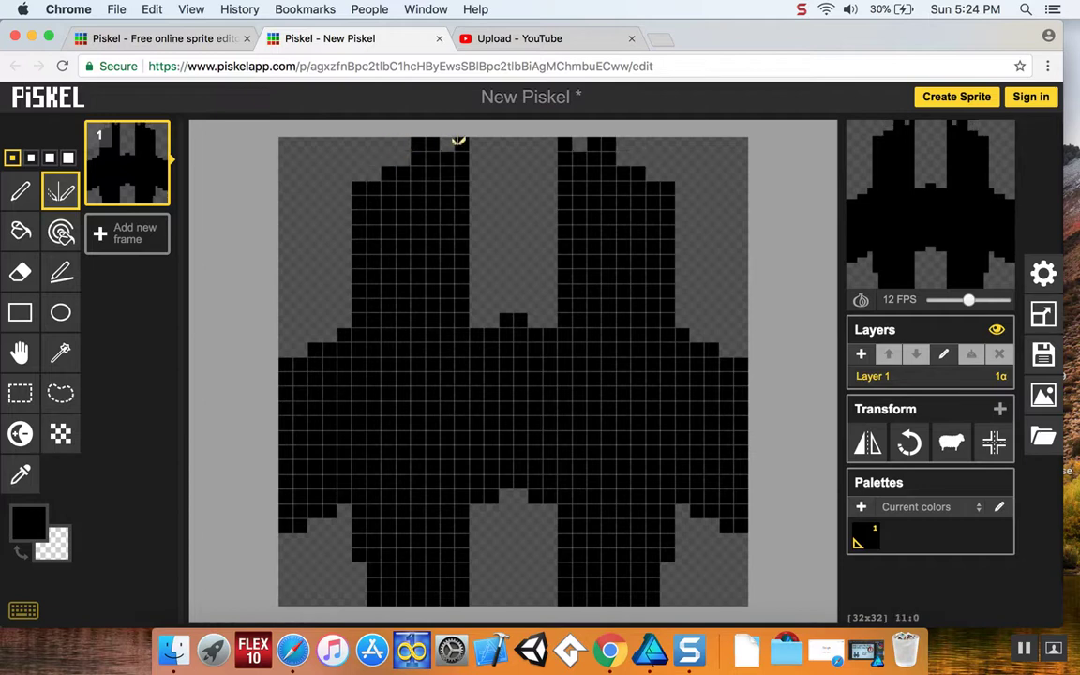
{"action": "right_click", "coordinate": [460, 152]}
{"action": "right_click", "coordinate": [460, 157]}
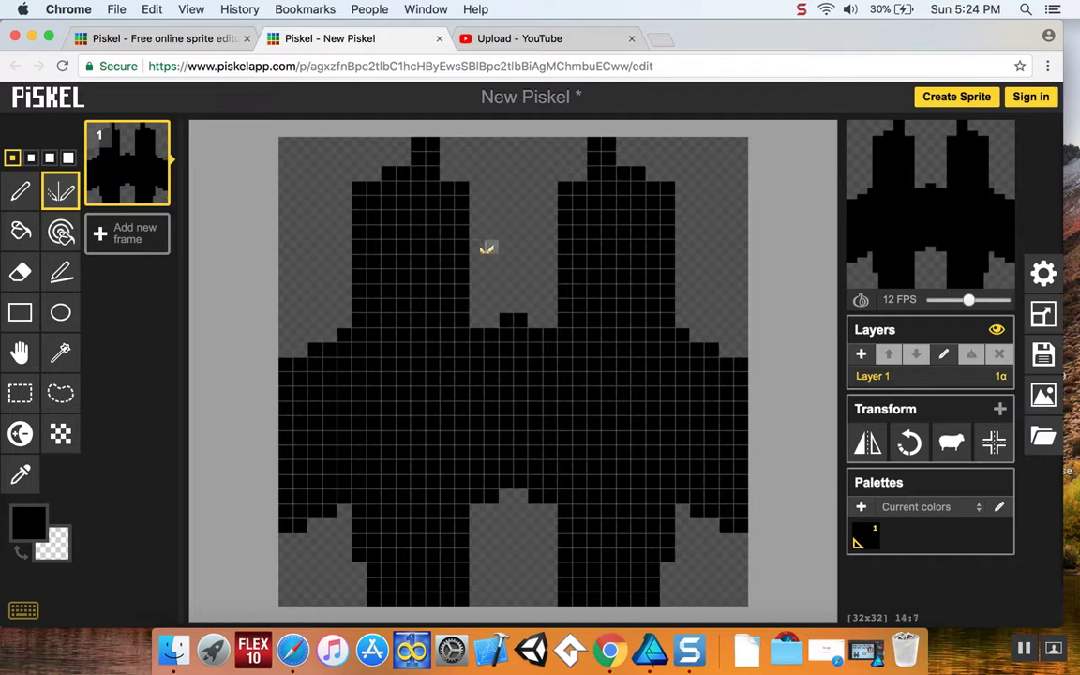
{"action": "left_click_drag", "start_coordinate": [416, 144], "coordinate": [431, 144]}
{"action": "left_click", "coordinate": [410, 157]}
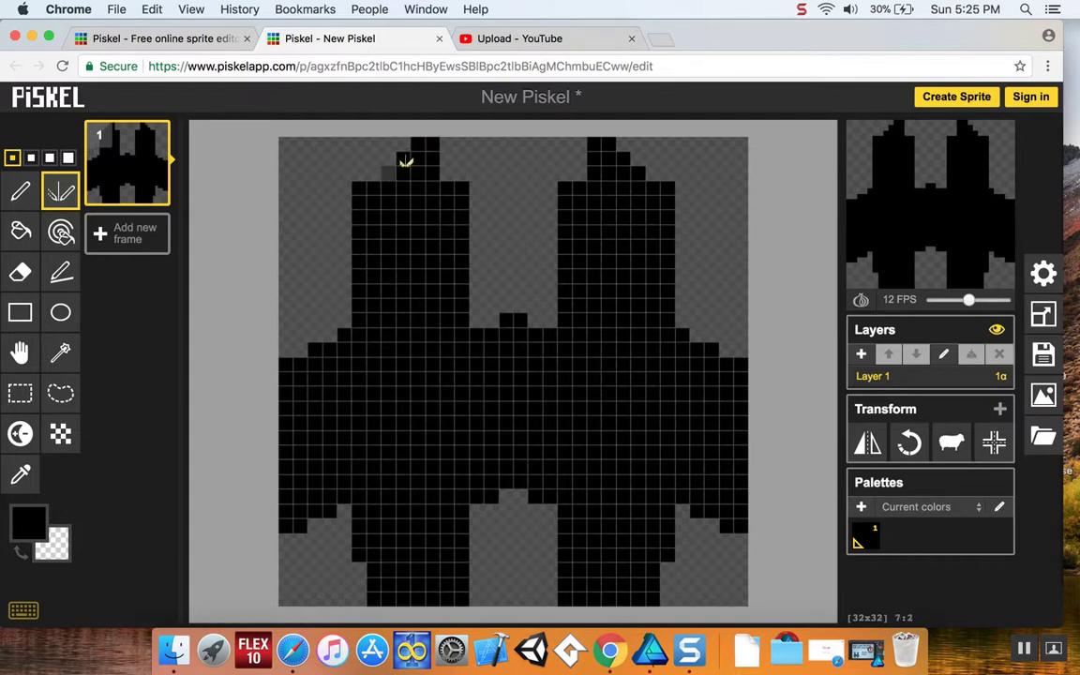
{"action": "right_click", "coordinate": [468, 199]}
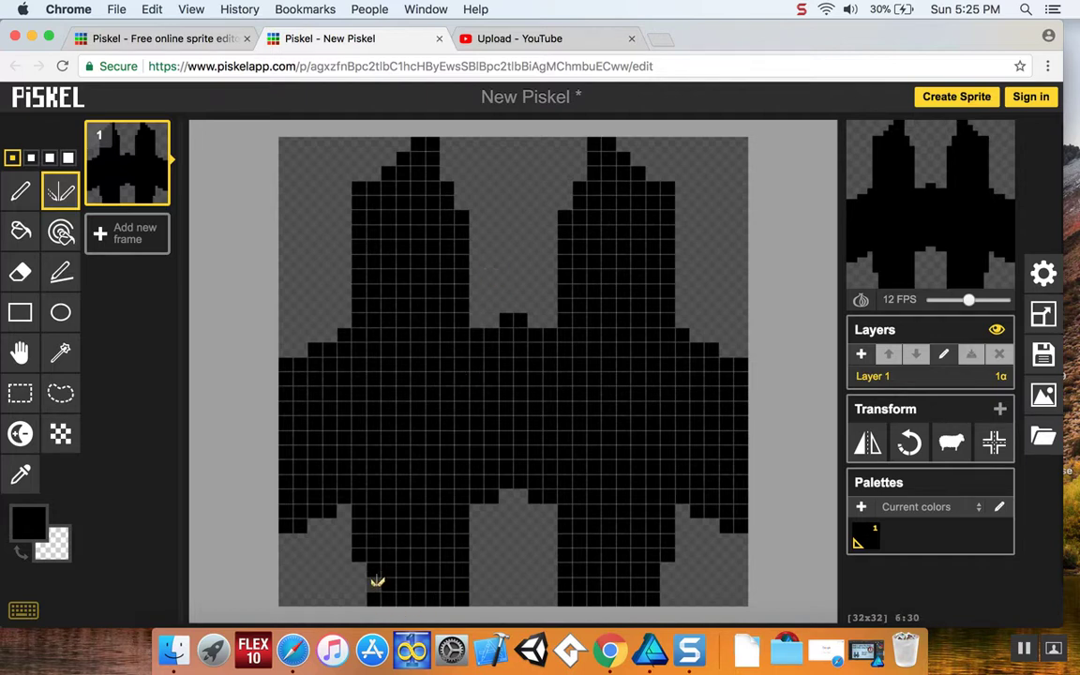
Erase the towers' bottom-edge and bottom-row pixels into stepped, rounded tips.
{"action": "right_click", "coordinate": [359, 541]}
{"action": "right_click", "coordinate": [378, 554]}
{"action": "right_click", "coordinate": [379, 564]}
{"action": "right_click", "coordinate": [379, 575]}
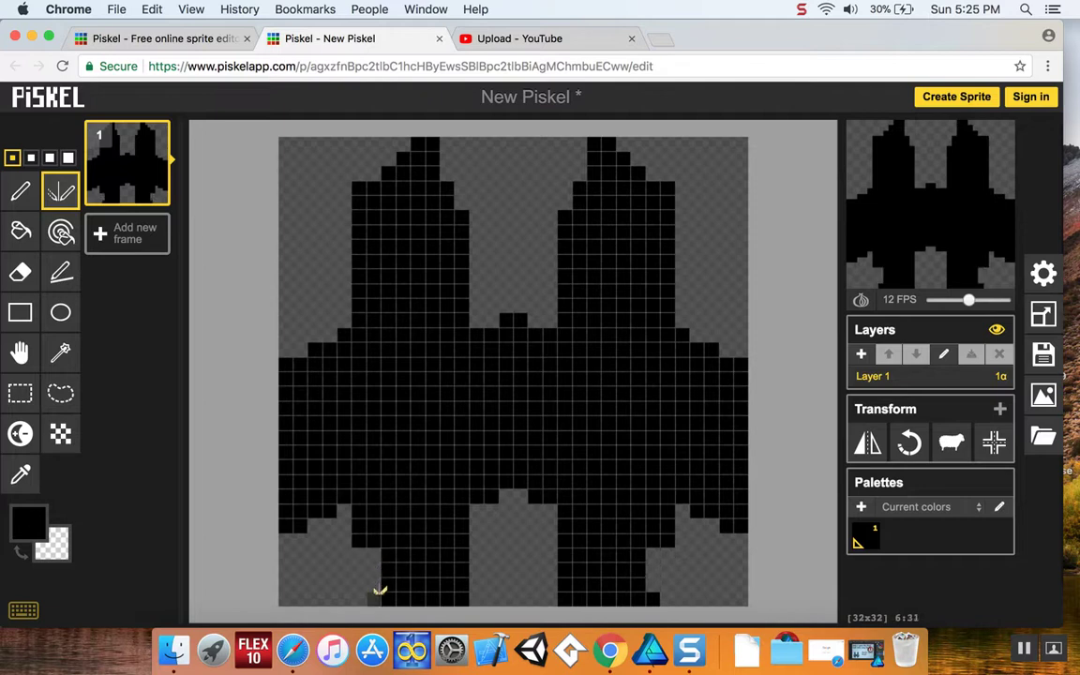
{"action": "key", "text": "super+z"}
{"action": "key", "text": "super+z"}
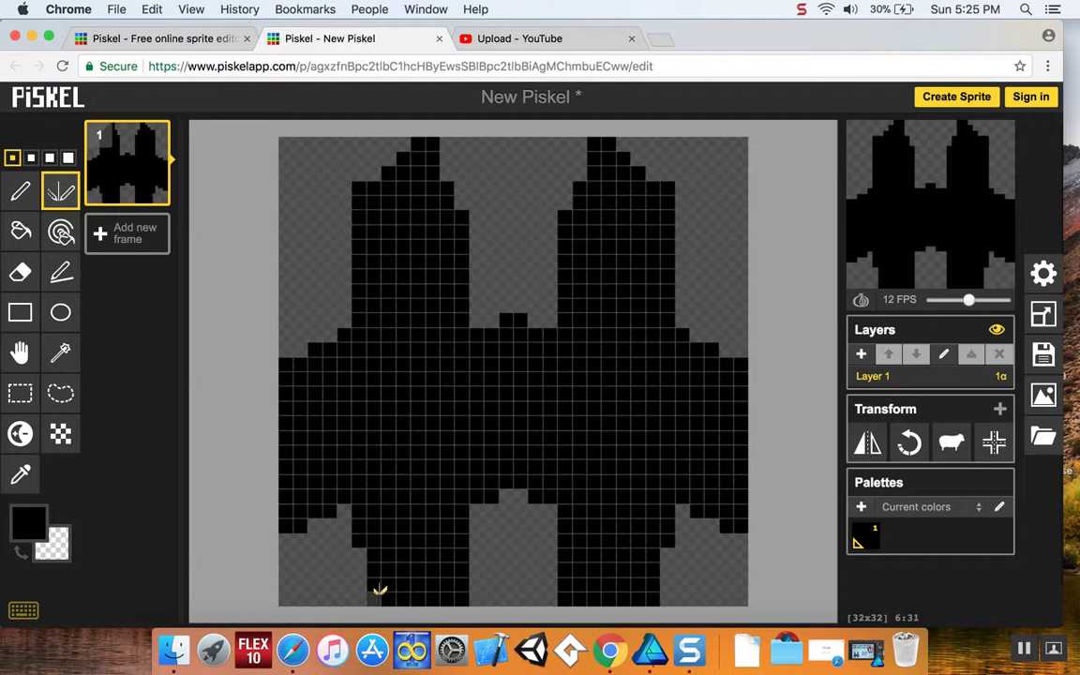
{"action": "right_click", "coordinate": [379, 578]}
{"action": "right_click", "coordinate": [379, 593]}
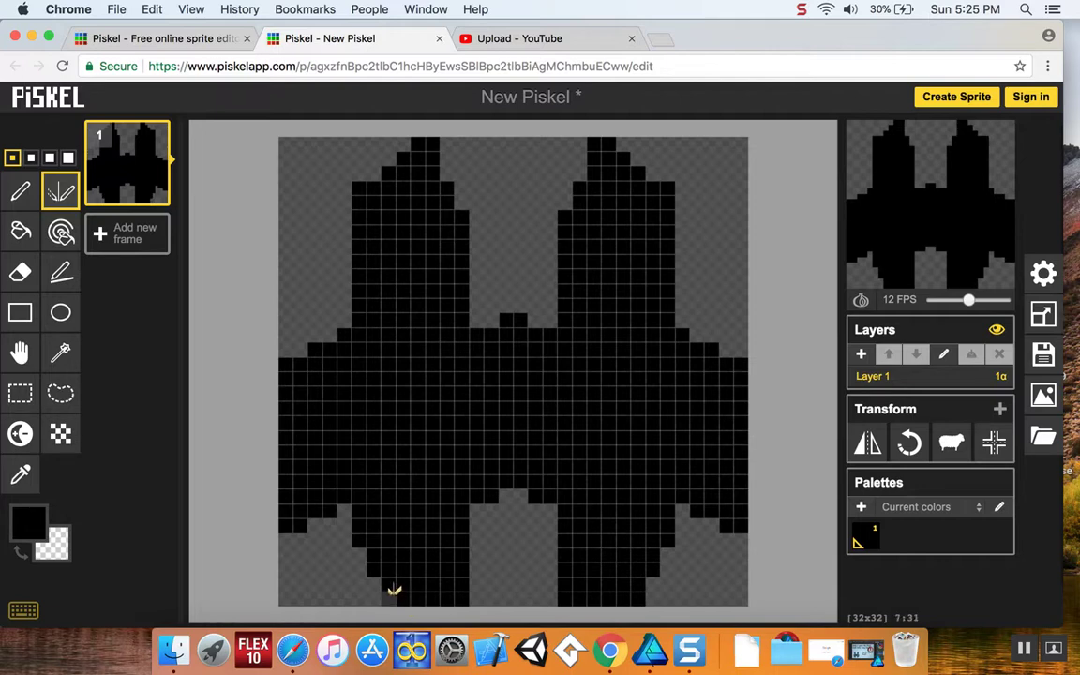
{"action": "right_click", "coordinate": [389, 597]}
{"action": "right_click", "coordinate": [408, 598]}
{"action": "right_click", "coordinate": [419, 597]}
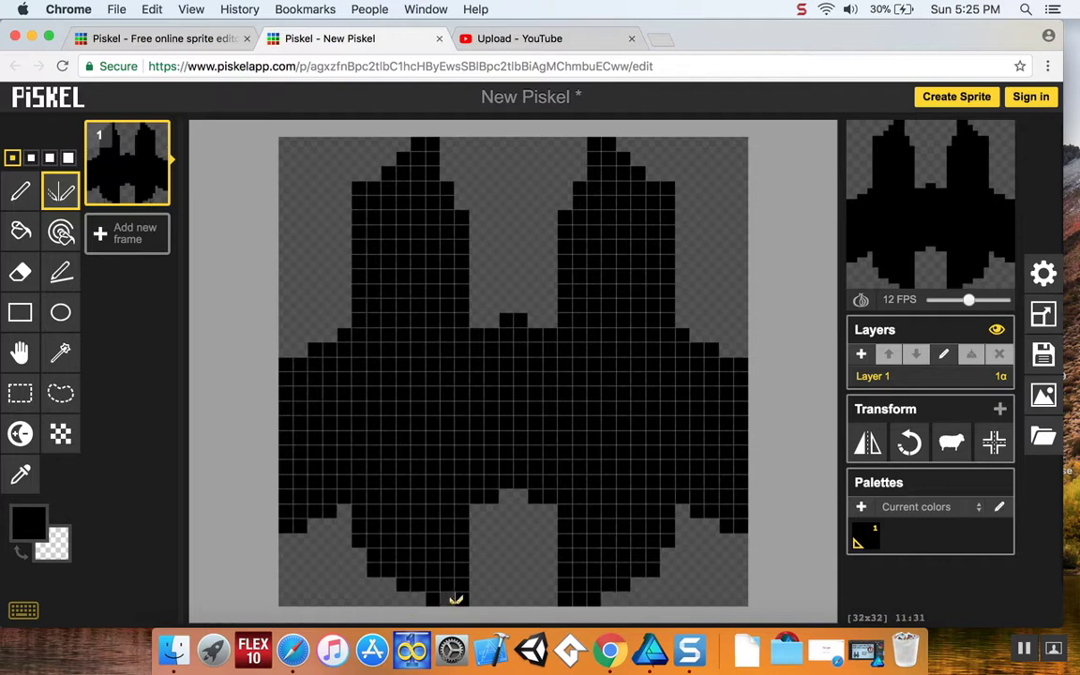
{"action": "right_click", "coordinate": [459, 597]}
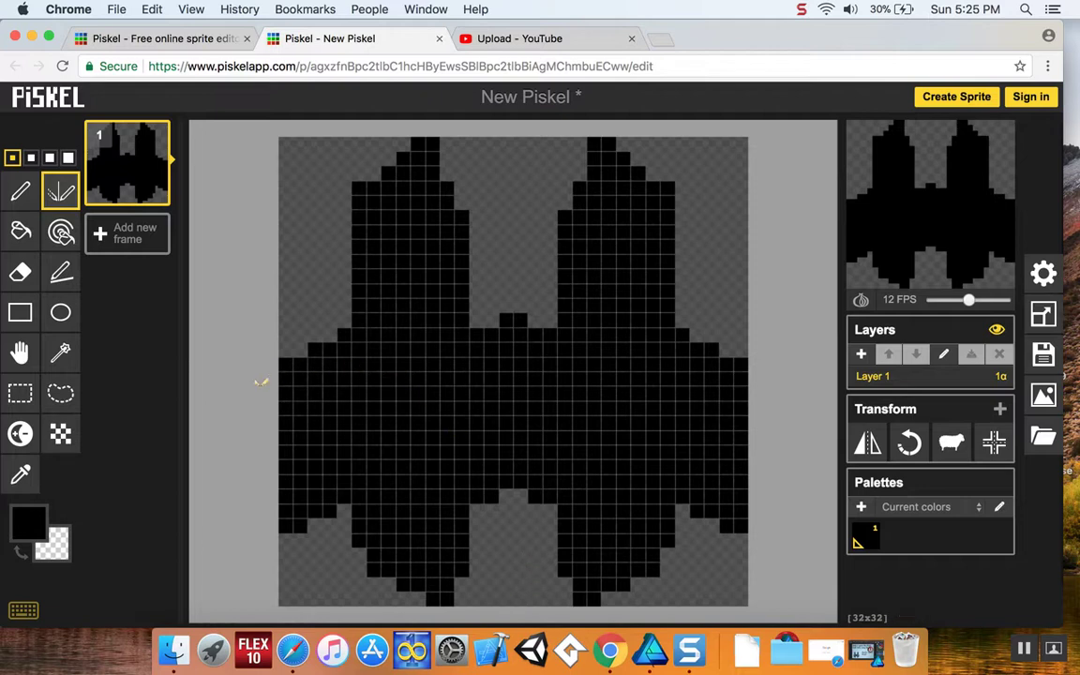
Pick a teal colour and bucket-fill the whole ship with it.
{"action": "left_click", "coordinate": [38, 529]}
{"action": "left_click_drag", "start_coordinate": [188, 375], "coordinate": [190, 414]}
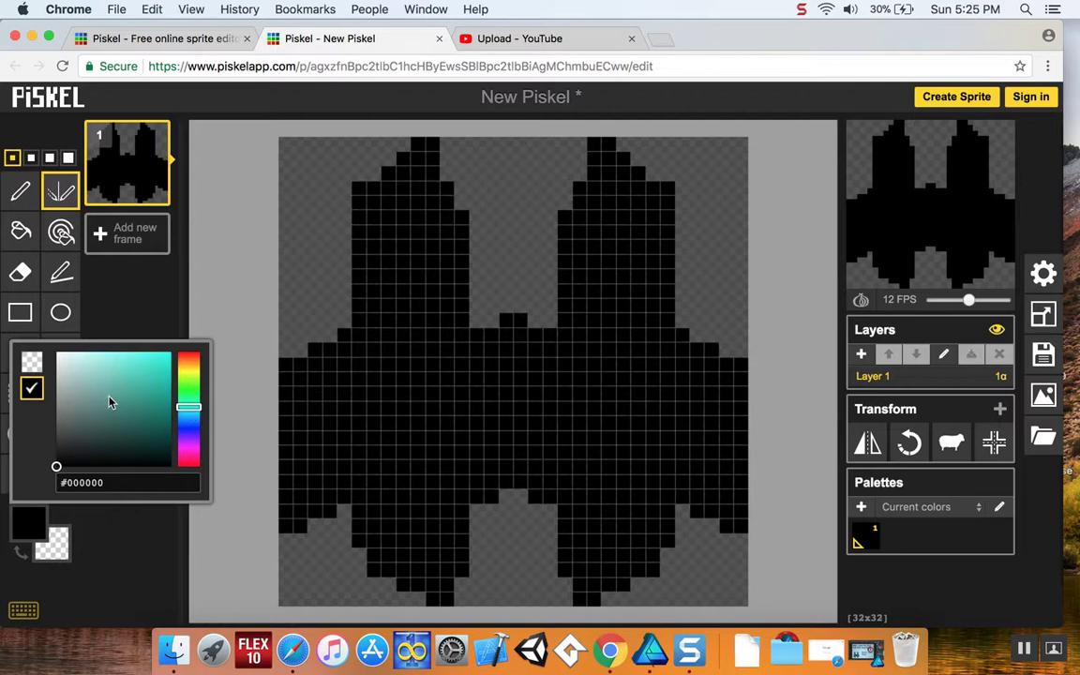
{"action": "left_click_drag", "start_coordinate": [109, 403], "coordinate": [125, 412]}
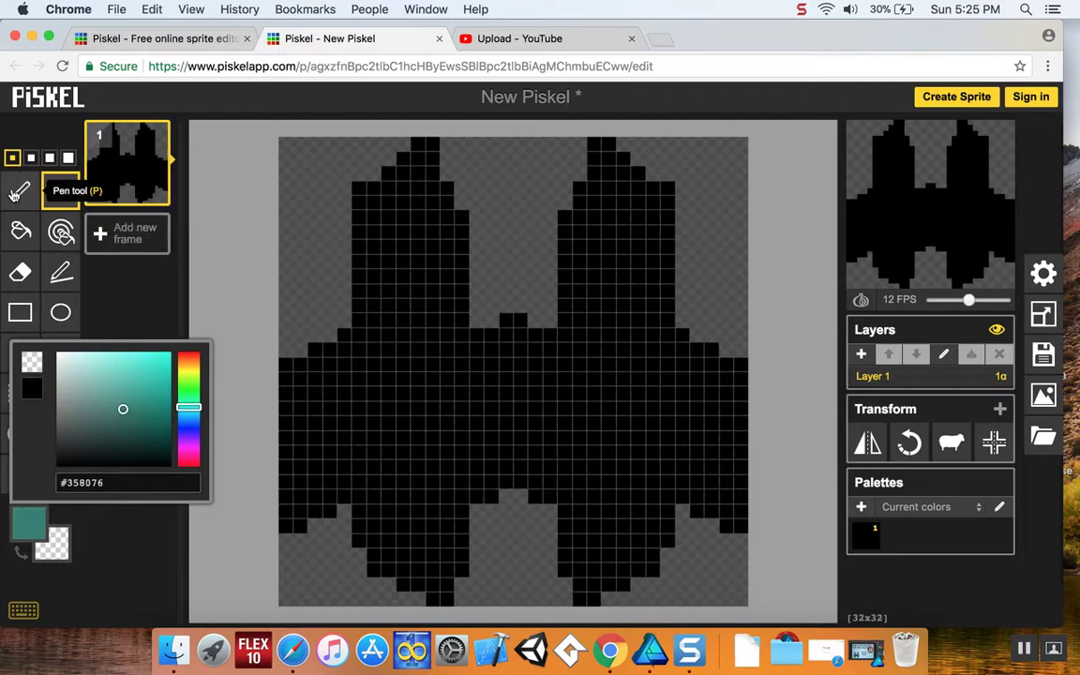
{"action": "left_click", "coordinate": [21, 230]}
{"action": "left_click", "coordinate": [350, 341]}
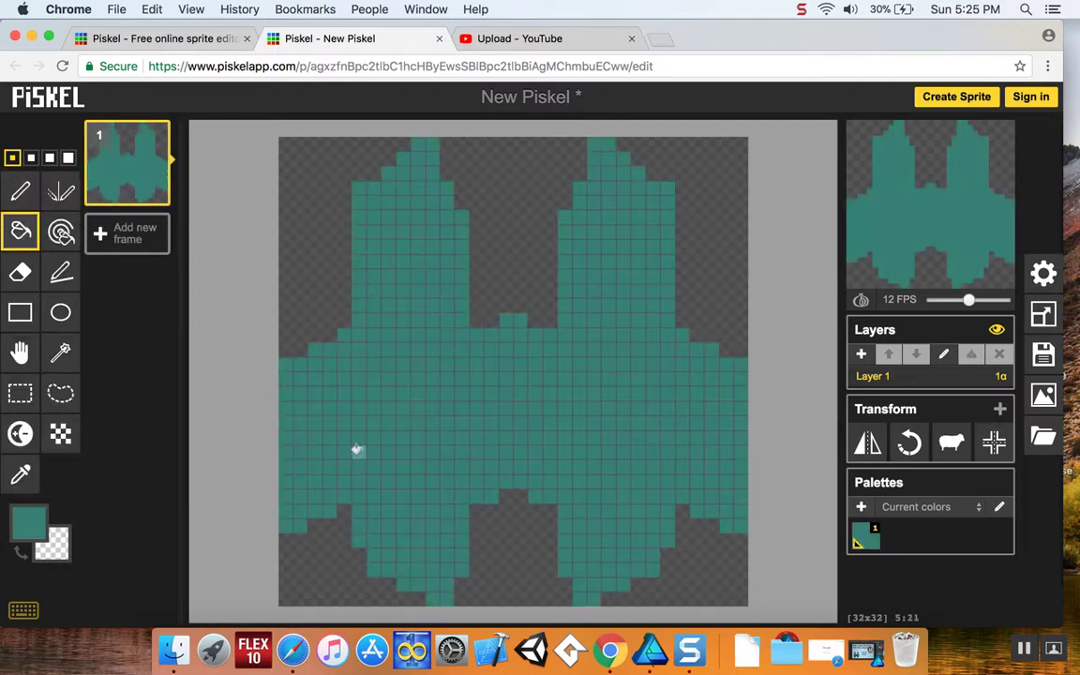
Refill the ship with darker teal #1f7066, then set the primary colour to white #ffffff.
{"action": "left_click", "coordinate": [29, 523]}
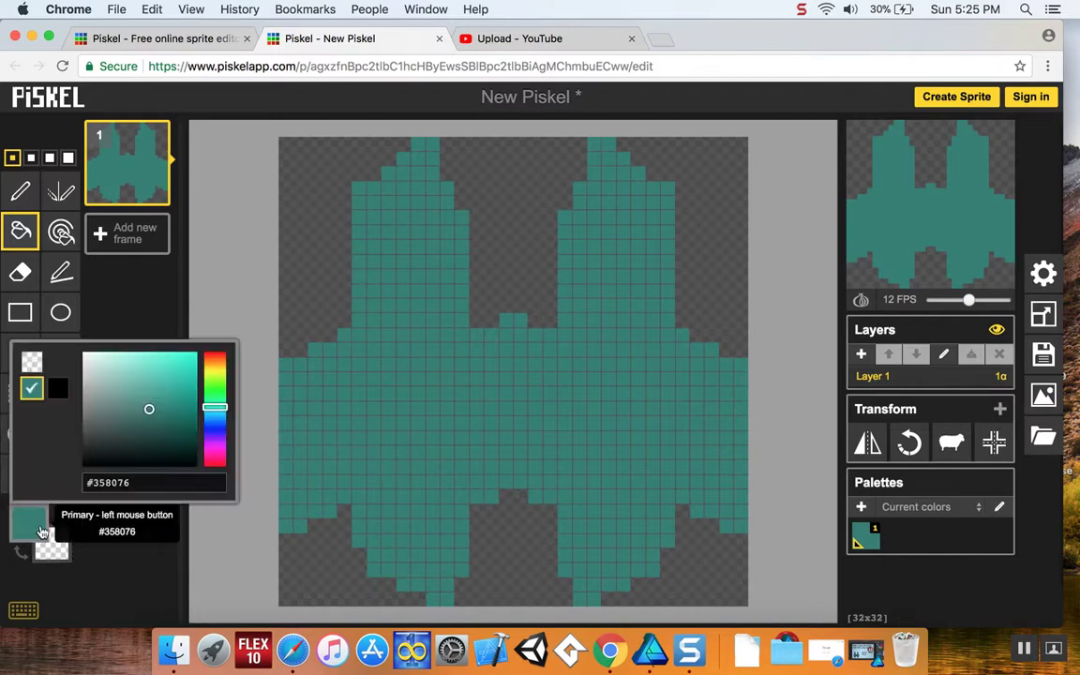
{"action": "left_click", "coordinate": [163, 416]}
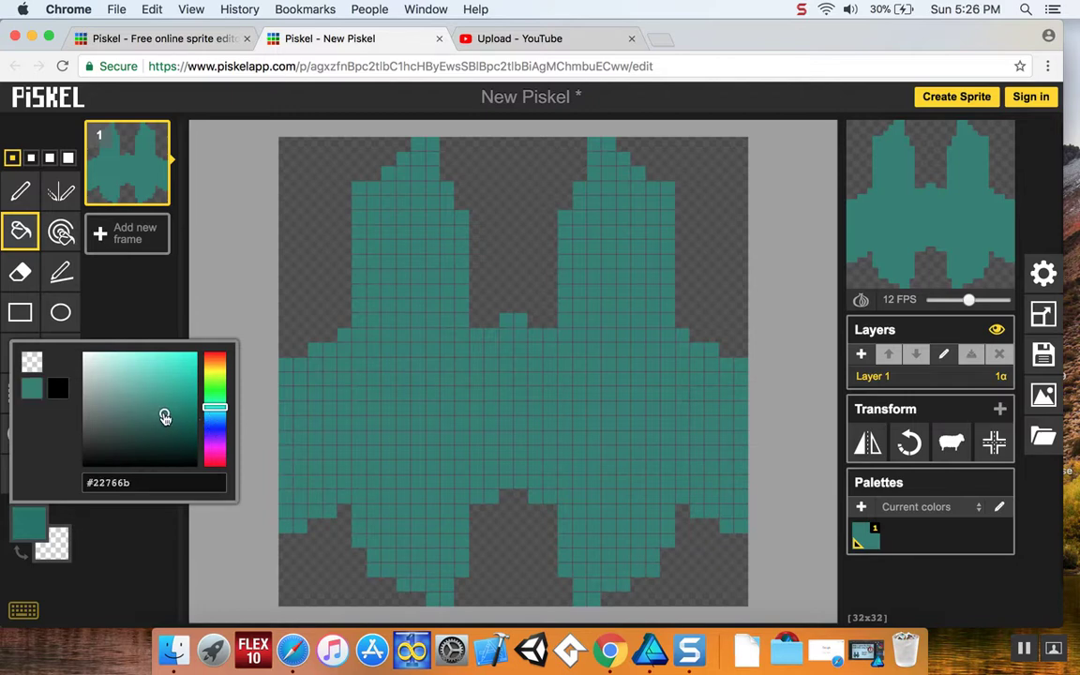
{"action": "left_click", "coordinate": [392, 318]}
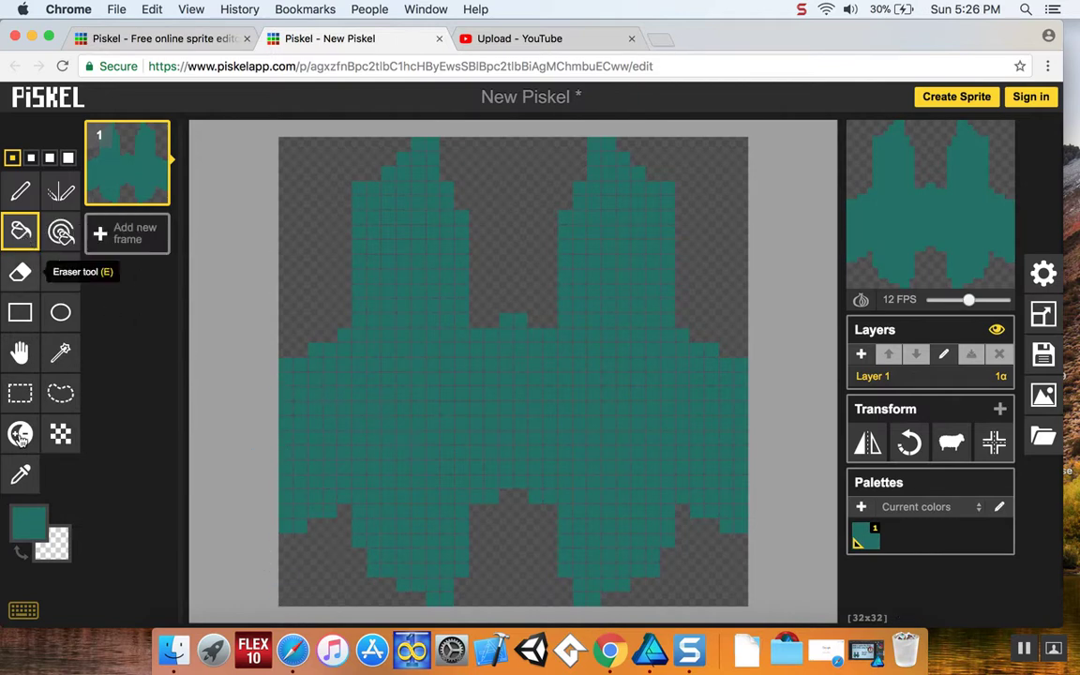
{"action": "left_click", "coordinate": [23, 534]}
{"action": "left_click_drag", "start_coordinate": [108, 363], "coordinate": [83, 353]}
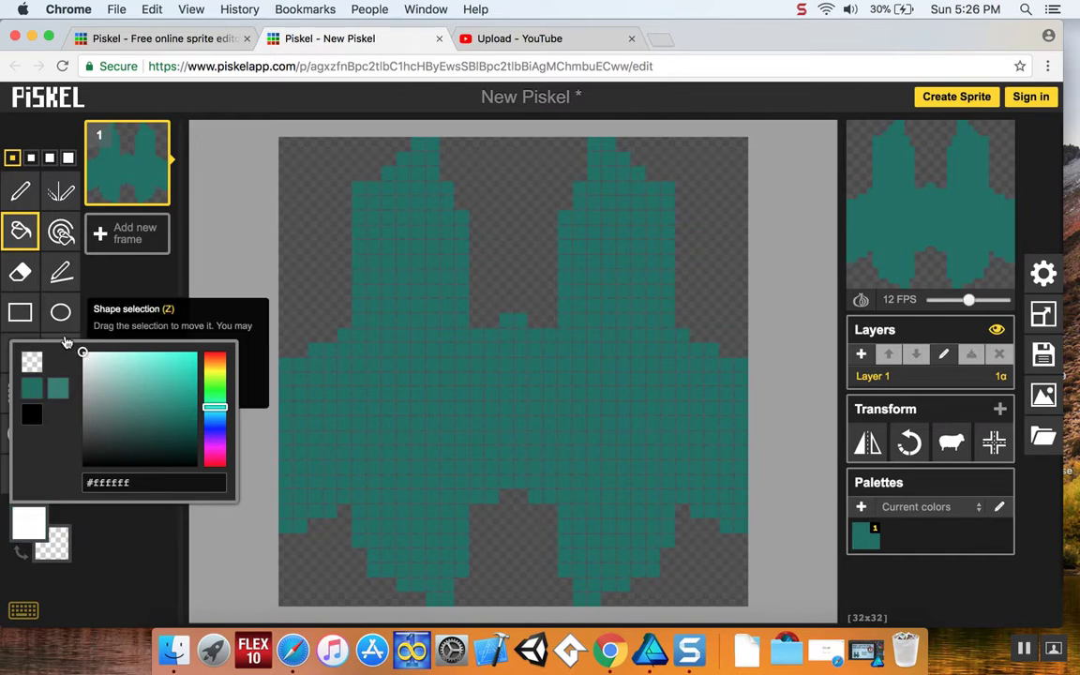
Draw a mirrored white arched cockpit outline at the ship's centre.
{"action": "left_click", "coordinate": [60, 192]}
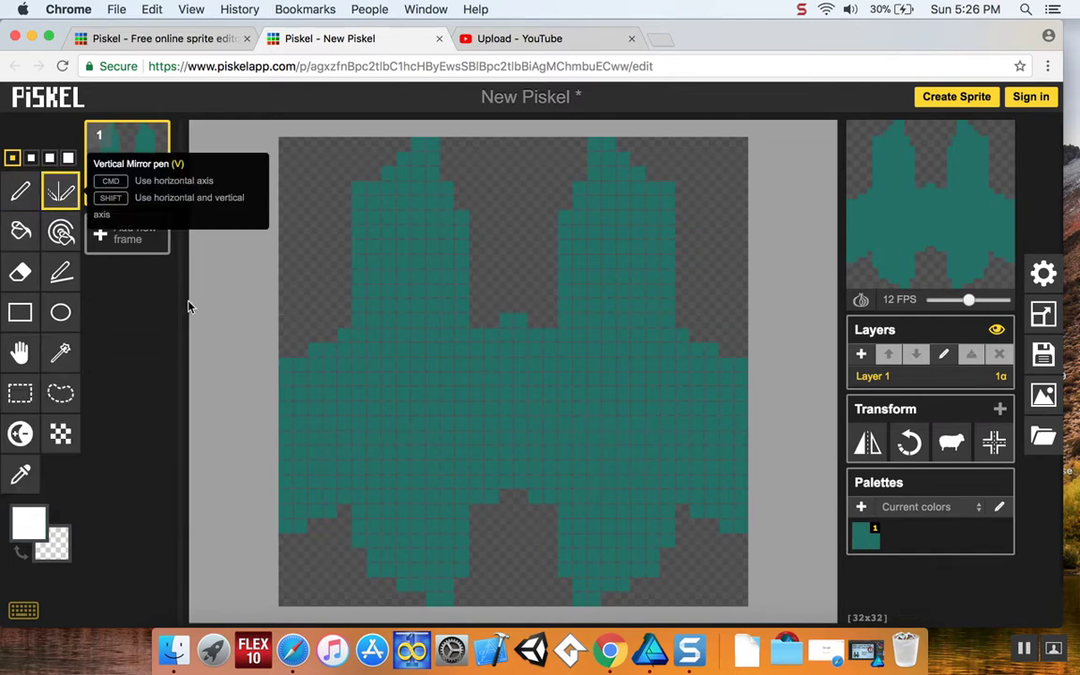
{"action": "left_click", "coordinate": [480, 391]}
{"action": "left_click", "coordinate": [489, 394]}
{"action": "left_click", "coordinate": [506, 379]}
{"action": "left_click", "coordinate": [477, 409]}
{"action": "left_click", "coordinate": [476, 424]}
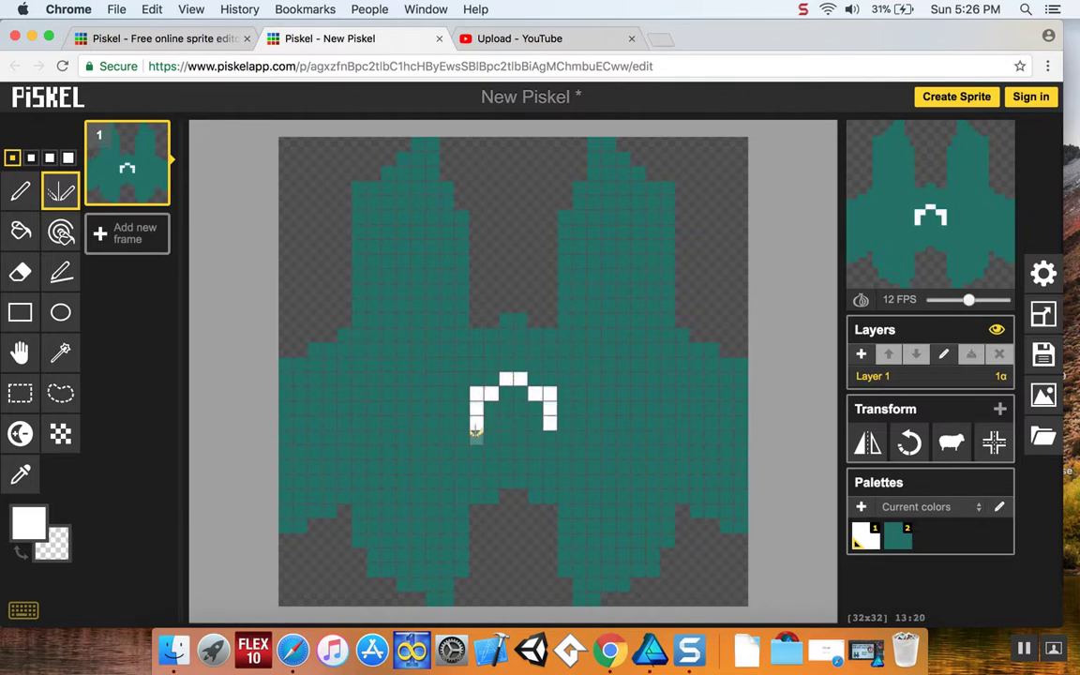
{"action": "left_click", "coordinate": [477, 438]}
{"action": "left_click", "coordinate": [476, 454]}
{"action": "left_click", "coordinate": [492, 454]}
{"action": "left_click", "coordinate": [506, 439]}
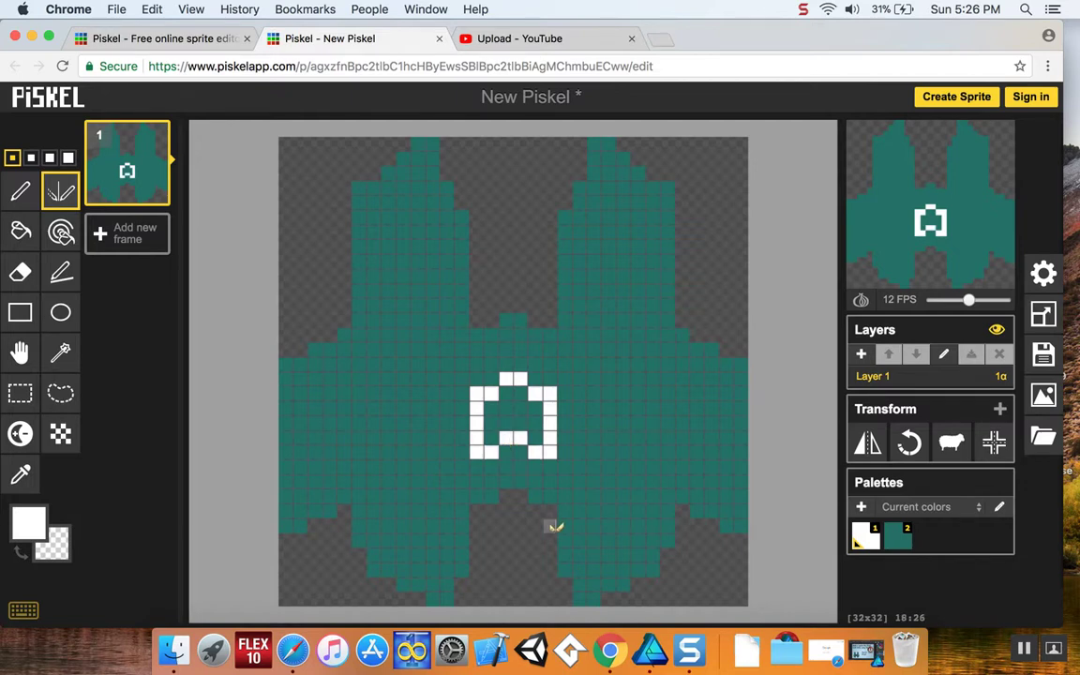
Bucket-fill the cockpit interior white, then set the drawing colour to black.
{"action": "left_click", "coordinate": [21, 229]}
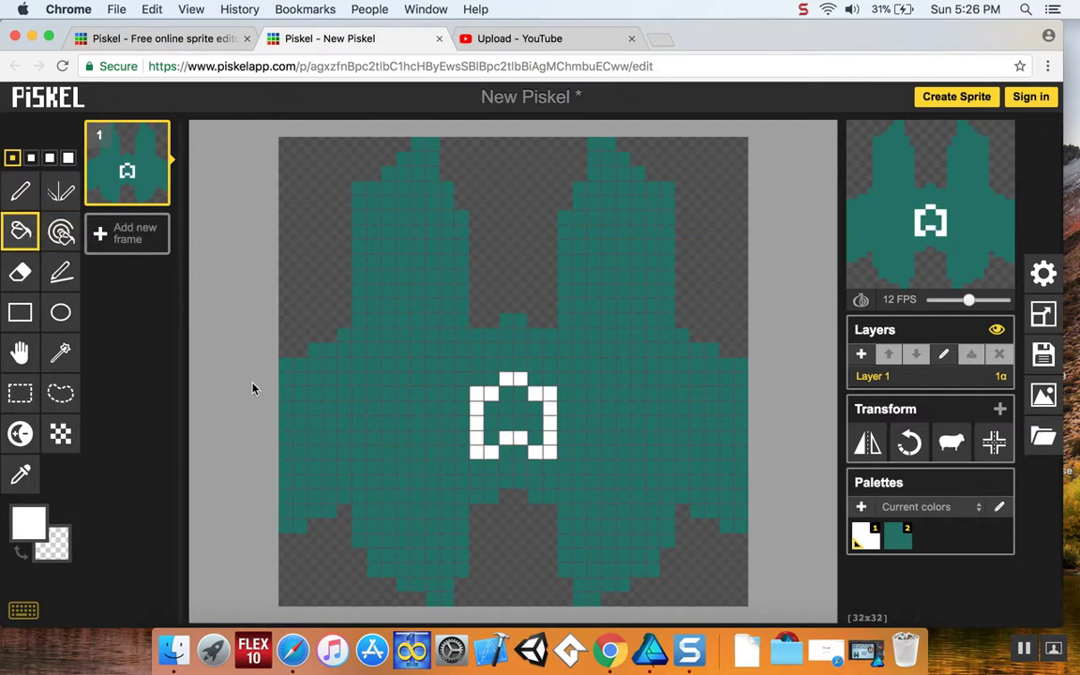
{"action": "left_click", "coordinate": [520, 410]}
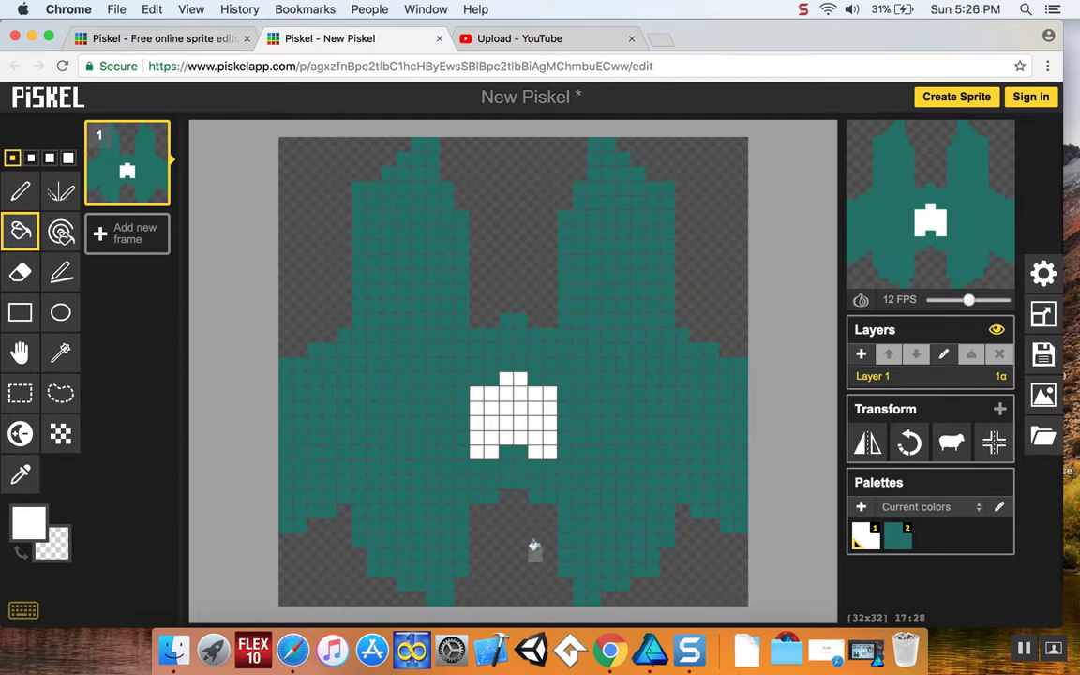
{"action": "left_click", "coordinate": [28, 522]}
{"action": "left_click_drag", "start_coordinate": [161, 442], "coordinate": [197, 464]}
Fill the cockpit black and add white highlight pixels inside it with the Pen.
{"action": "left_click", "coordinate": [486, 452]}
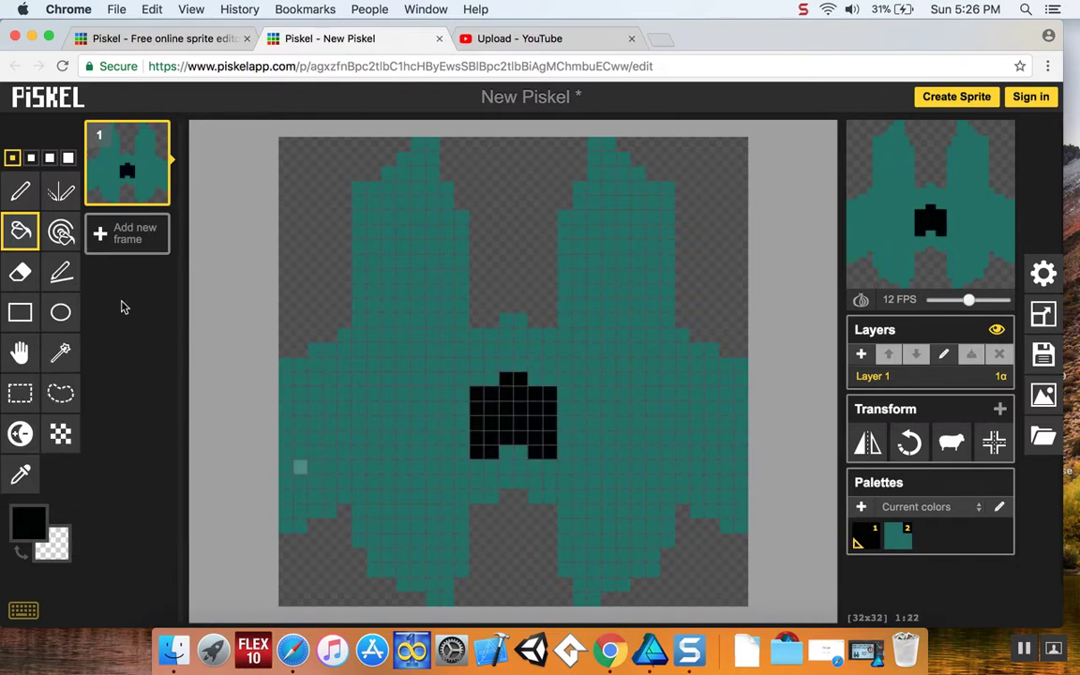
{"action": "left_click", "coordinate": [19, 191]}
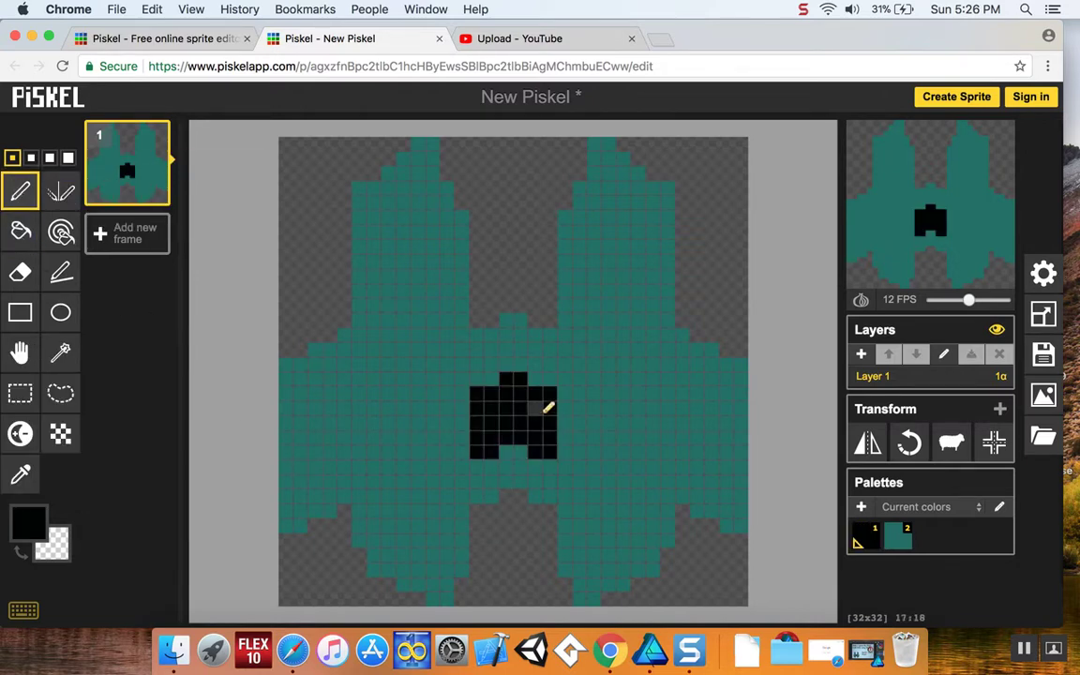
{"action": "left_click", "coordinate": [28, 521]}
{"action": "left_click", "coordinate": [57, 387]}
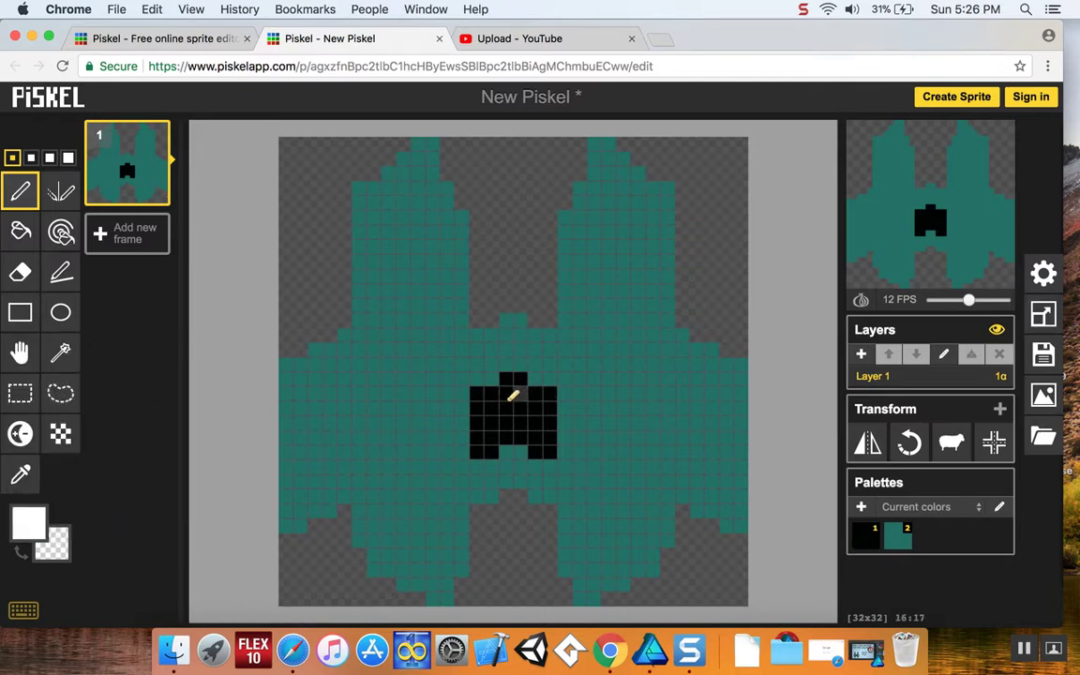
{"action": "left_click", "coordinate": [521, 407]}
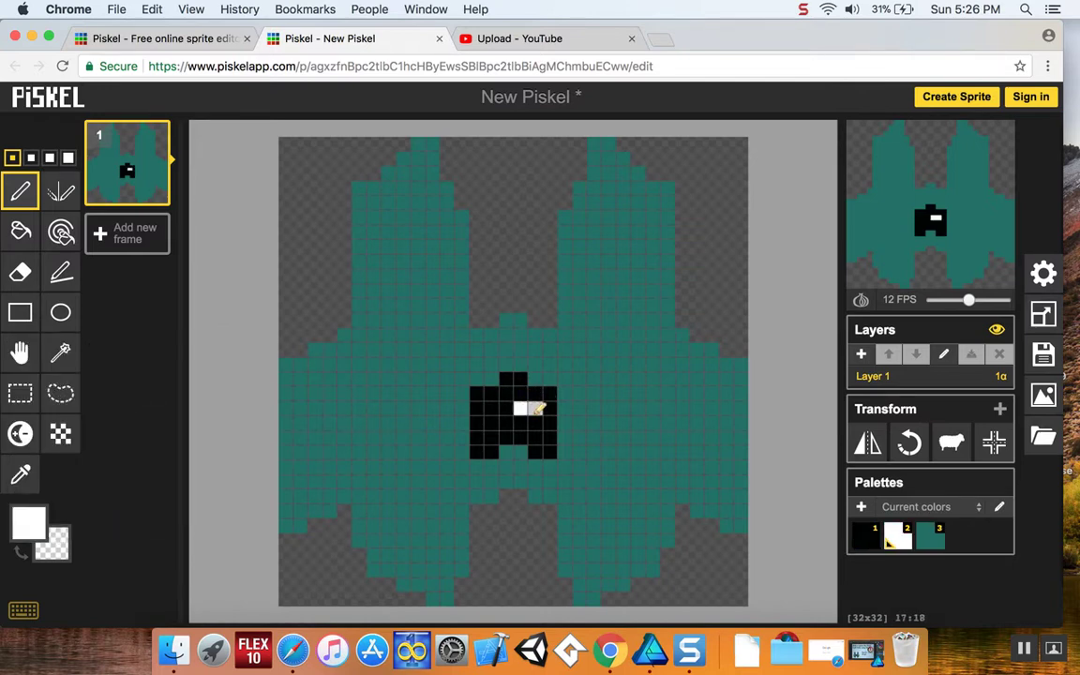
{"action": "left_click", "coordinate": [535, 422]}
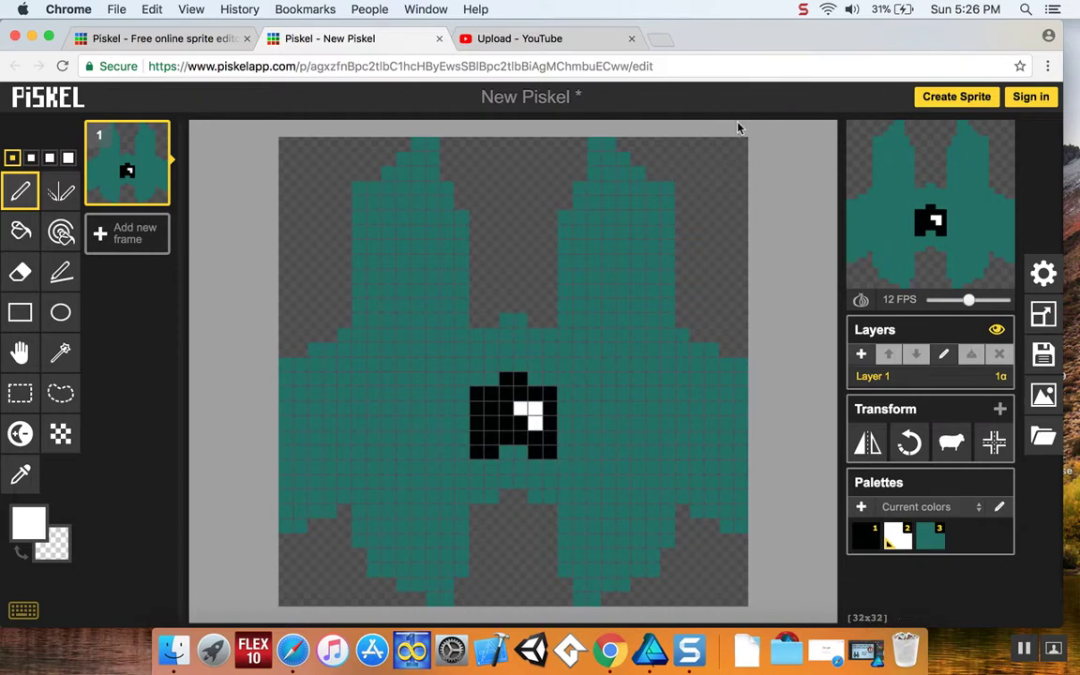
{"action": "left_click", "coordinate": [28, 523]}
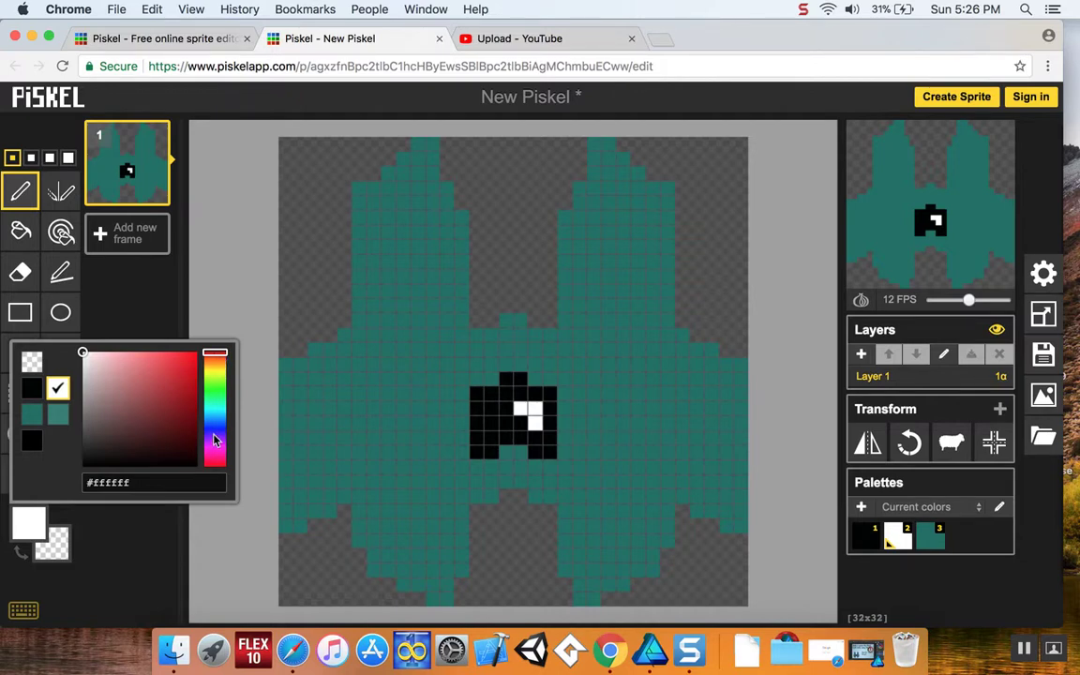
Choose violet and outline the tips and outer edges of both upper spikes symmetrically.
{"action": "left_click_drag", "start_coordinate": [223, 363], "coordinate": [216, 434]}
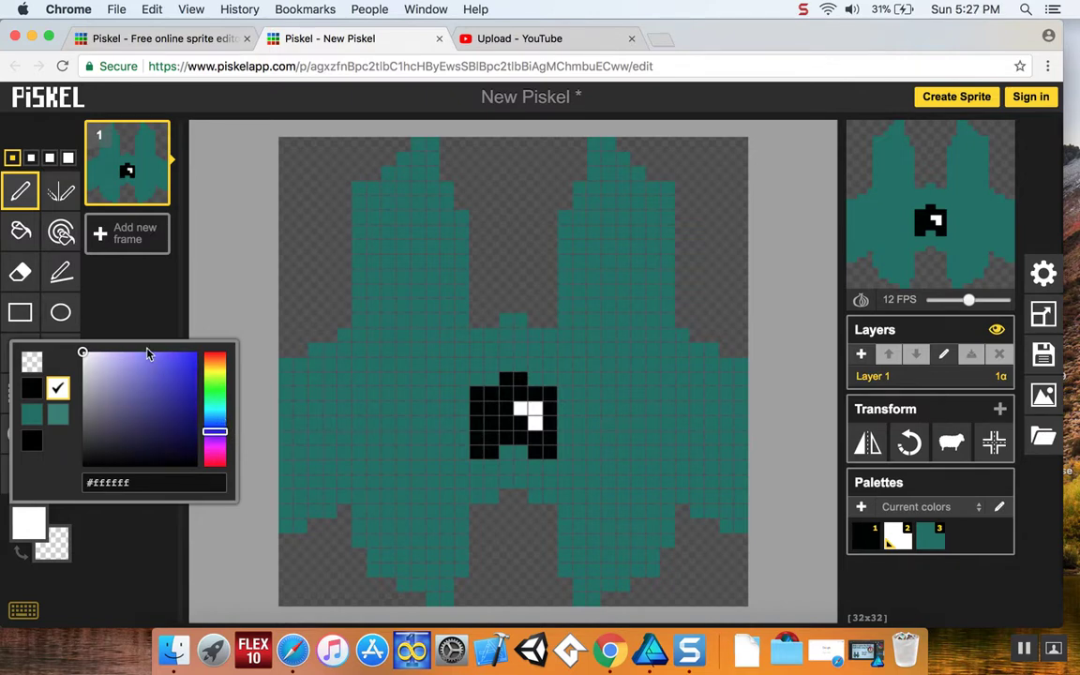
{"action": "left_click_drag", "start_coordinate": [152, 373], "coordinate": [164, 401]}
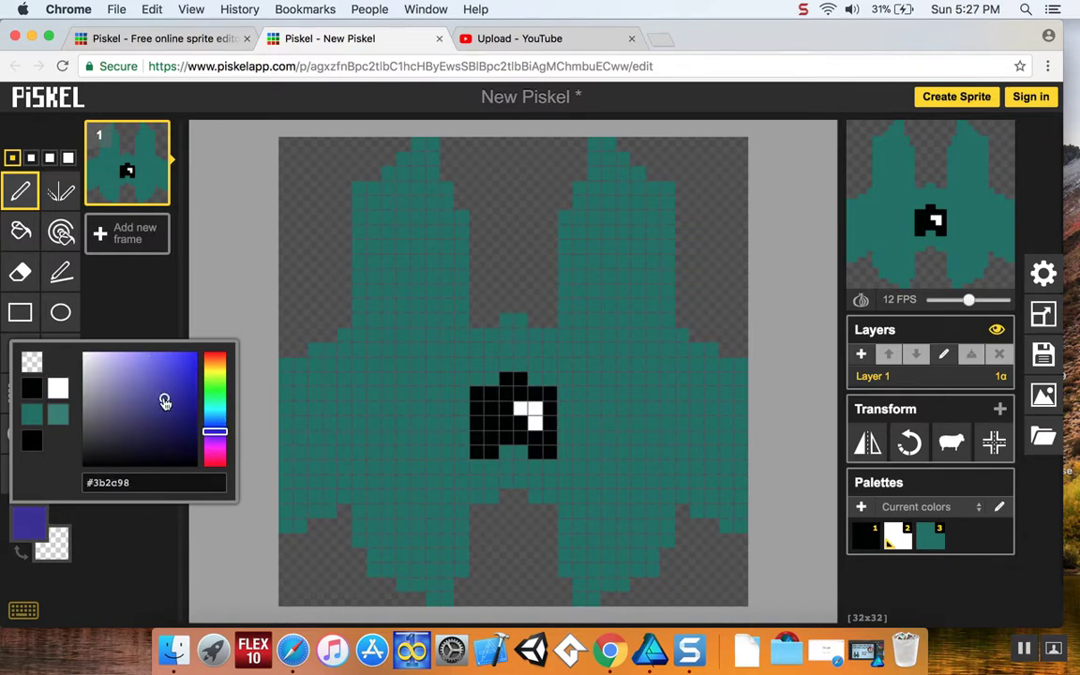
{"action": "left_click", "coordinate": [60, 191]}
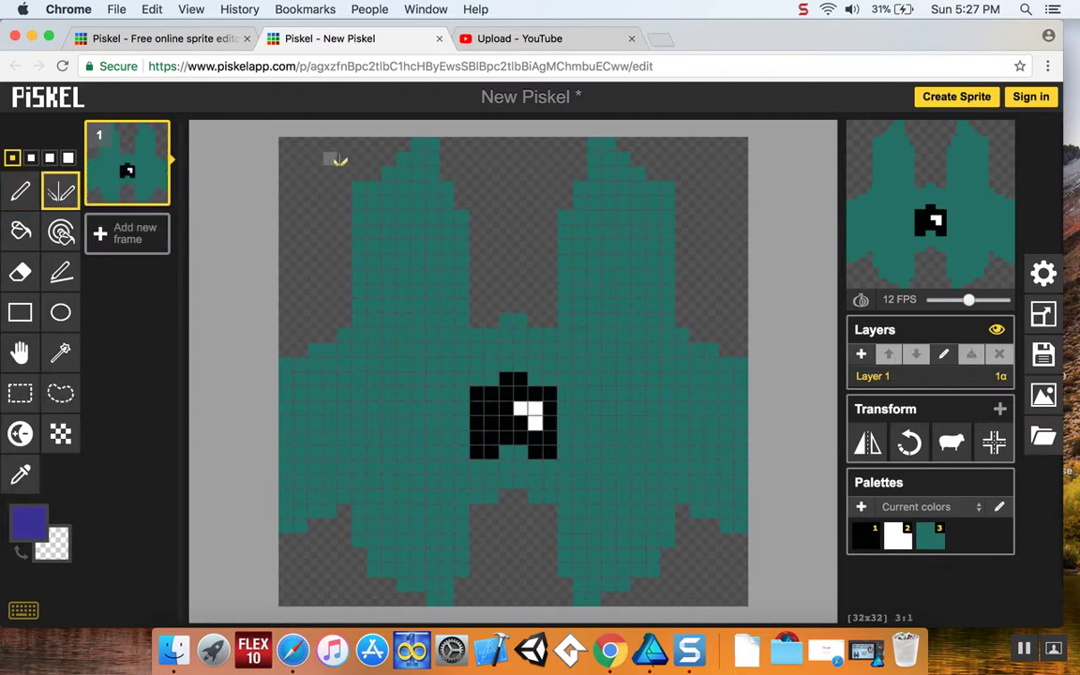
{"action": "mouse_move", "coordinate": [356, 188]}
{"action": "left_mouse_down"}
{"action": "mouse_move", "coordinate": [402, 173]}
{"action": "mouse_move", "coordinate": [417, 142]}
{"action": "mouse_move", "coordinate": [431, 143]}
{"action": "mouse_move", "coordinate": [424, 163]}
{"action": "mouse_move", "coordinate": [445, 185]}
{"action": "mouse_move", "coordinate": [444, 216]}
{"action": "mouse_move", "coordinate": [458, 216]}
{"action": "mouse_move", "coordinate": [456, 255]}
{"action": "left_mouse_up"}
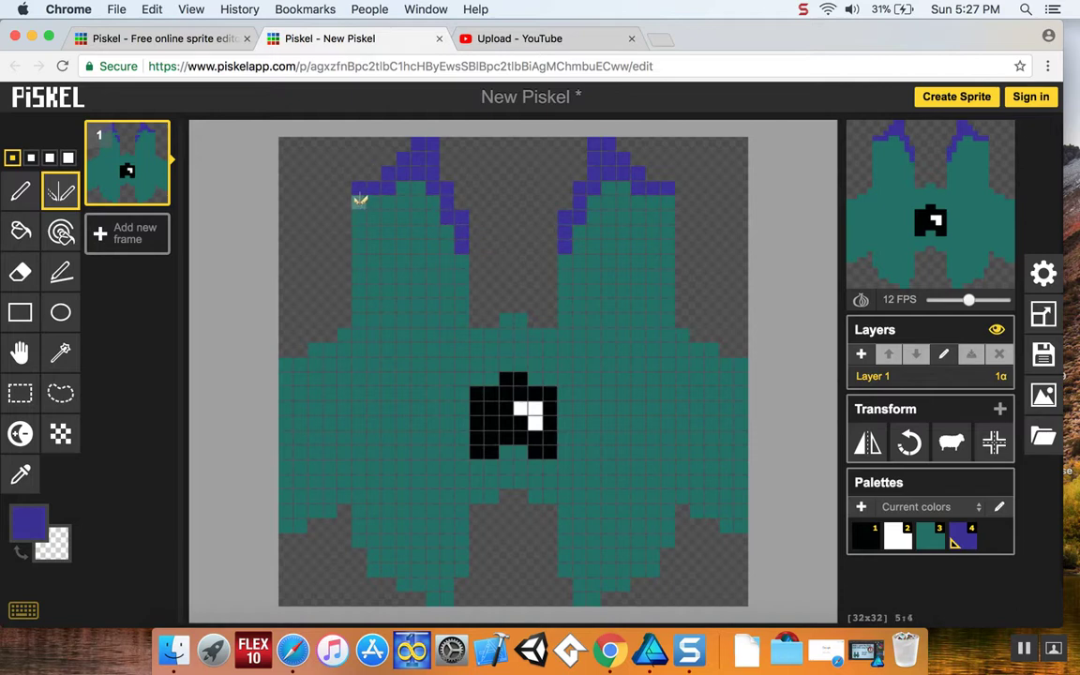
{"action": "mouse_move", "coordinate": [360, 200]}
{"action": "left_mouse_down"}
{"action": "mouse_move", "coordinate": [375, 255]}
{"action": "mouse_move", "coordinate": [432, 305]}
{"action": "mouse_move", "coordinate": [406, 207]}
{"action": "mouse_move", "coordinate": [377, 194]}
{"action": "mouse_move", "coordinate": [361, 249]}
{"action": "left_mouse_up"}
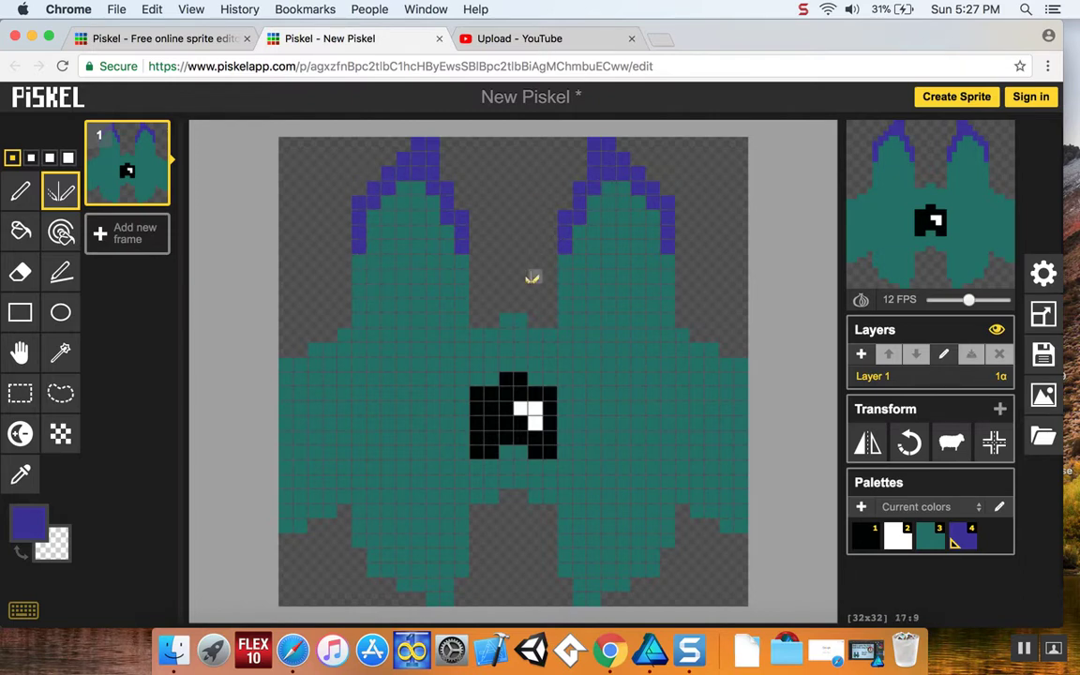
{"action": "left_click", "coordinate": [363, 276]}
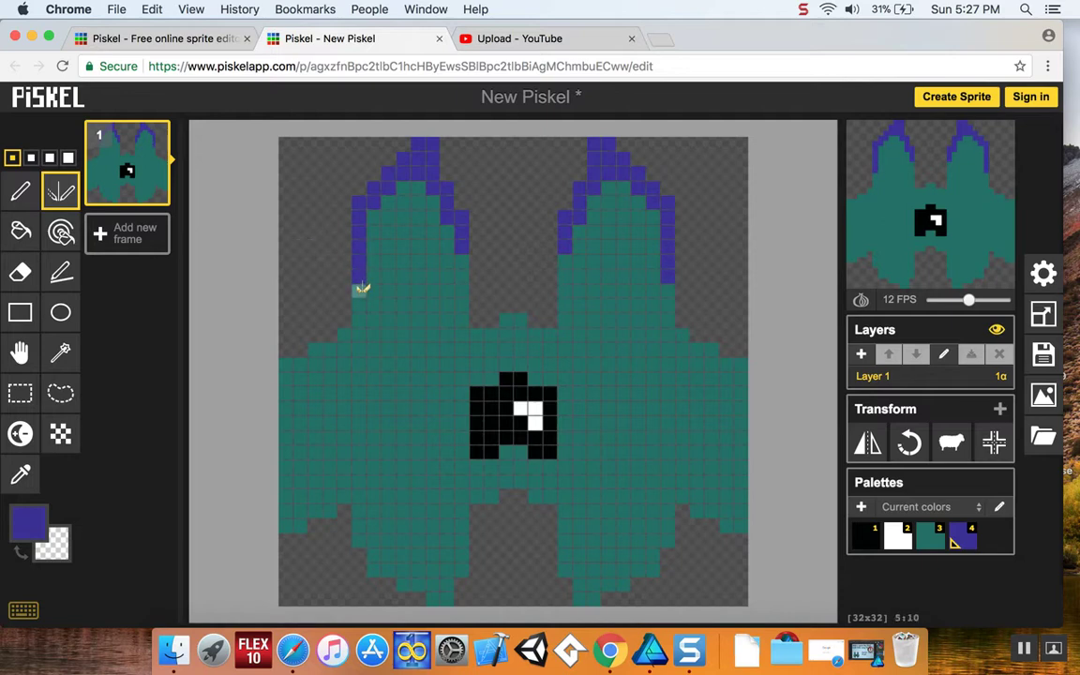
{"action": "left_click_drag", "start_coordinate": [379, 214], "coordinate": [380, 235]}
{"action": "left_click", "coordinate": [376, 243]}
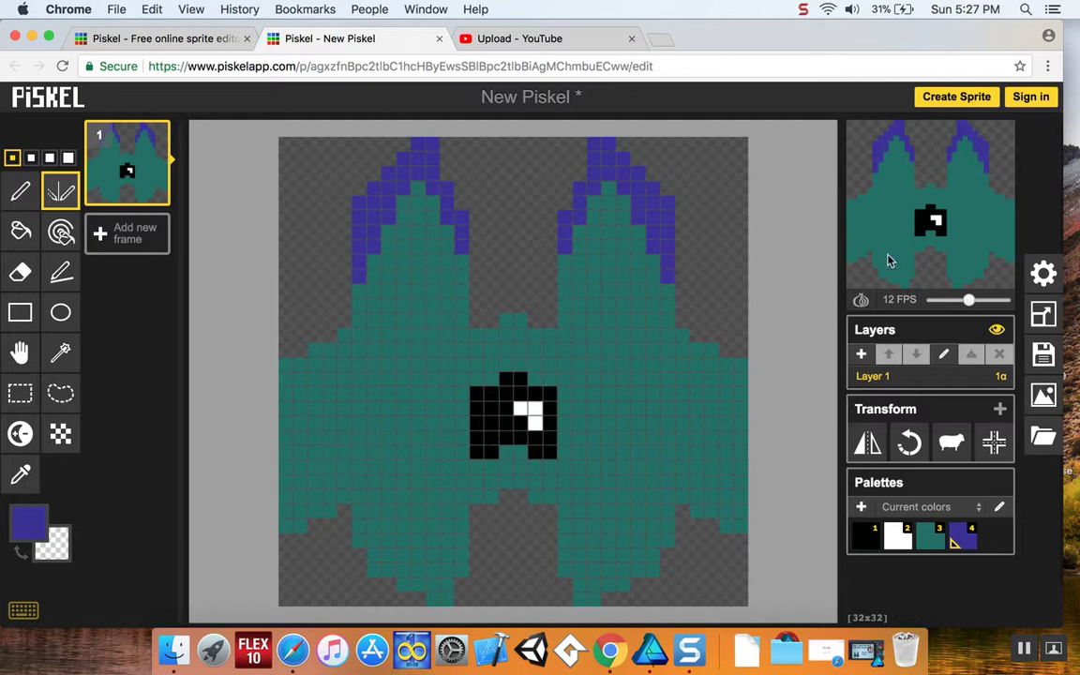
Switch the preview to 1x original size, then back to the large fitted view.
{"action": "mouse_move", "coordinate": [955, 193]}
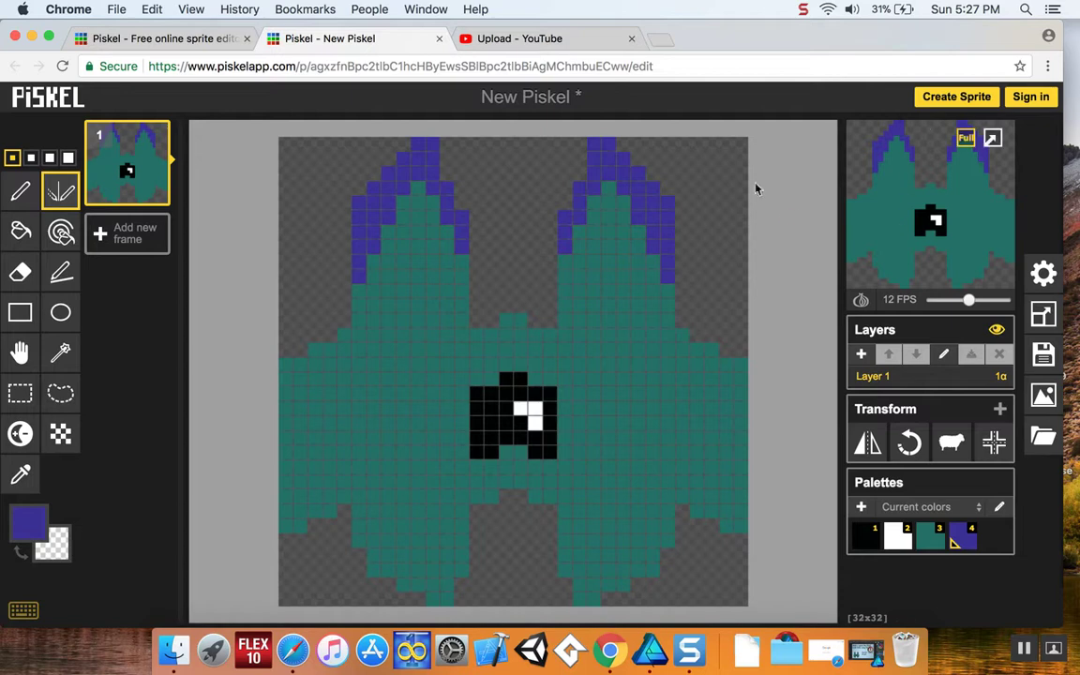
{"action": "left_click", "coordinate": [969, 143]}
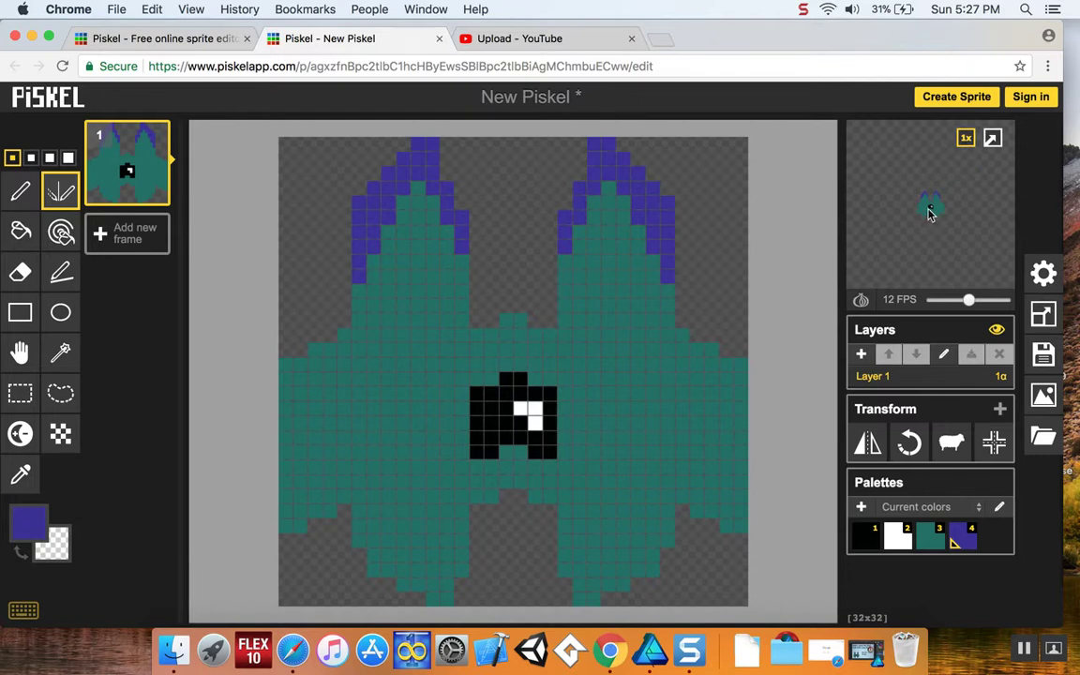
{"action": "mouse_move", "coordinate": [967, 145]}
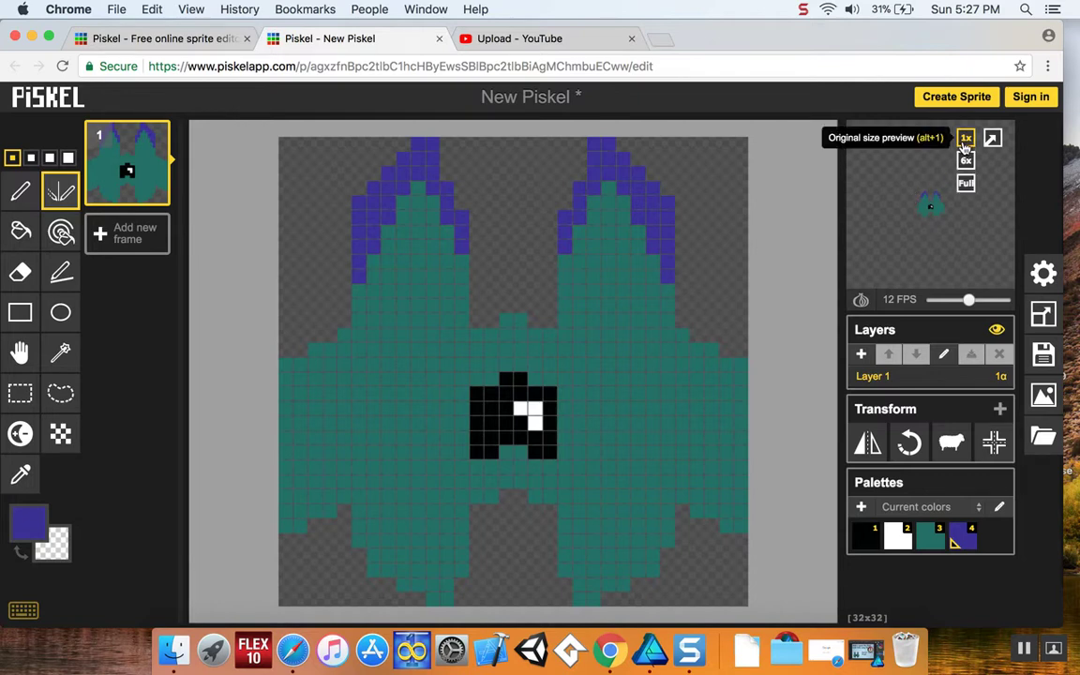
{"action": "left_click", "coordinate": [968, 176]}
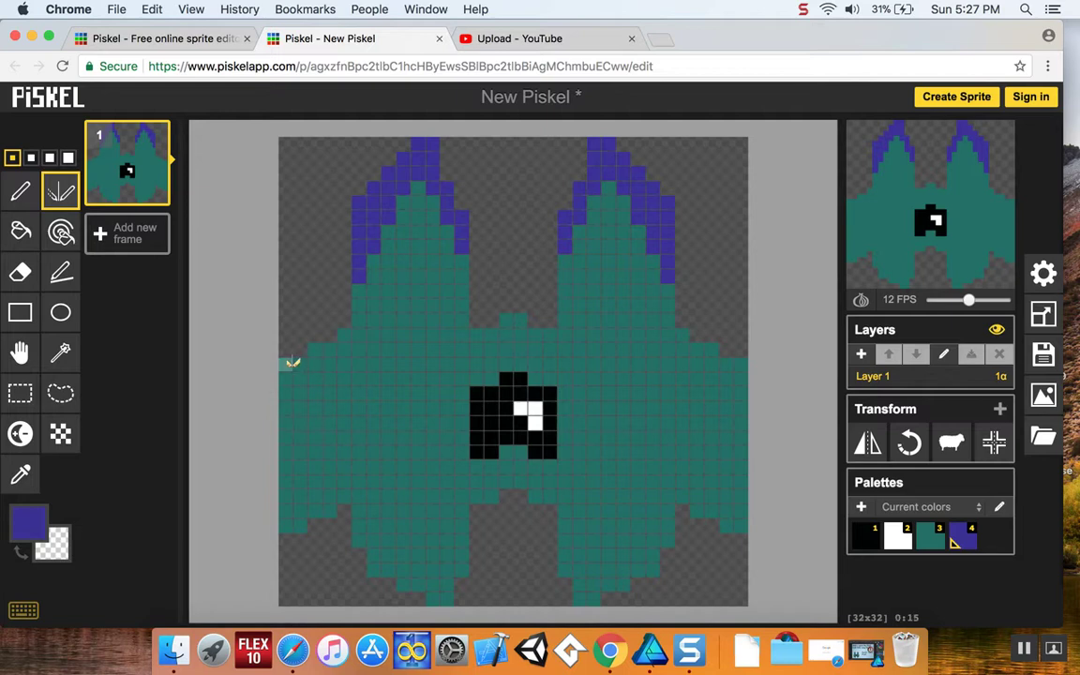
Draw violet stair steps and edges along both wings down to the lower wing tips.
{"action": "mouse_move", "coordinate": [316, 365]}
{"action": "left_mouse_down"}
{"action": "mouse_move", "coordinate": [313, 352]}
{"action": "mouse_move", "coordinate": [301, 357]}
{"action": "mouse_move", "coordinate": [345, 343]}
{"action": "mouse_move", "coordinate": [345, 328]}
{"action": "left_mouse_up"}
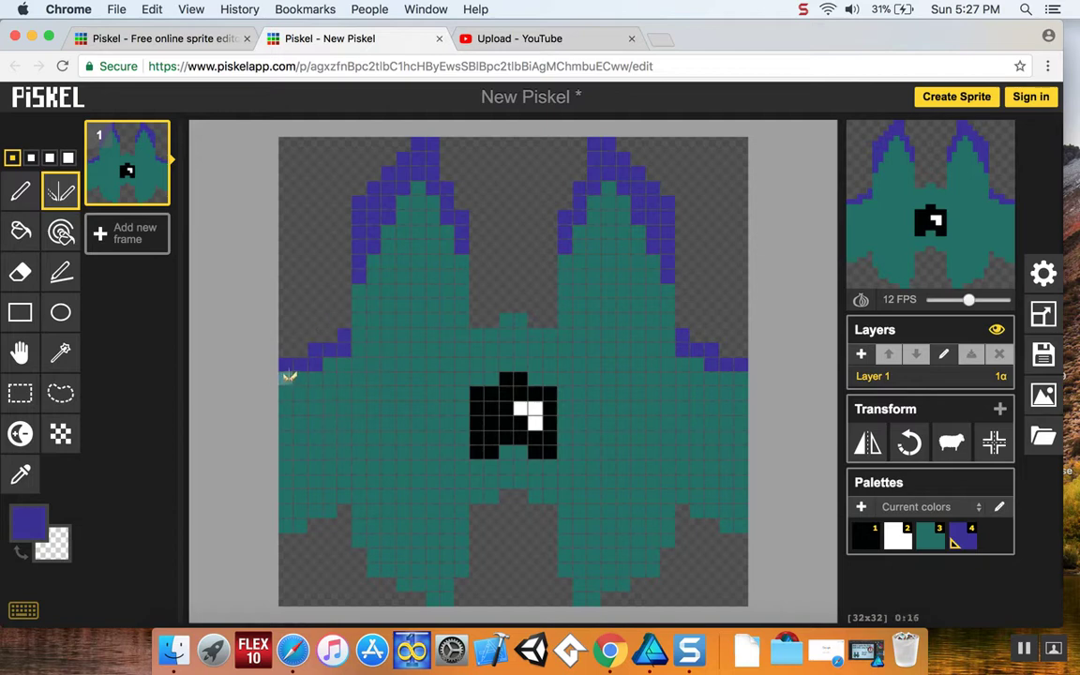
{"action": "mouse_move", "coordinate": [284, 373]}
{"action": "left_mouse_down"}
{"action": "mouse_move", "coordinate": [285, 427]}
{"action": "mouse_move", "coordinate": [299, 373]}
{"action": "mouse_move", "coordinate": [329, 358]}
{"action": "left_mouse_up"}
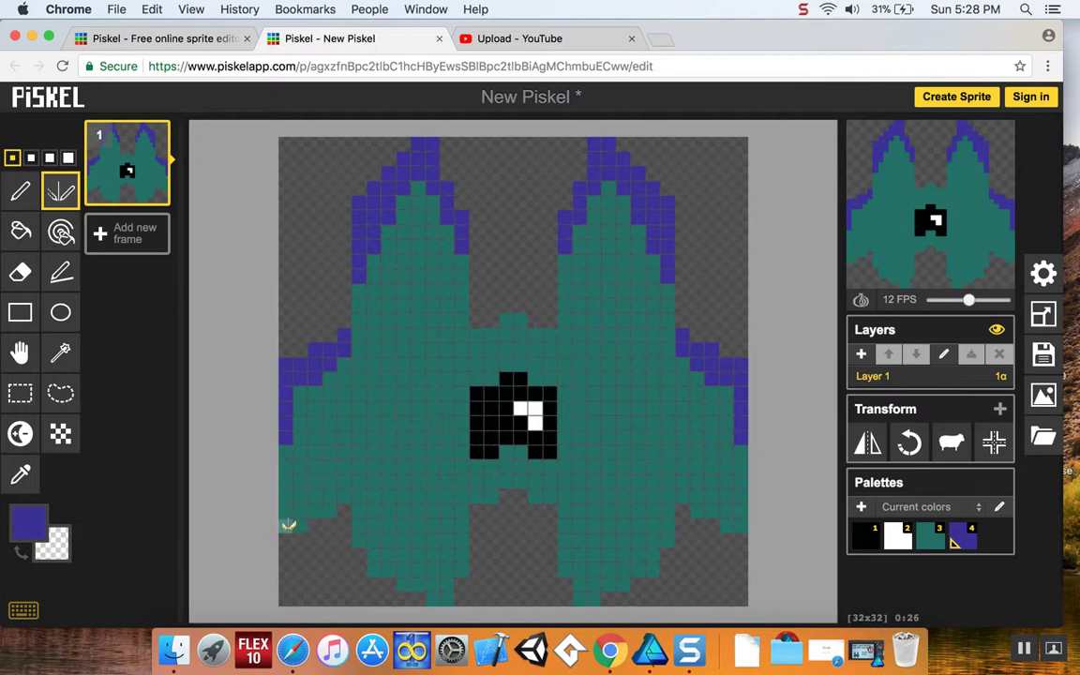
{"action": "mouse_move", "coordinate": [287, 521]}
{"action": "left_mouse_down"}
{"action": "mouse_move", "coordinate": [316, 510]}
{"action": "mouse_move", "coordinate": [314, 494]}
{"action": "mouse_move", "coordinate": [345, 489]}
{"action": "left_mouse_up"}
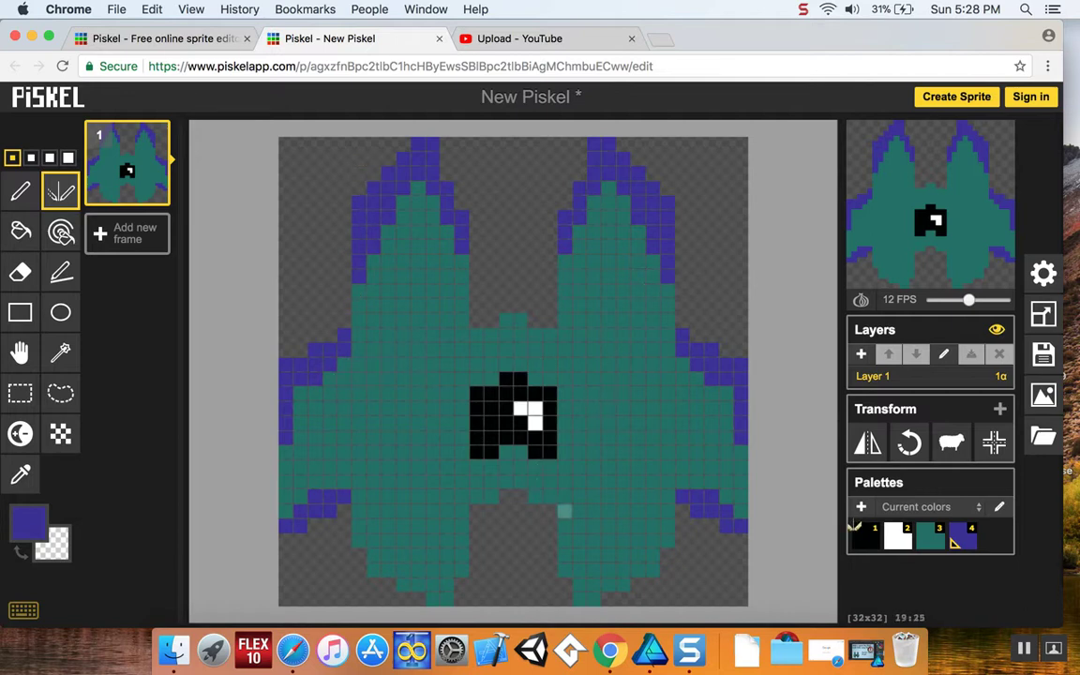
Paint black feet along the bottom row, then bucket-fill both feet dark green #243430.
{"action": "left_click", "coordinate": [861, 538]}
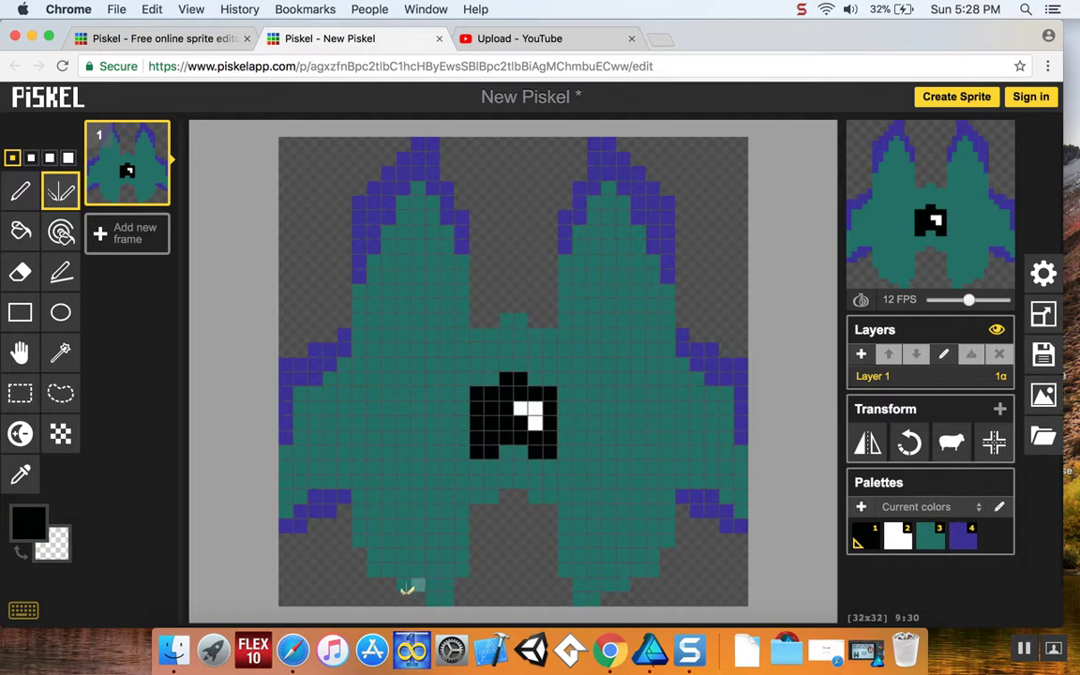
{"action": "left_click_drag", "start_coordinate": [401, 583], "coordinate": [446, 591]}
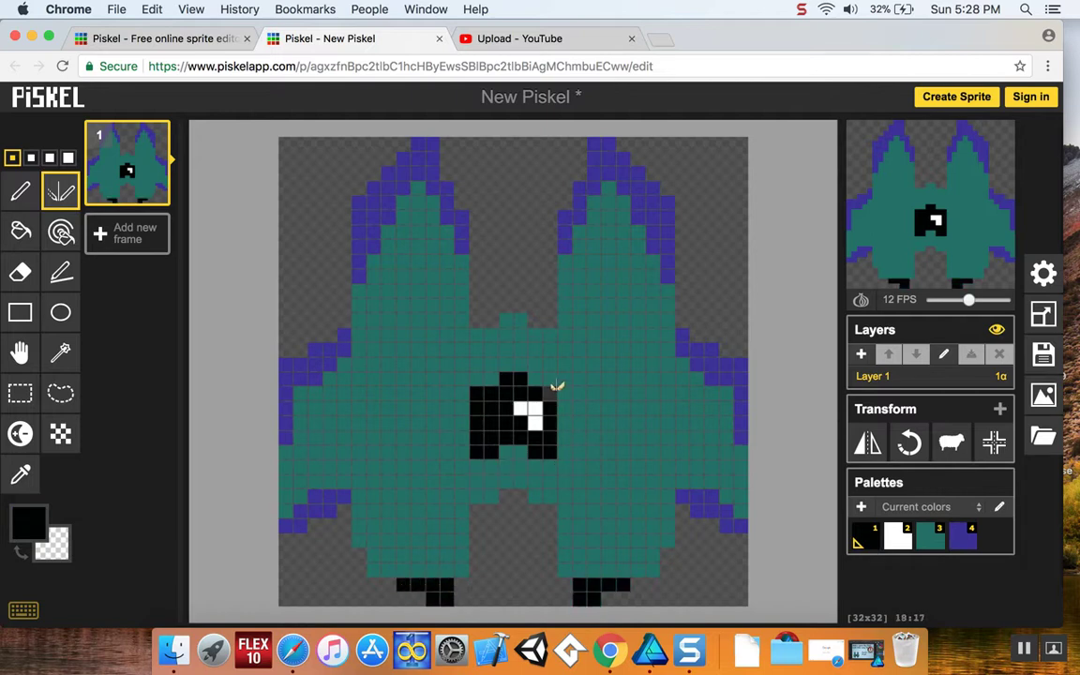
{"action": "left_click", "coordinate": [26, 526]}
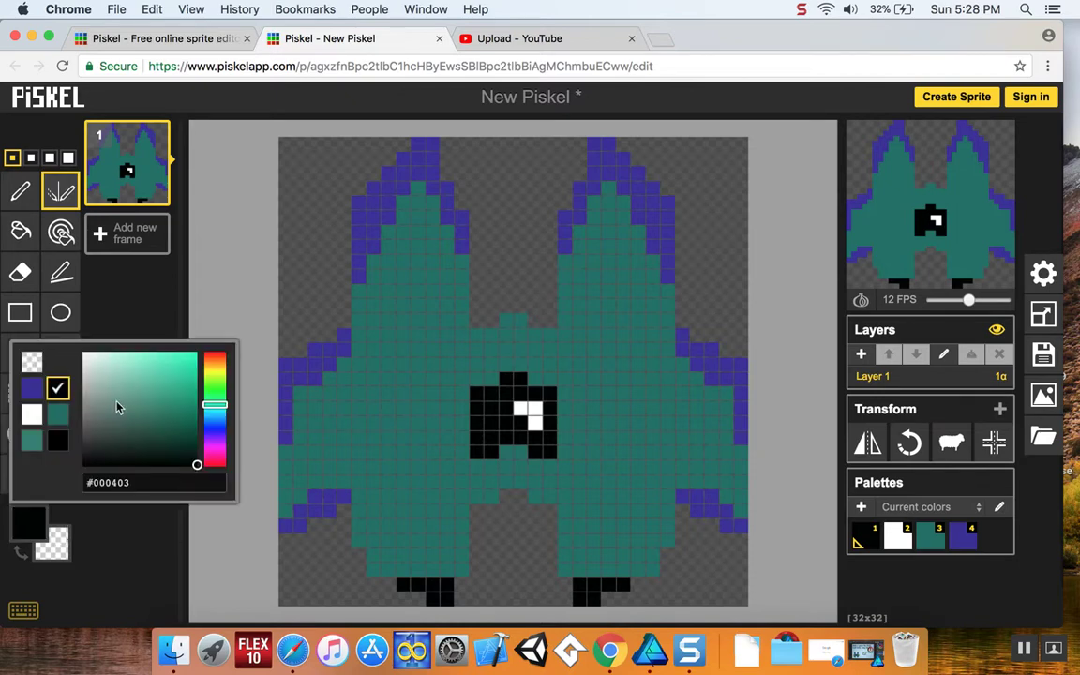
{"action": "left_click_drag", "start_coordinate": [117, 406], "coordinate": [119, 446]}
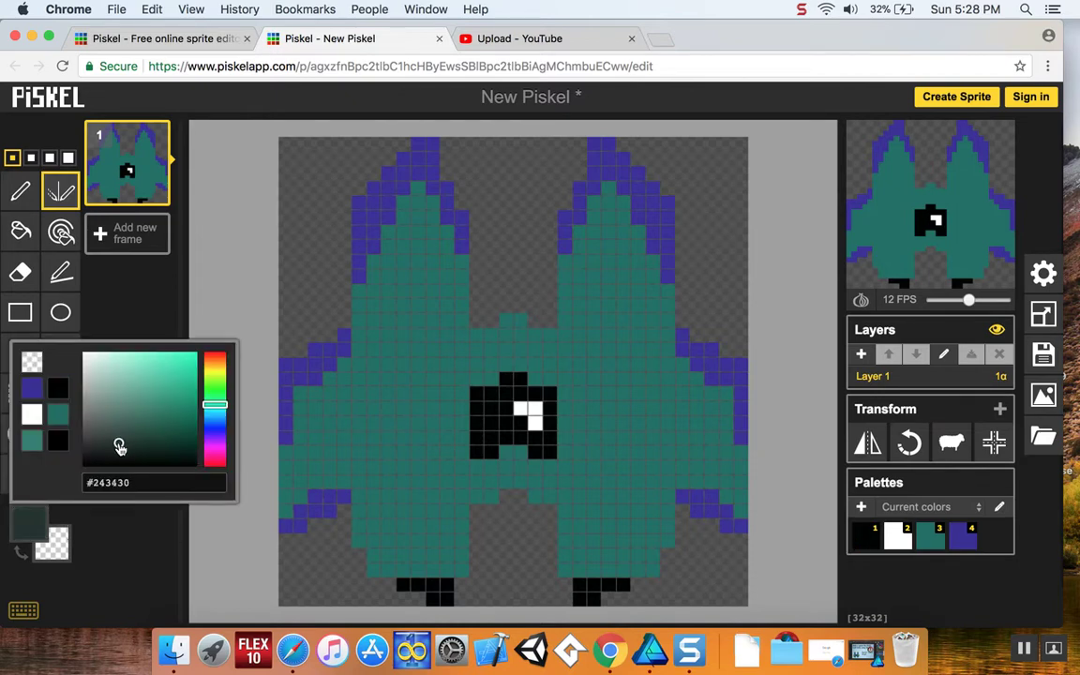
{"action": "left_click", "coordinate": [21, 230]}
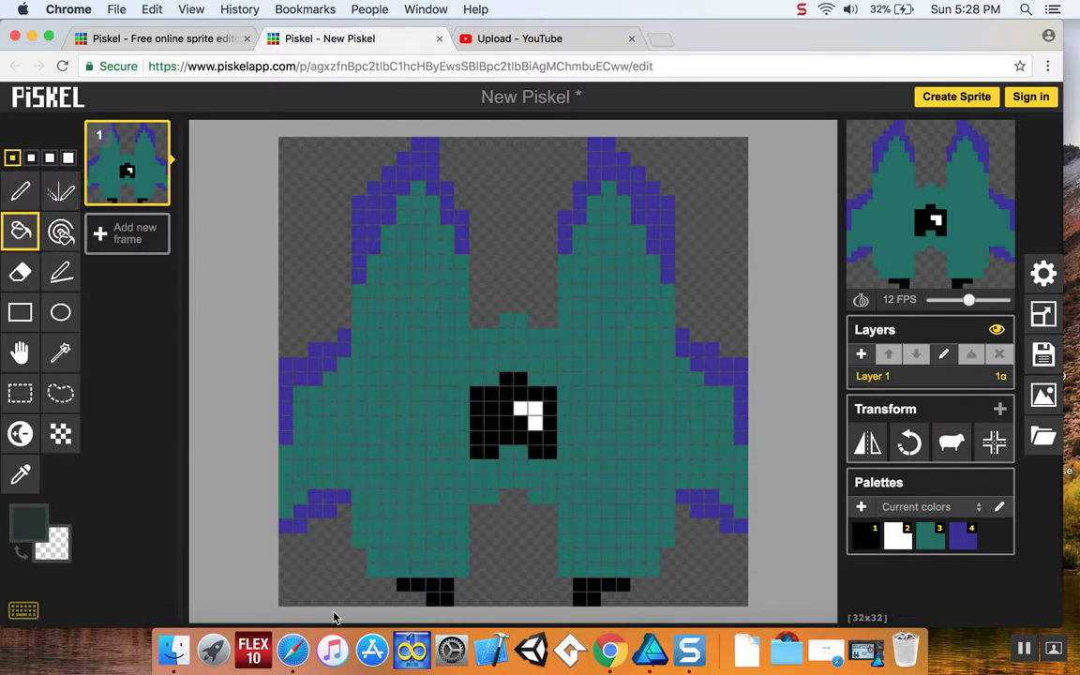
{"action": "left_click", "coordinate": [424, 587]}
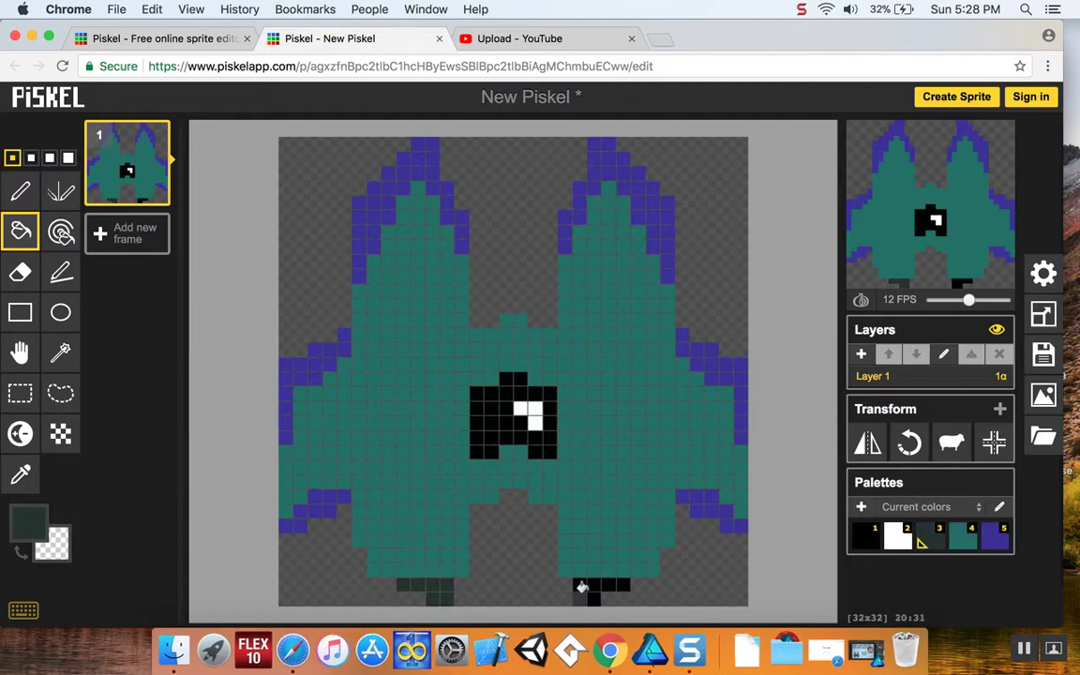
{"action": "left_click", "coordinate": [587, 586]}
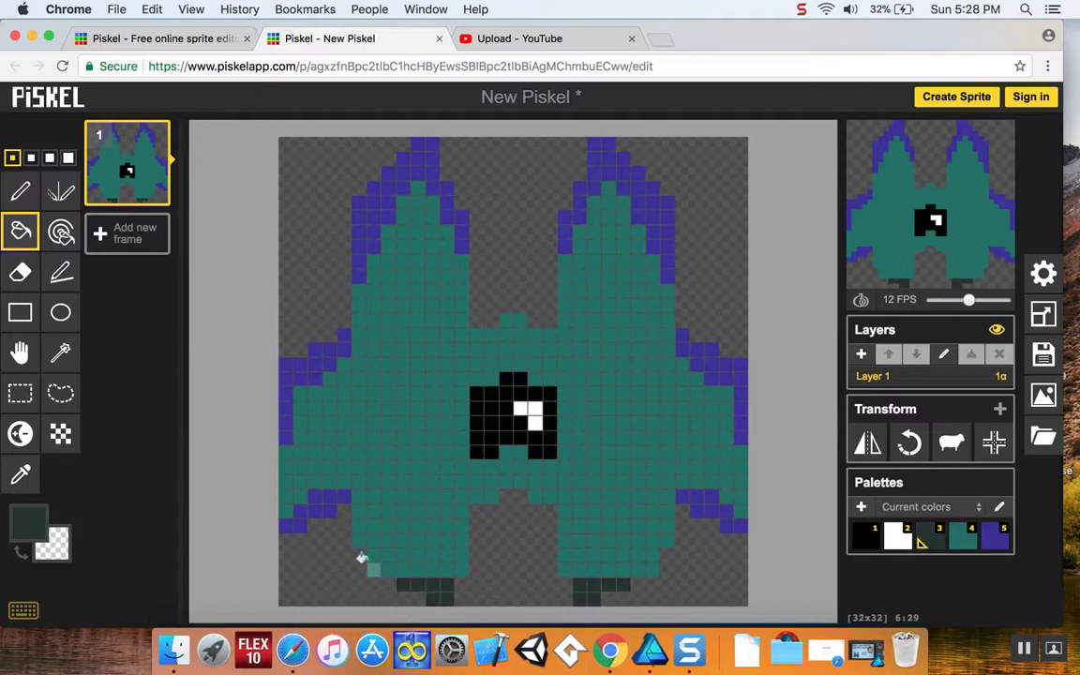
{"action": "left_click", "coordinate": [31, 532]}
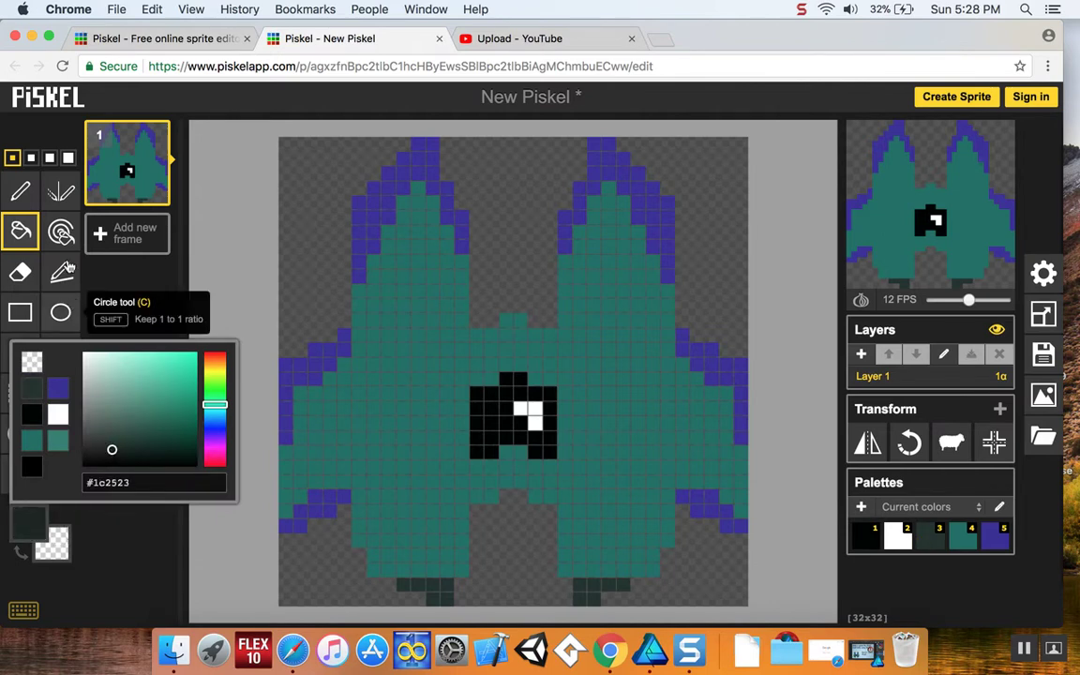
{"action": "left_click", "coordinate": [61, 231]}
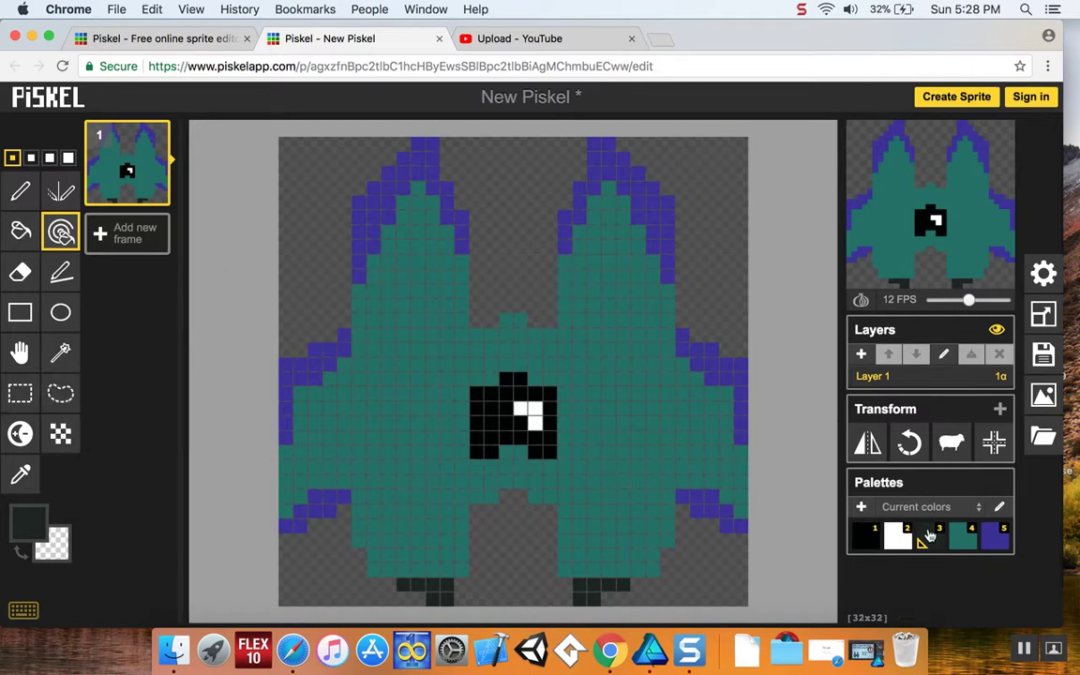
Set the drawing colour to a deep dark teal, about #09403b.
{"action": "left_click", "coordinate": [959, 542]}
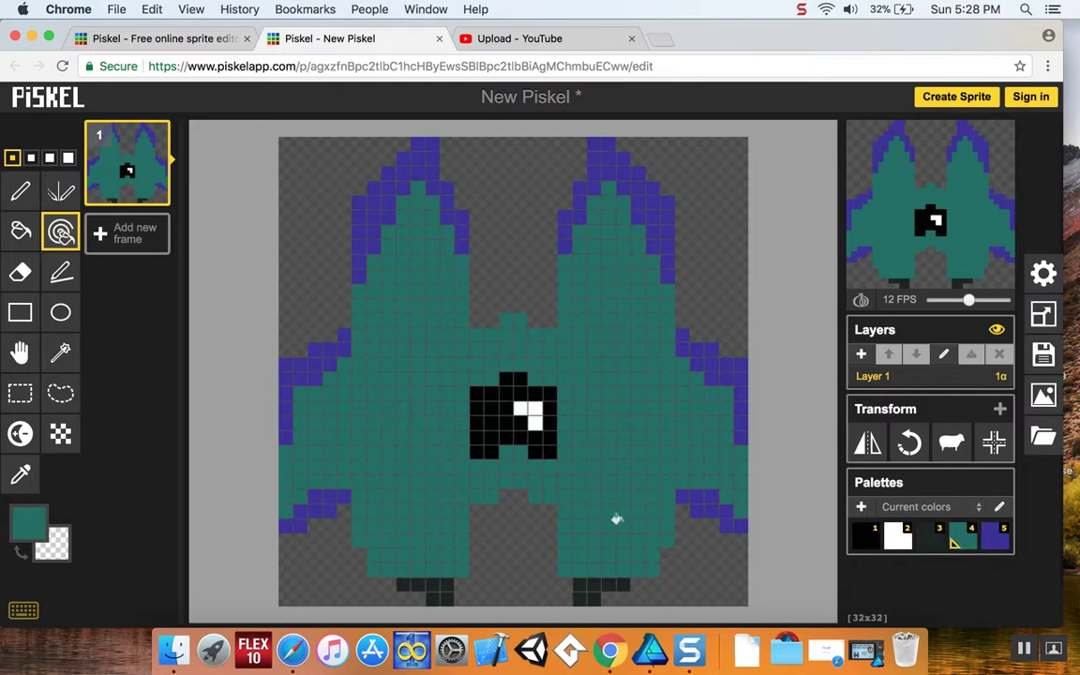
{"action": "left_click", "coordinate": [30, 523]}
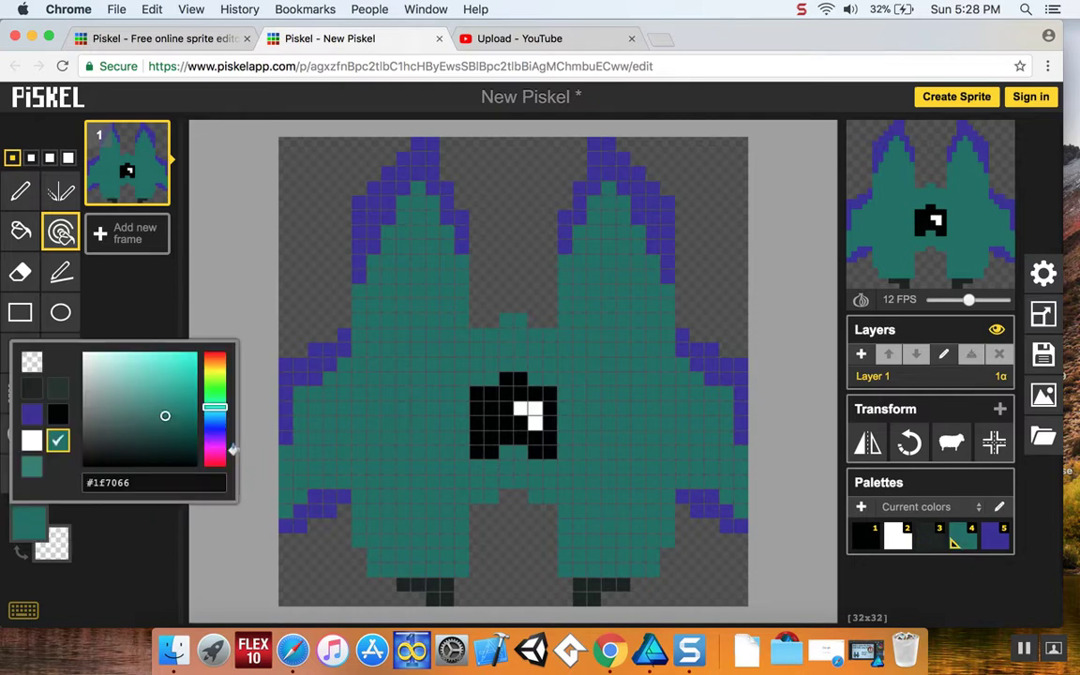
{"action": "left_click", "coordinate": [182, 441]}
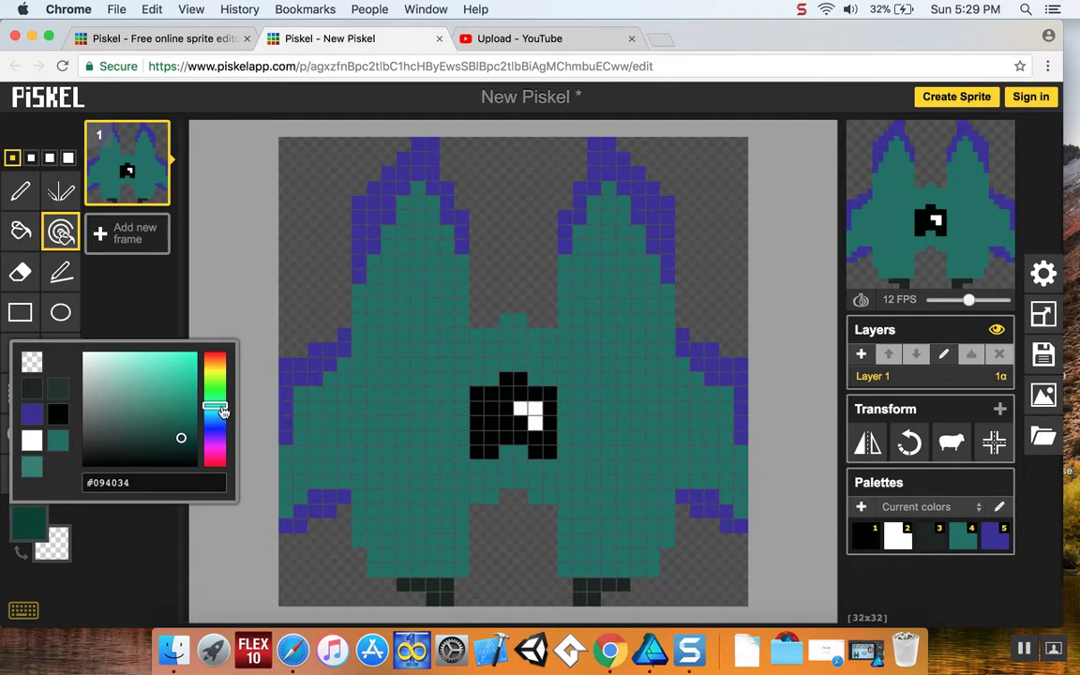
{"action": "left_click_drag", "start_coordinate": [222, 412], "coordinate": [222, 415]}
Draw dark teal lines beside the cockpit on the left, below it, and on the right.
{"action": "left_click", "coordinate": [20, 191]}
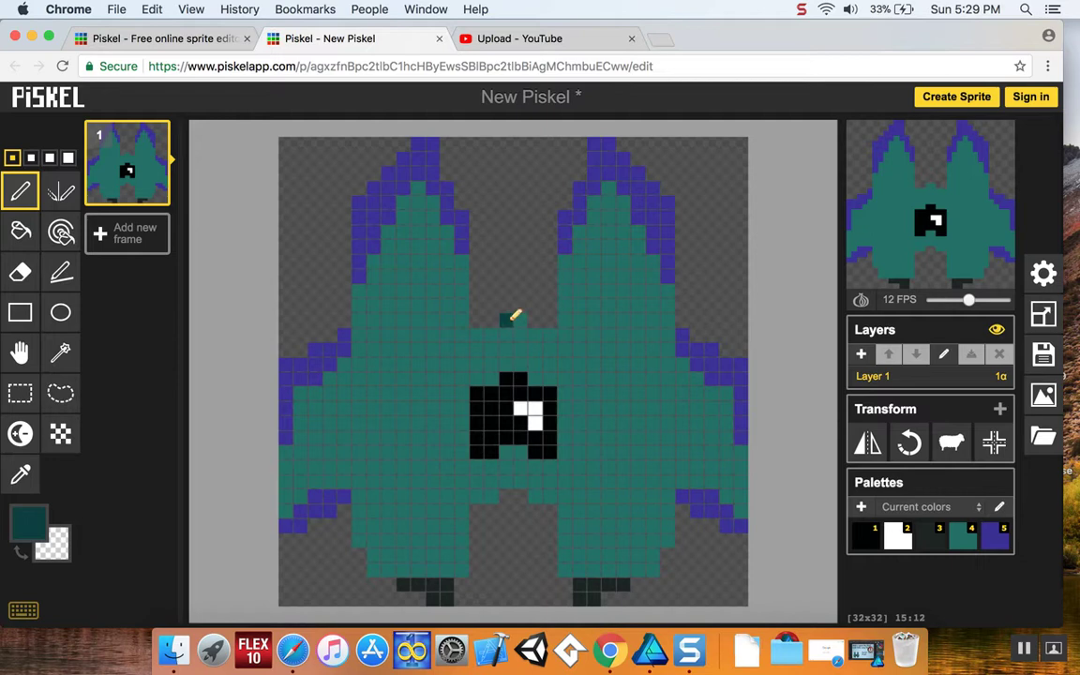
{"action": "left_click", "coordinate": [508, 319]}
{"action": "key", "text": "ctrl+z"}
{"action": "left_click_drag", "start_coordinate": [478, 335], "coordinate": [480, 368]}
{"action": "left_click_drag", "start_coordinate": [482, 465], "coordinate": [482, 492]}
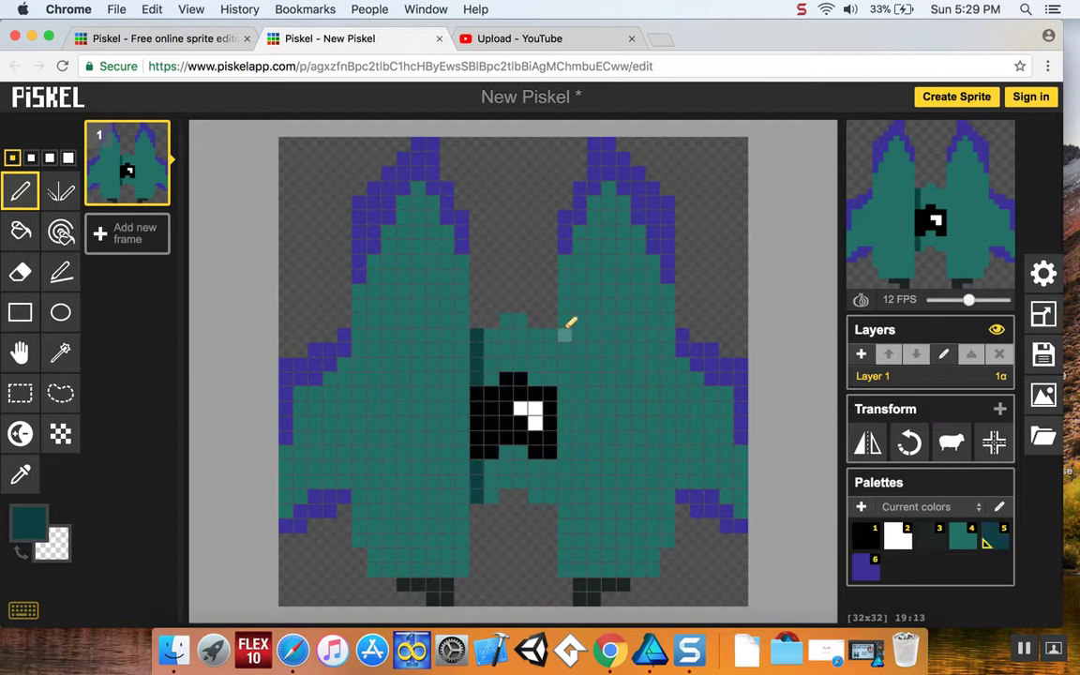
{"action": "left_click_drag", "start_coordinate": [555, 336], "coordinate": [557, 363]}
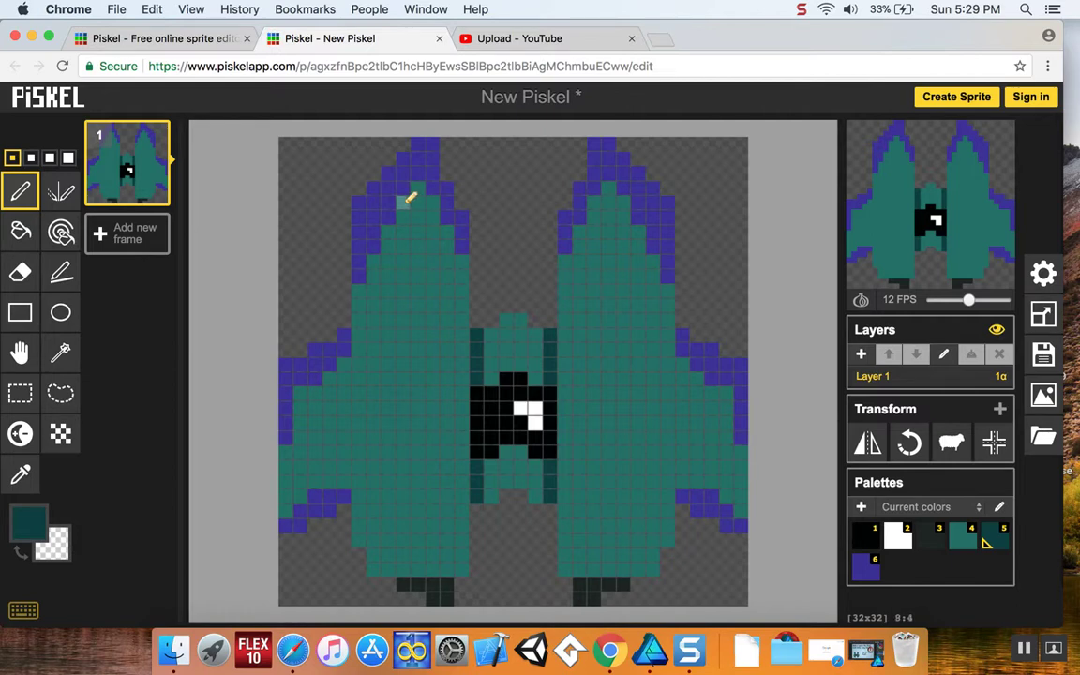
Draw a dark teal line down the full inner side of the left spike.
{"action": "left_click_drag", "start_coordinate": [408, 217], "coordinate": [406, 424]}
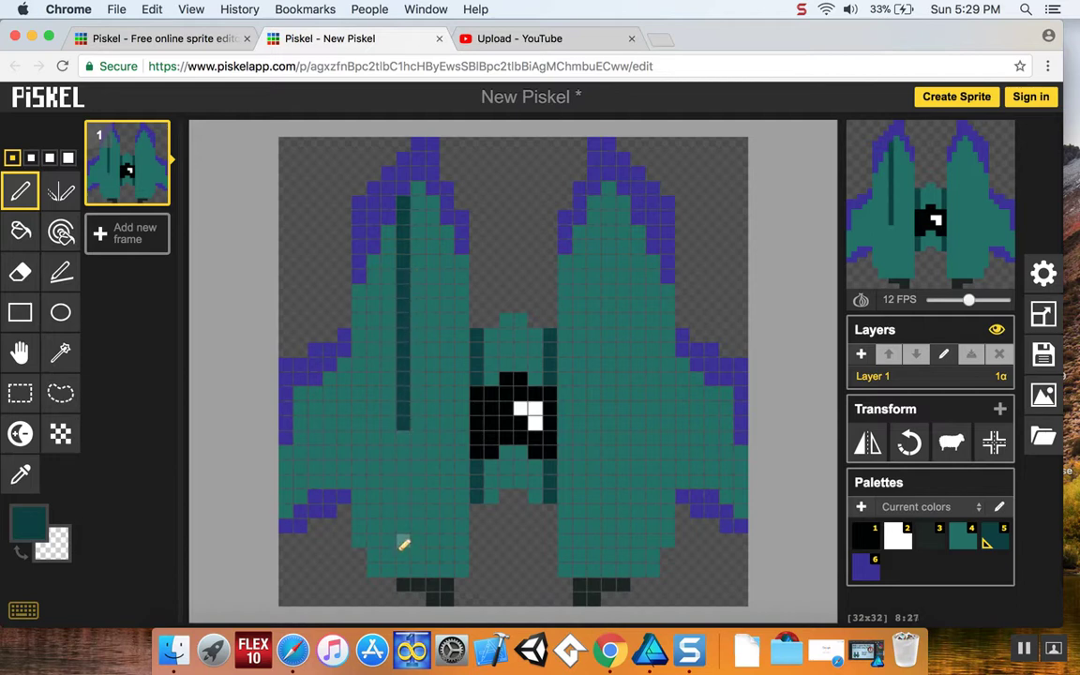
{"action": "mouse_move", "coordinate": [408, 557]}
{"action": "left_mouse_down"}
{"action": "mouse_move", "coordinate": [404, 473]}
{"action": "mouse_move", "coordinate": [390, 433]}
{"action": "left_mouse_up"}
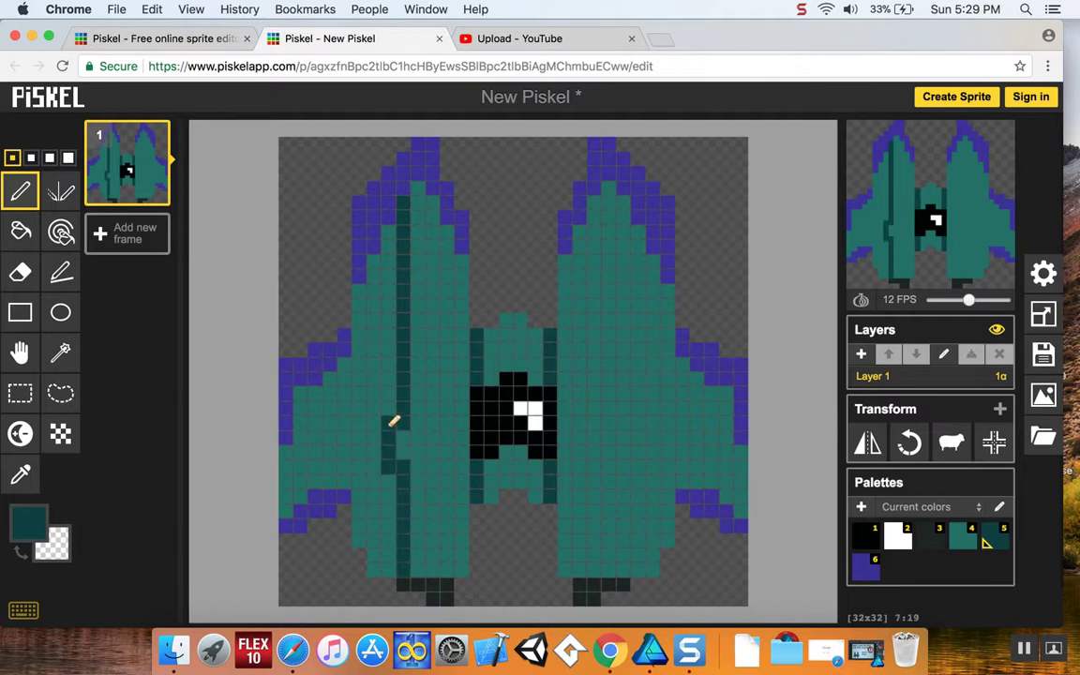
{"action": "left_click", "coordinate": [394, 426]}
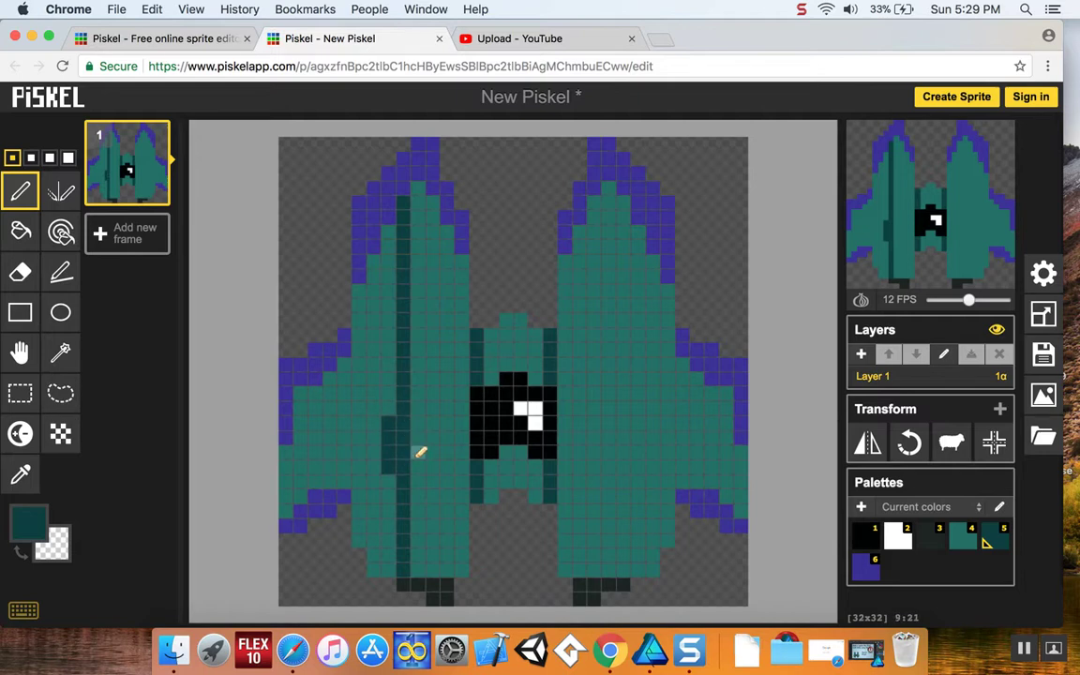
Fill the left wing's outer half dark teal, then outline and fill the right spire's inner column.
{"action": "left_click", "coordinate": [20, 233]}
{"action": "left_click", "coordinate": [347, 324]}
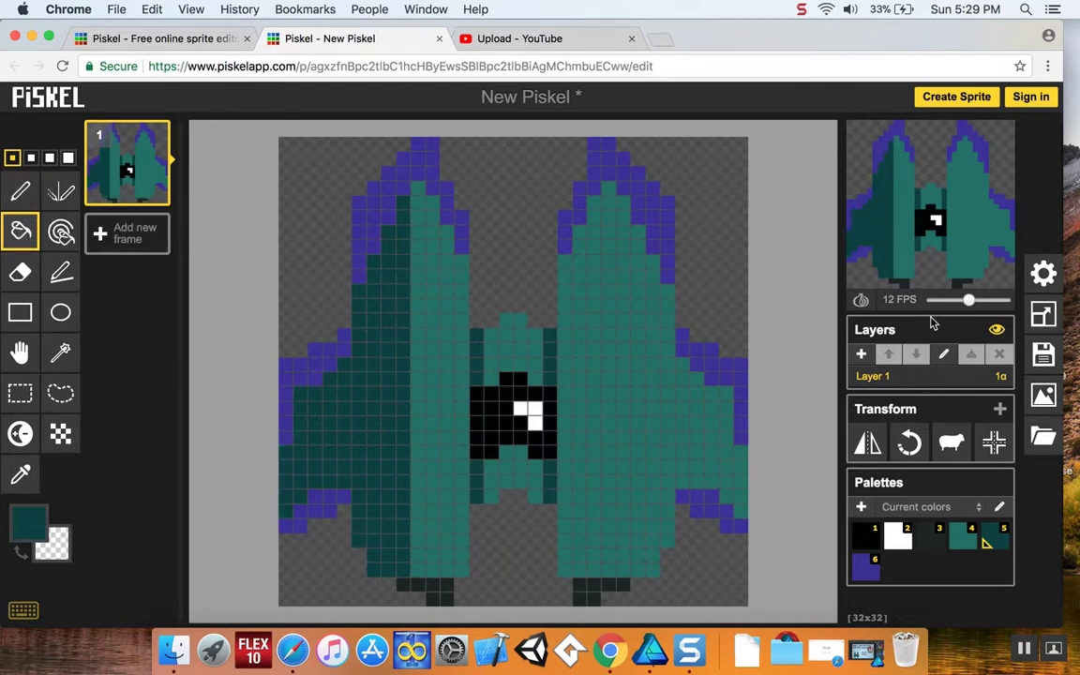
{"action": "mouse_move", "coordinate": [955, 235]}
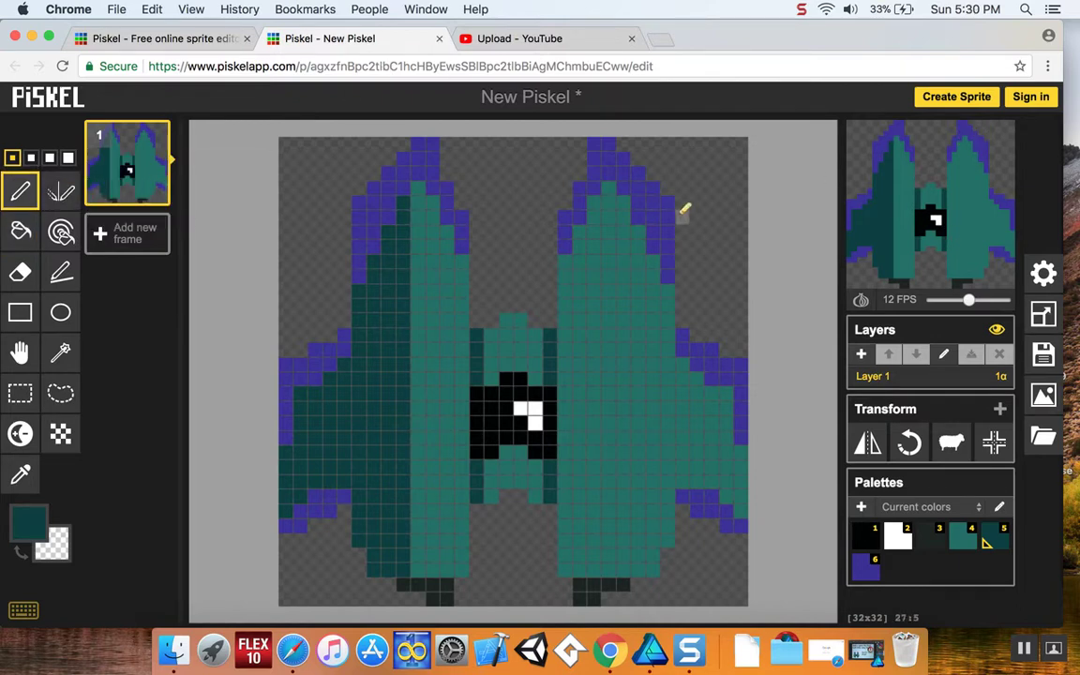
{"action": "left_click_drag", "start_coordinate": [595, 201], "coordinate": [595, 324]}
{"action": "left_click_drag", "start_coordinate": [596, 562], "coordinate": [598, 349]}
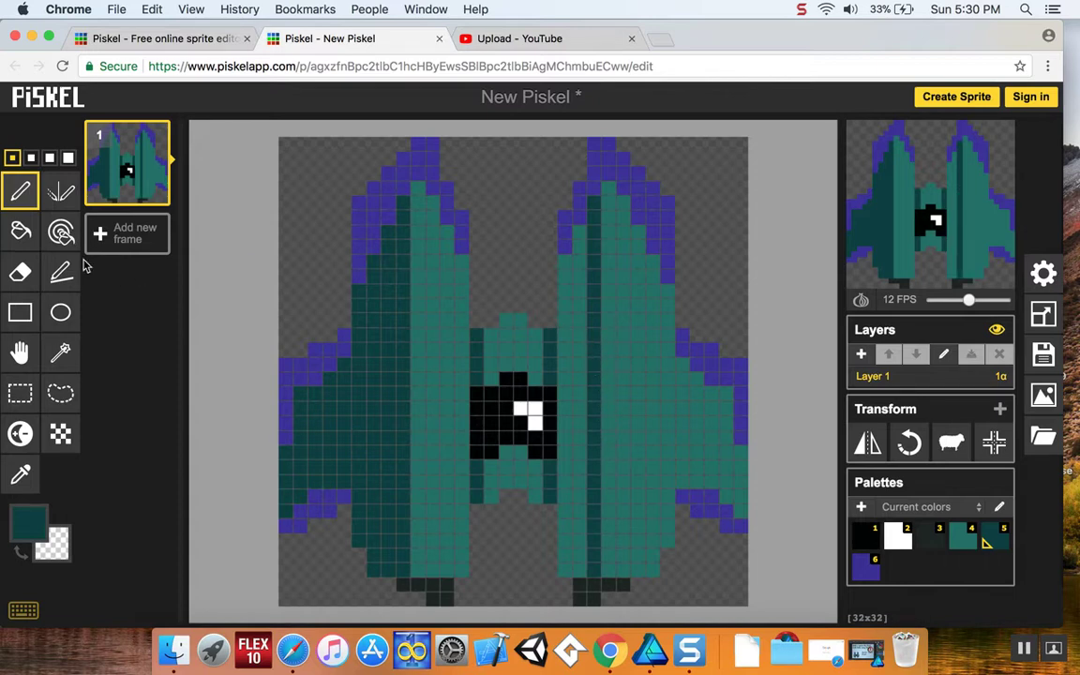
{"action": "left_click", "coordinate": [20, 231]}
{"action": "left_click", "coordinate": [576, 323]}
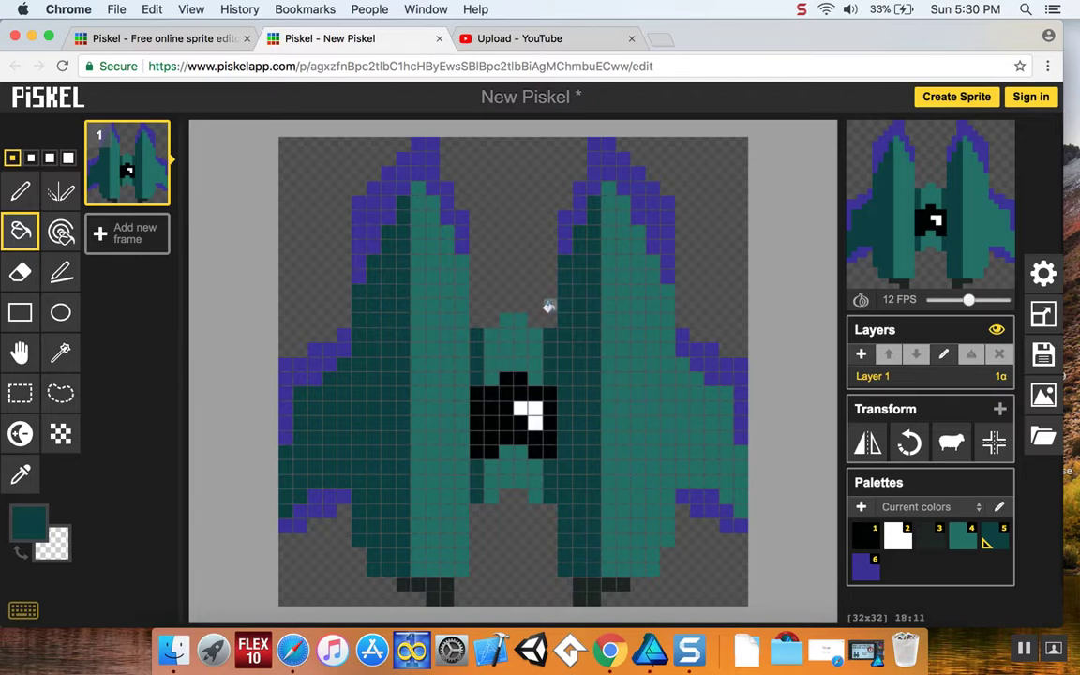
{"action": "left_click", "coordinate": [971, 549]}
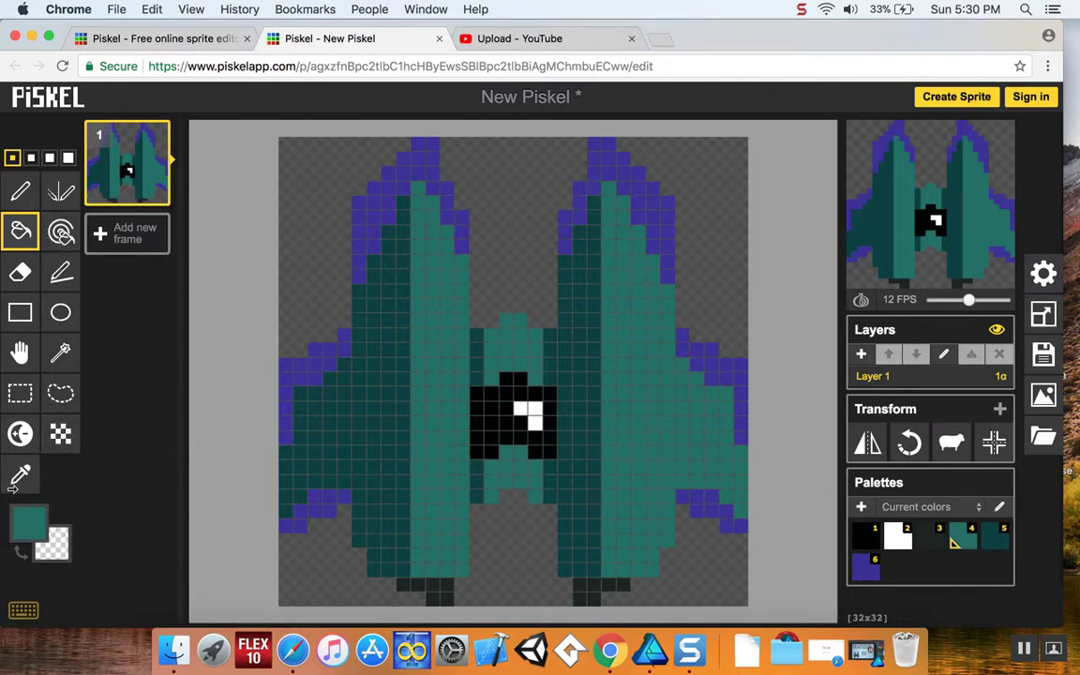
{"action": "left_click", "coordinate": [26, 521]}
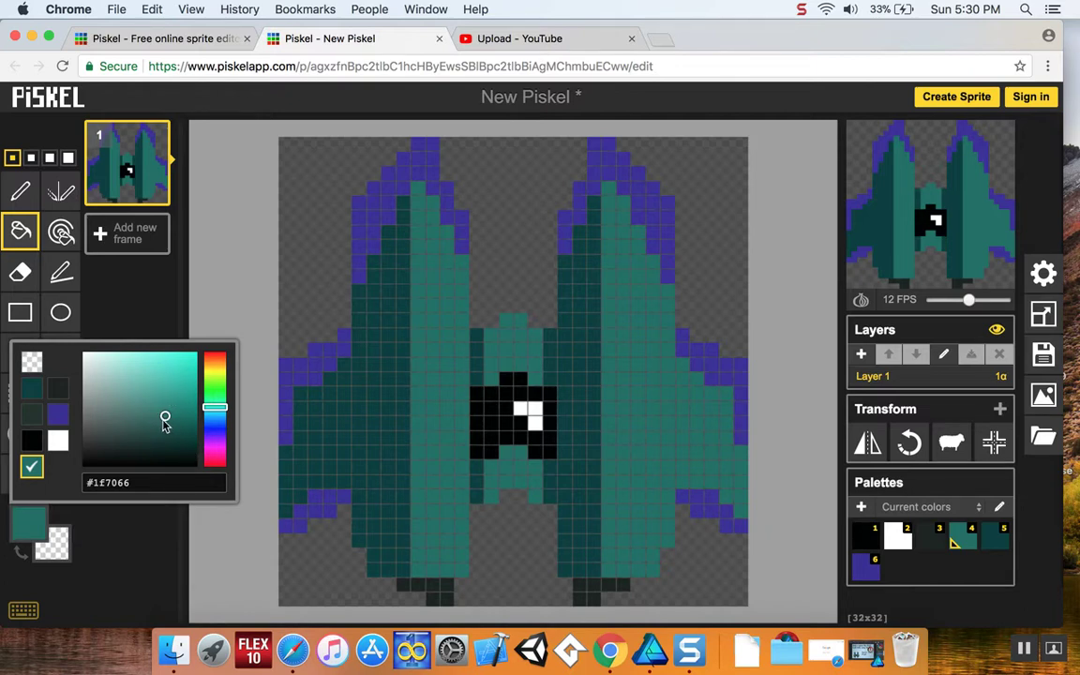
{"action": "left_click", "coordinate": [129, 388]}
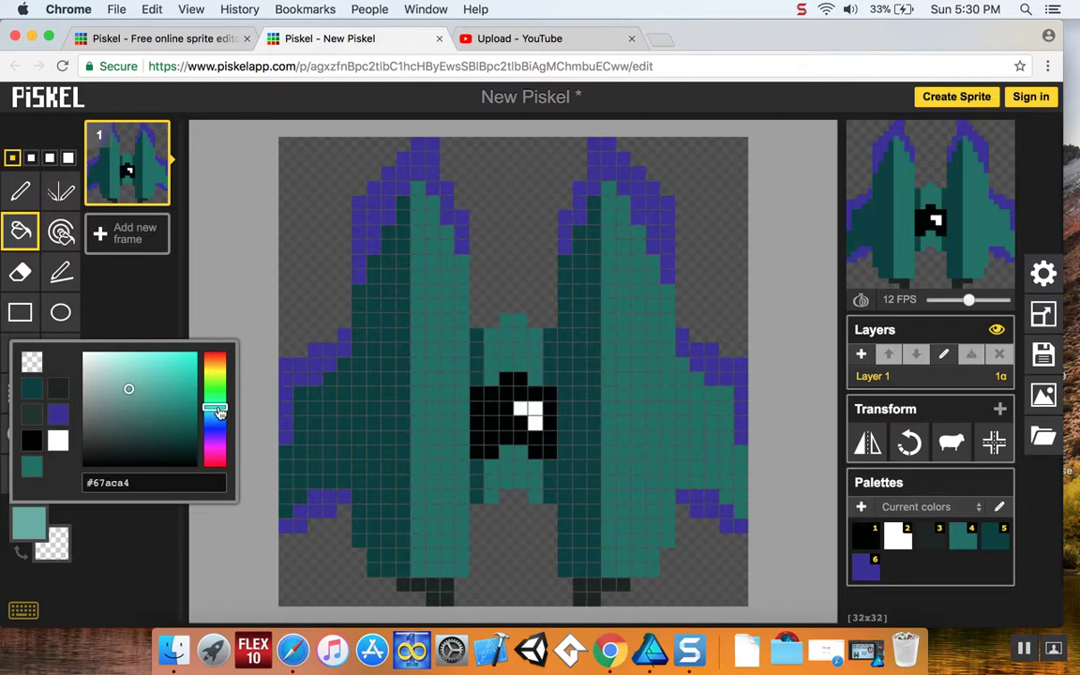
{"action": "left_click_drag", "start_coordinate": [218, 411], "coordinate": [218, 405]}
{"action": "left_click", "coordinate": [28, 197]}
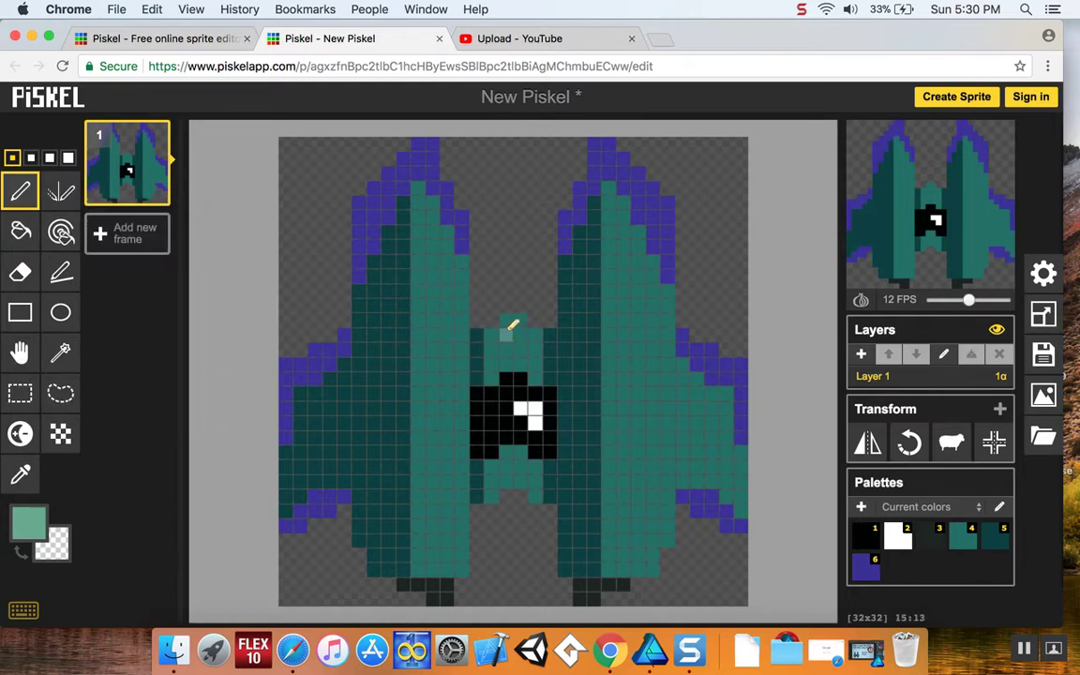
{"action": "left_click", "coordinate": [60, 191]}
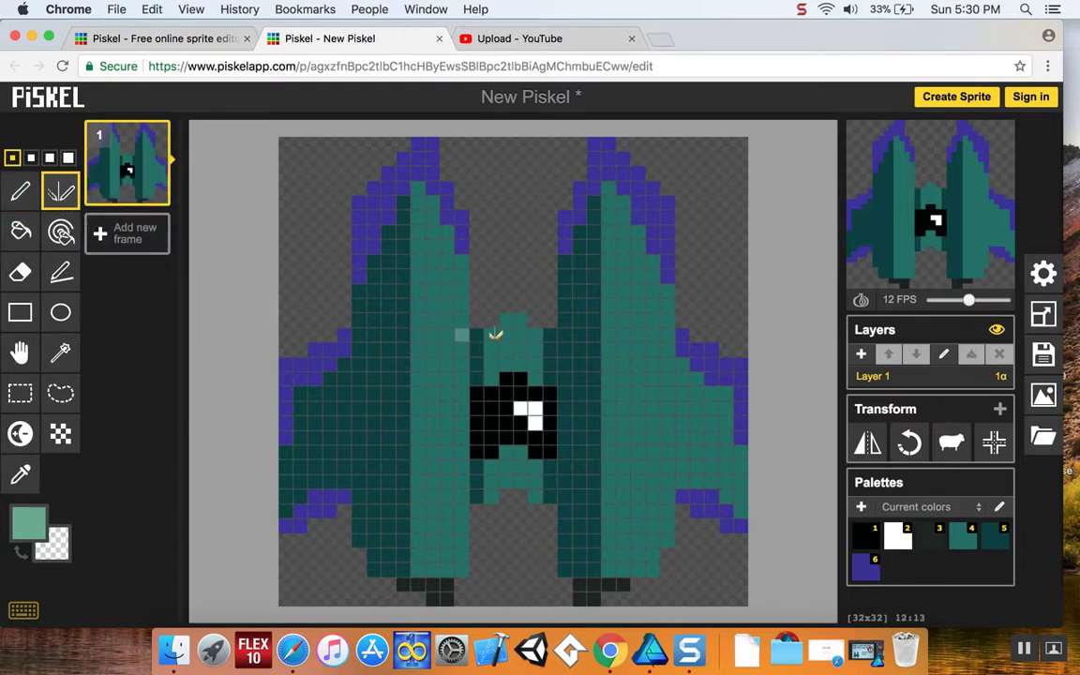
{"action": "left_click_drag", "start_coordinate": [512, 317], "coordinate": [512, 359]}
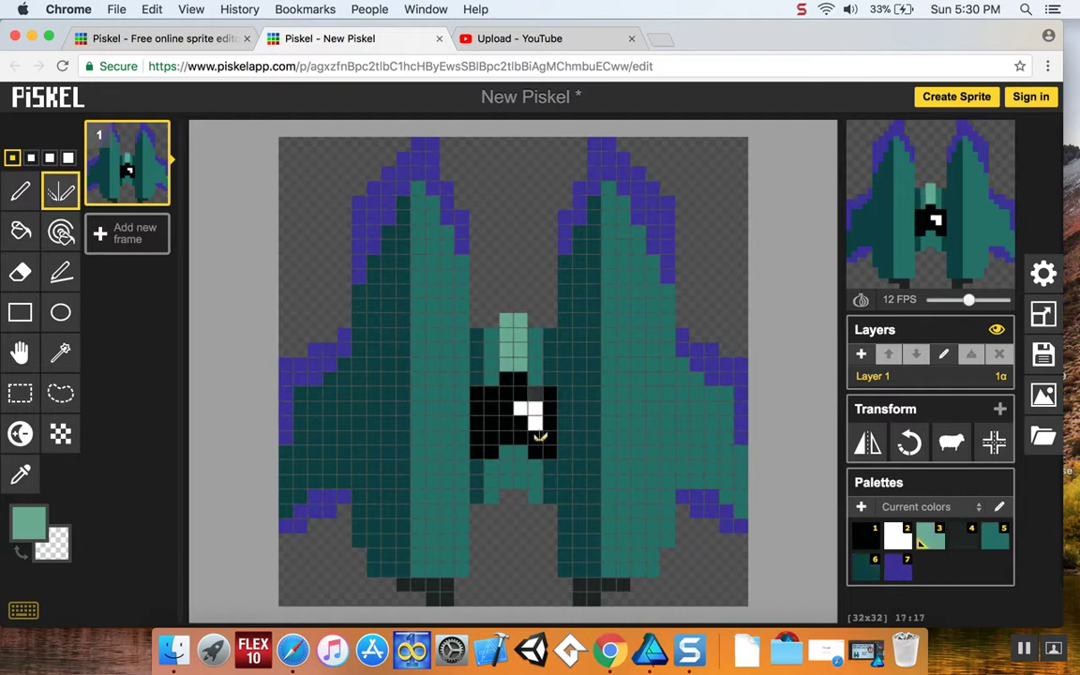
{"action": "left_click_drag", "start_coordinate": [509, 451], "coordinate": [513, 485]}
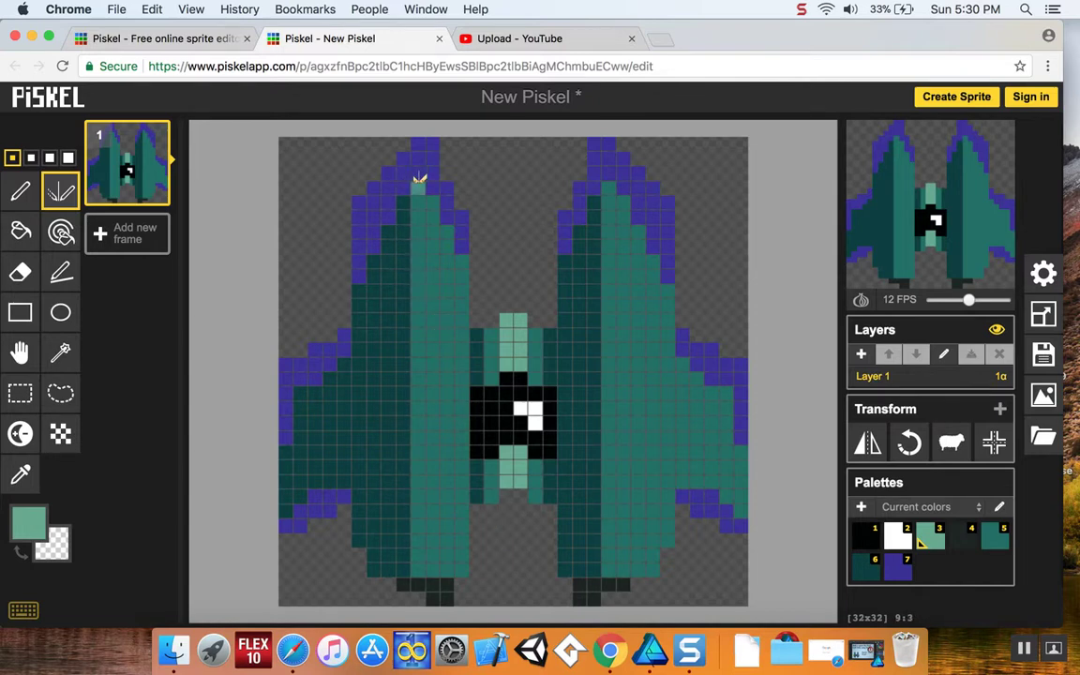
{"action": "left_click_drag", "start_coordinate": [420, 181], "coordinate": [423, 292]}
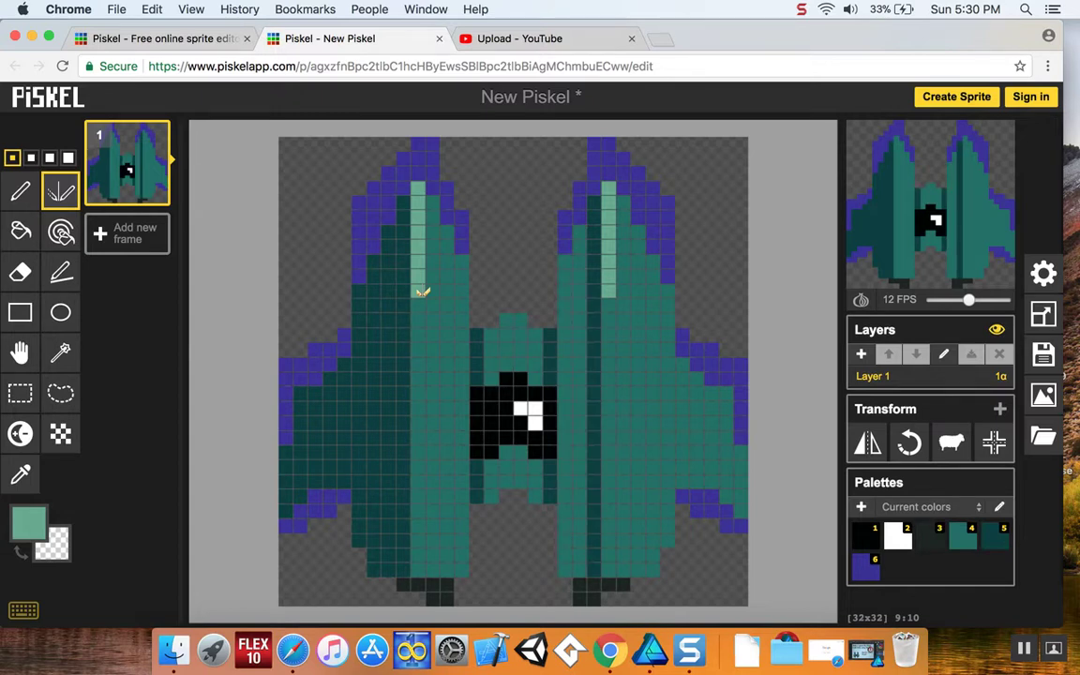
{"action": "key", "text": "ctrl+z"}
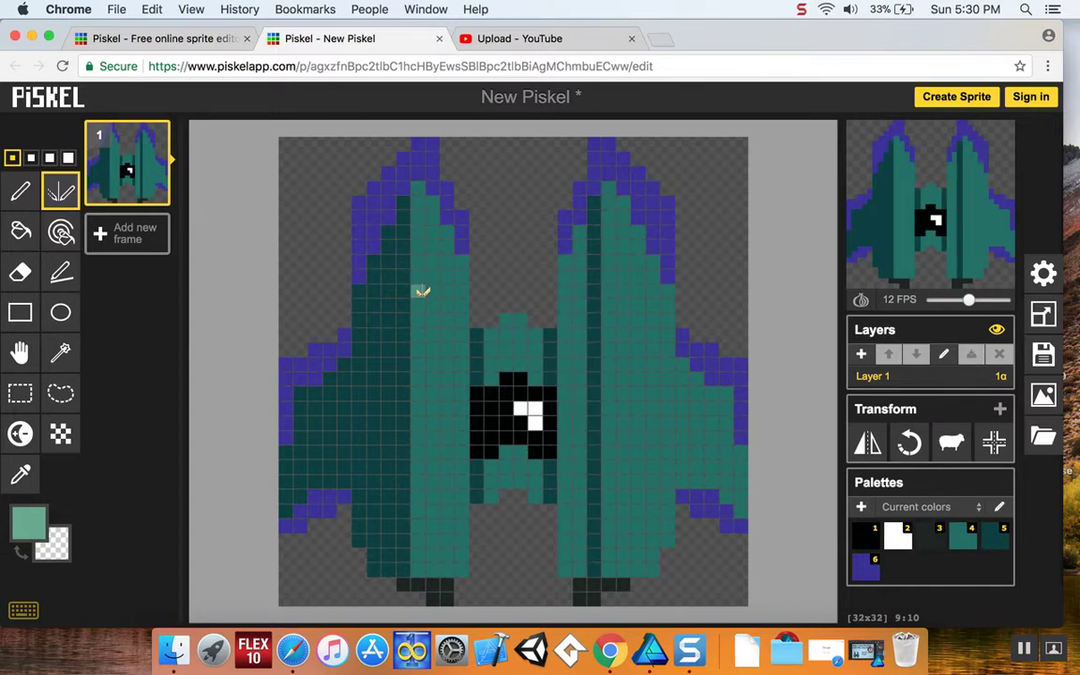
{"action": "left_click", "coordinate": [11, 232]}
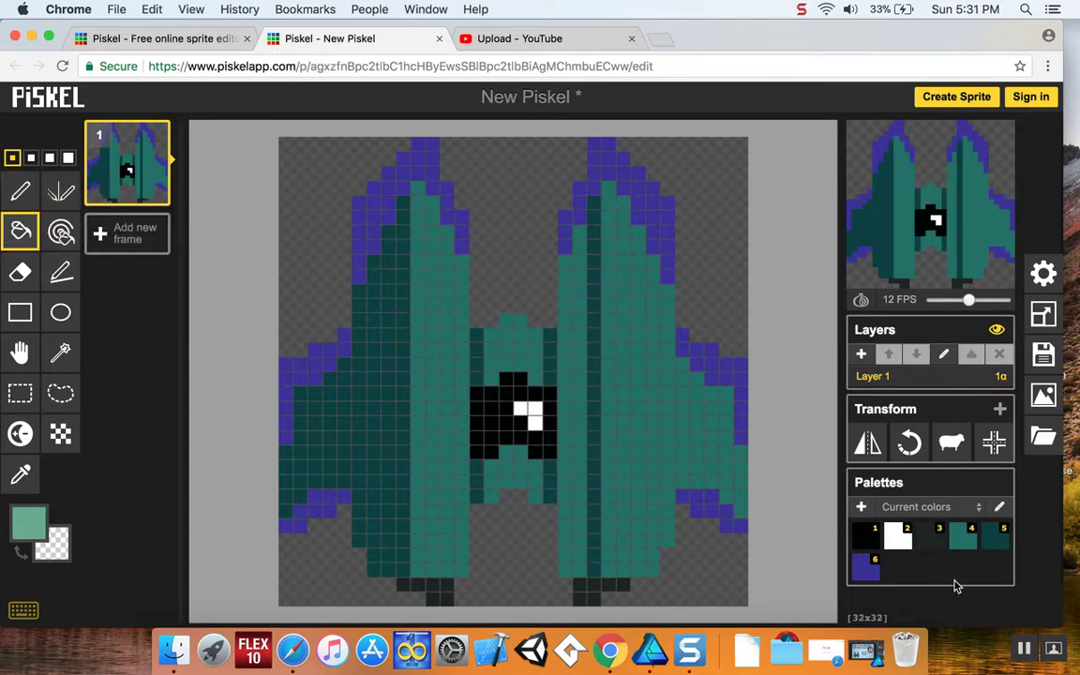
{"action": "left_click", "coordinate": [991, 544]}
{"action": "left_click", "coordinate": [574, 419]}
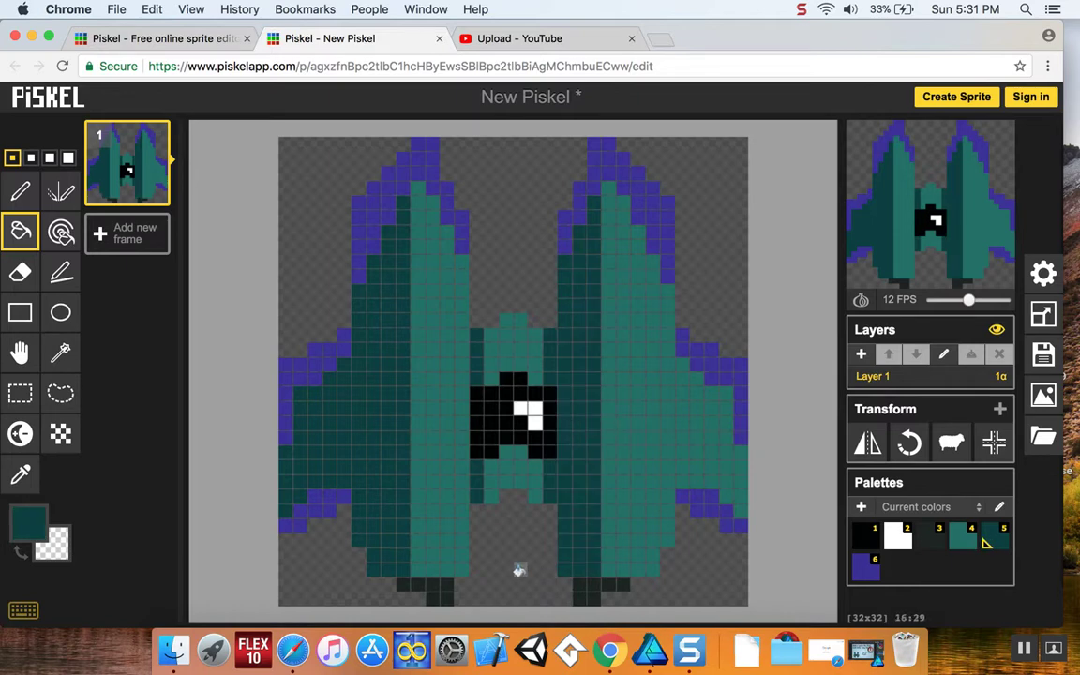
Add frame 2, set the preview to 0 FPS, and draw a black circle spanning the 32x32 canvas.
{"action": "left_click", "coordinate": [120, 241]}
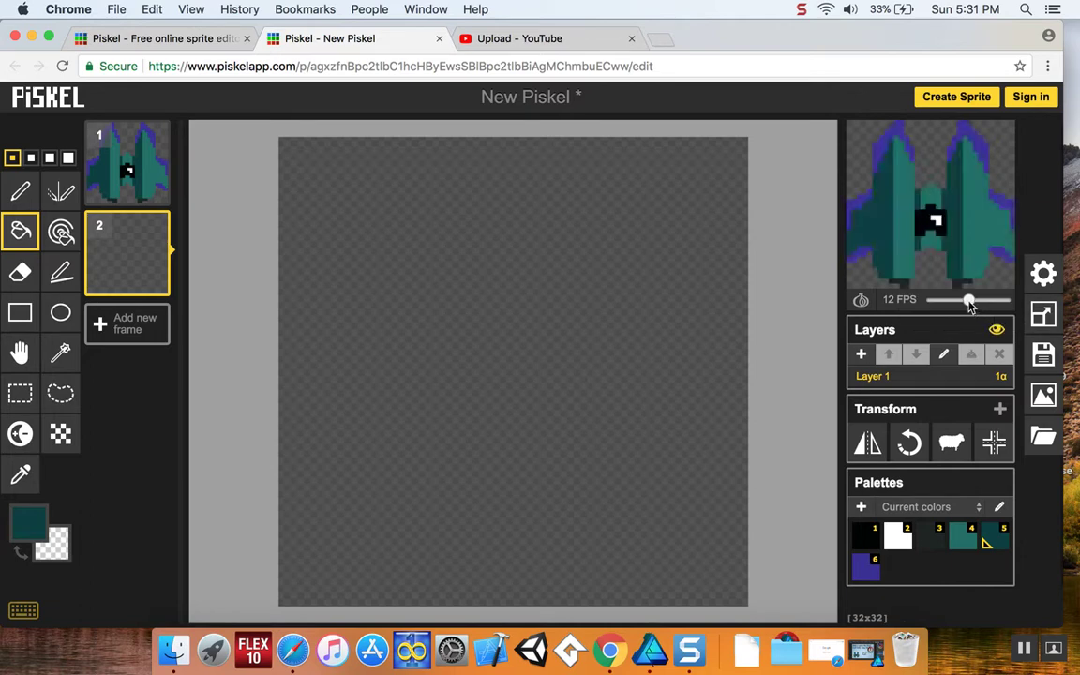
{"action": "left_click_drag", "start_coordinate": [968, 300], "coordinate": [917, 307]}
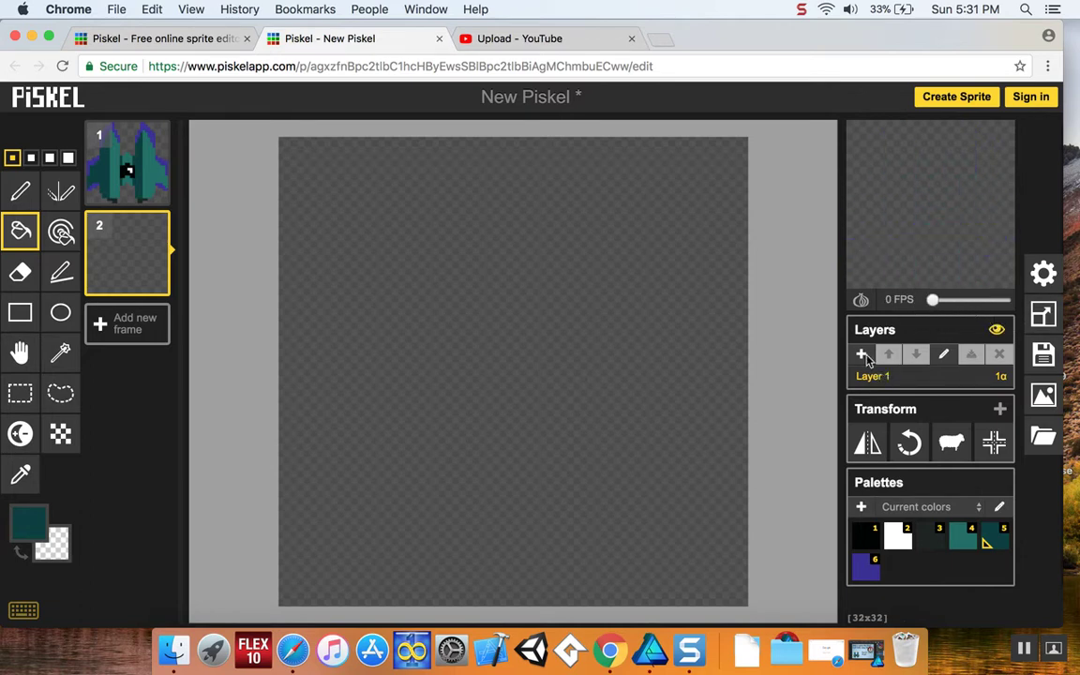
{"action": "left_click", "coordinate": [59, 319]}
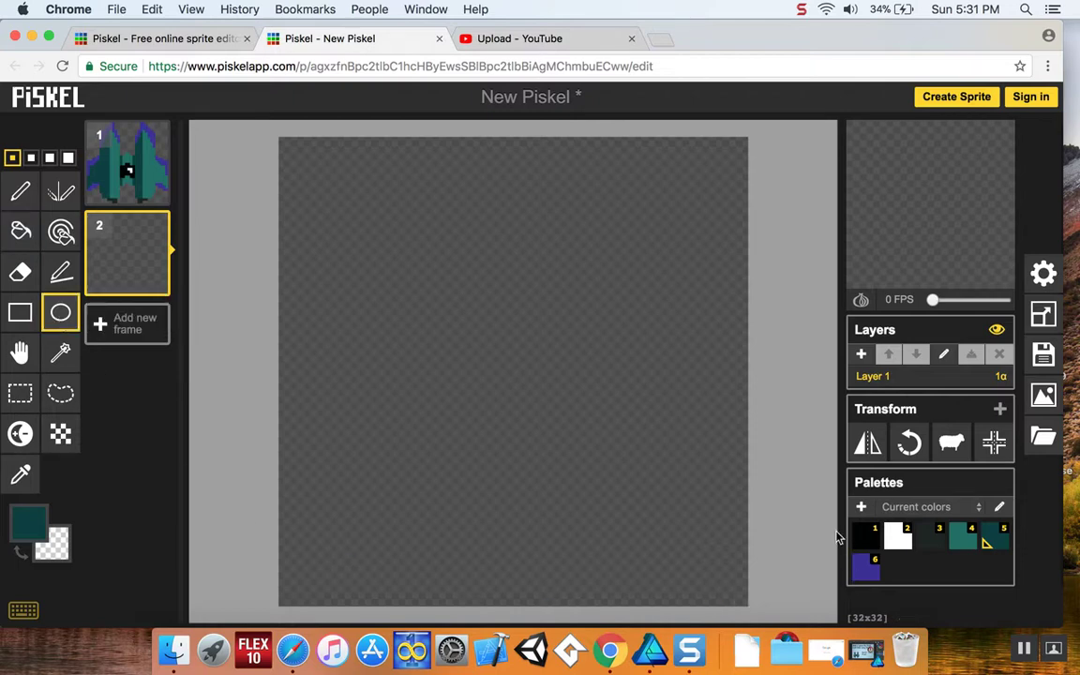
{"action": "left_click", "coordinate": [867, 540]}
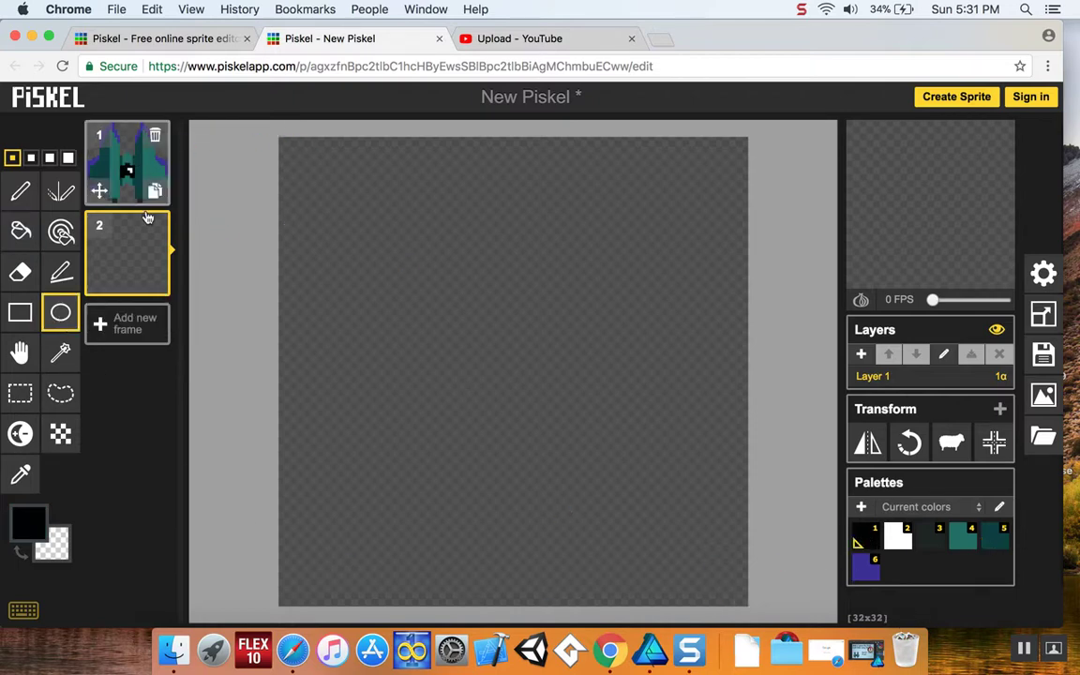
{"action": "left_click_drag", "start_coordinate": [291, 142], "coordinate": [749, 590]}
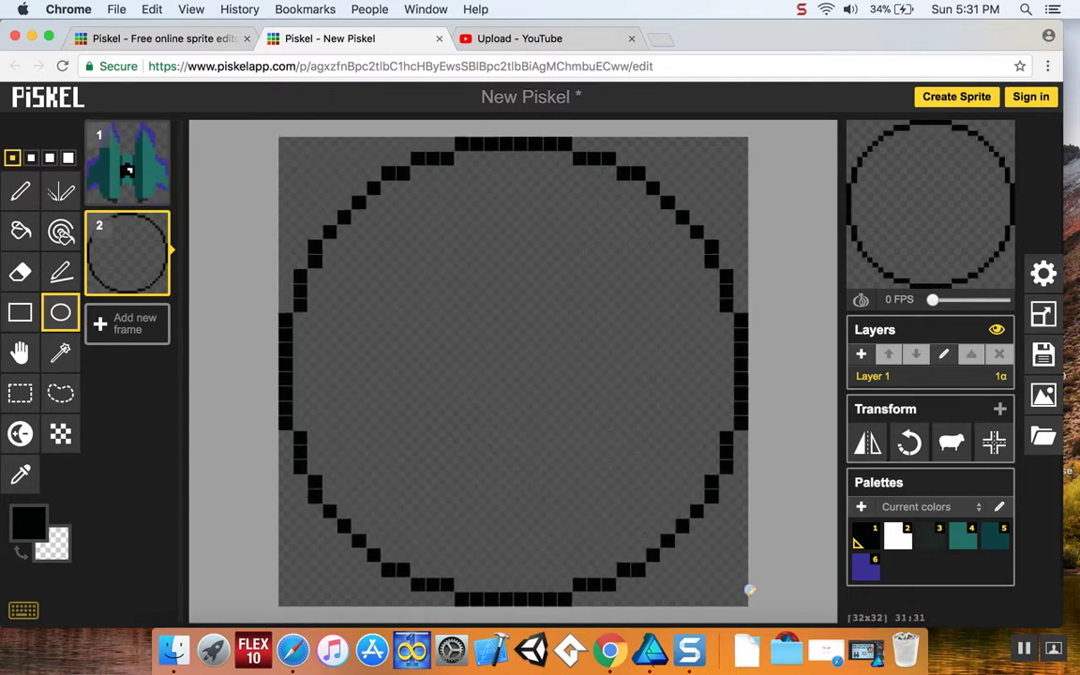
Fill the circle solid black and erase mirrored notches along its bottom edge.
{"action": "left_click", "coordinate": [21, 231]}
{"action": "left_click", "coordinate": [487, 403]}
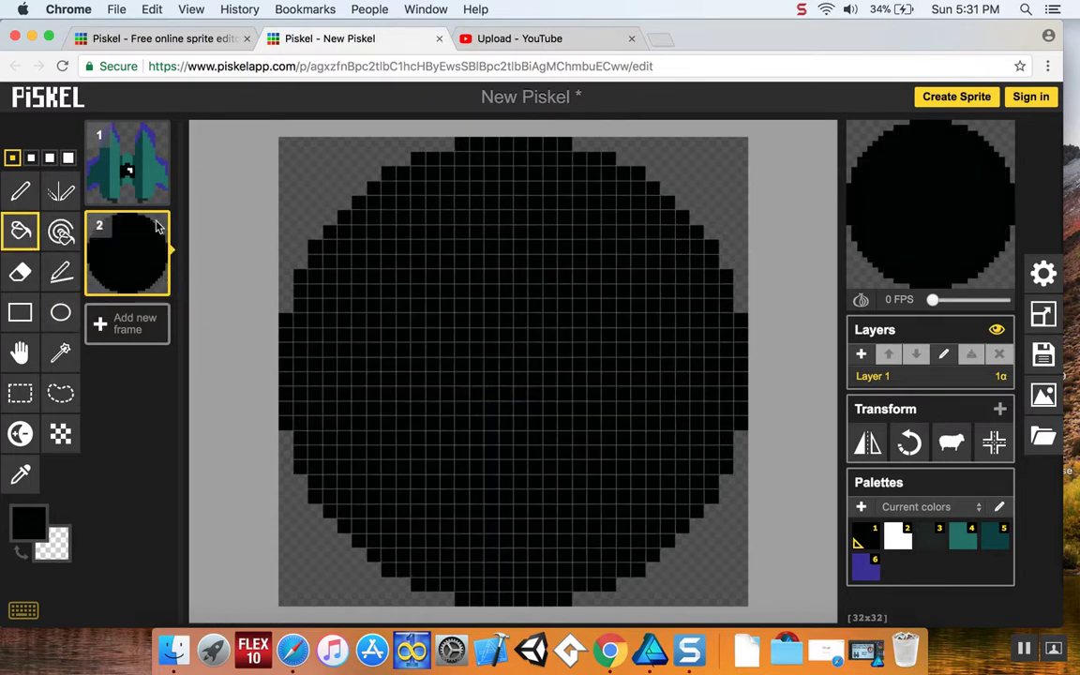
{"action": "left_click", "coordinate": [60, 192]}
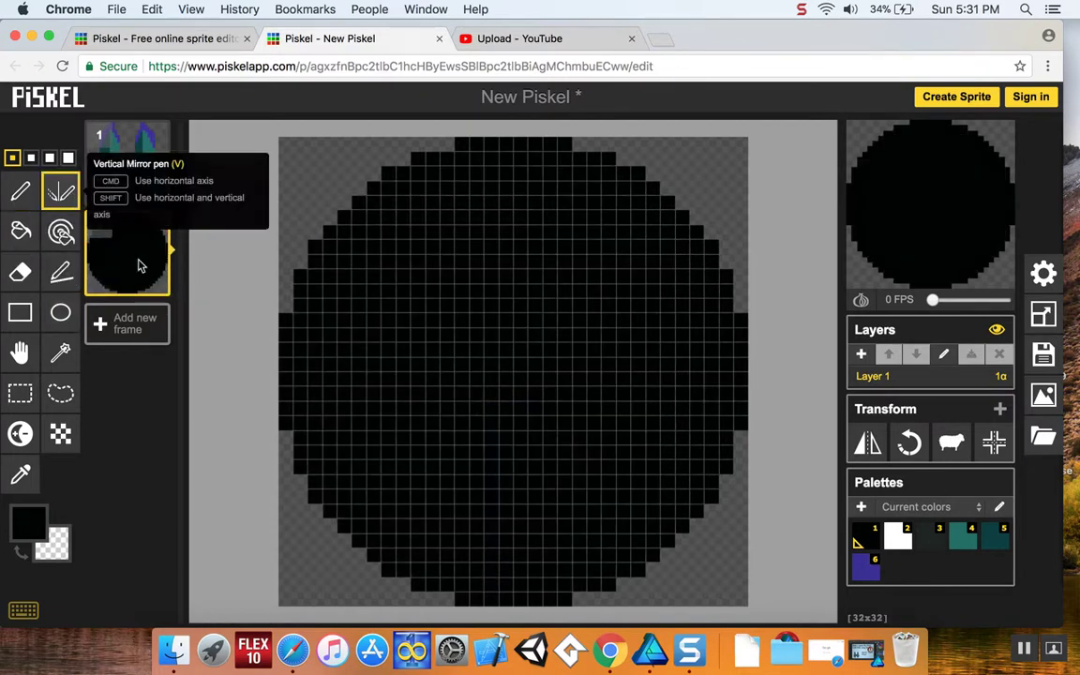
{"action": "right_click", "coordinate": [505, 598]}
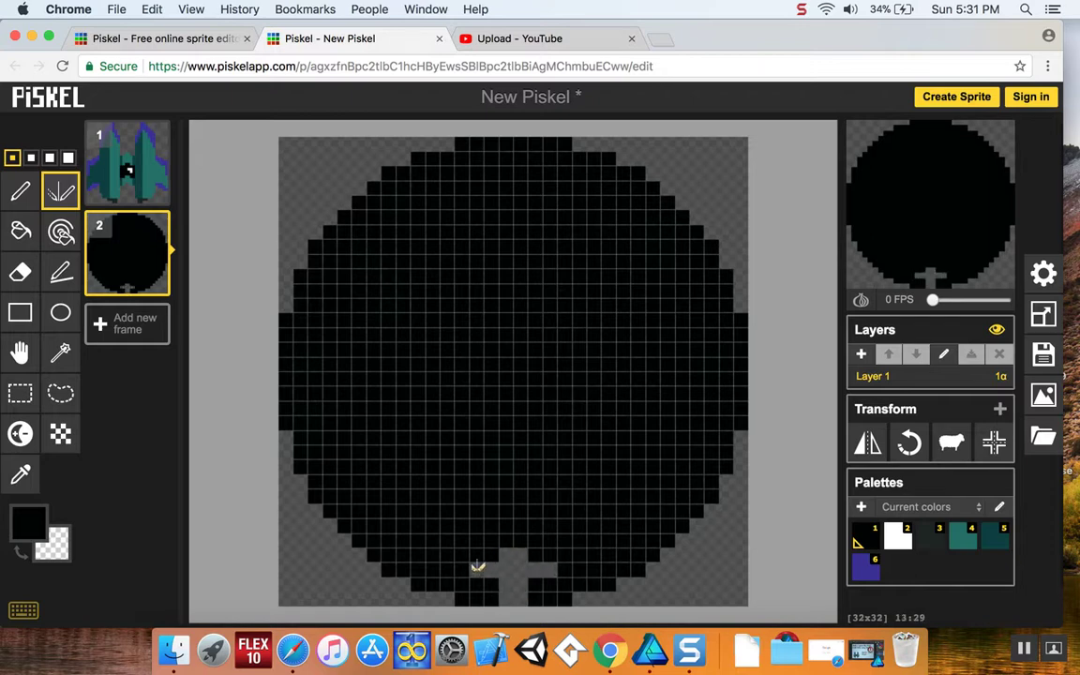
{"action": "right_click", "coordinate": [482, 553]}
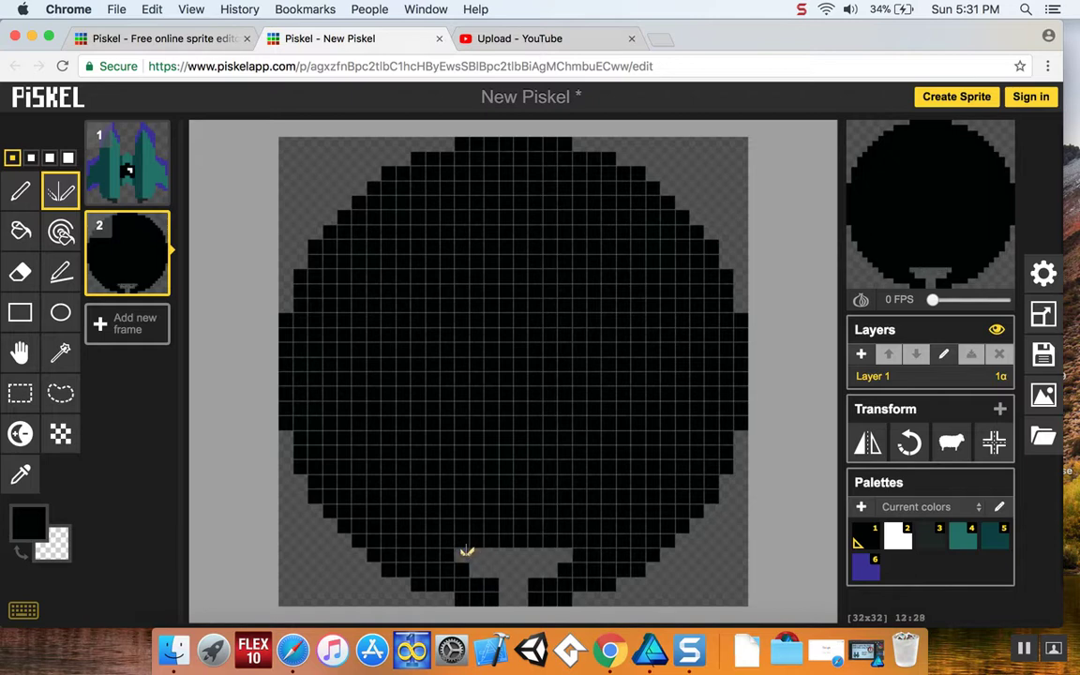
{"action": "right_click", "coordinate": [448, 553]}
{"action": "right_click", "coordinate": [430, 538]}
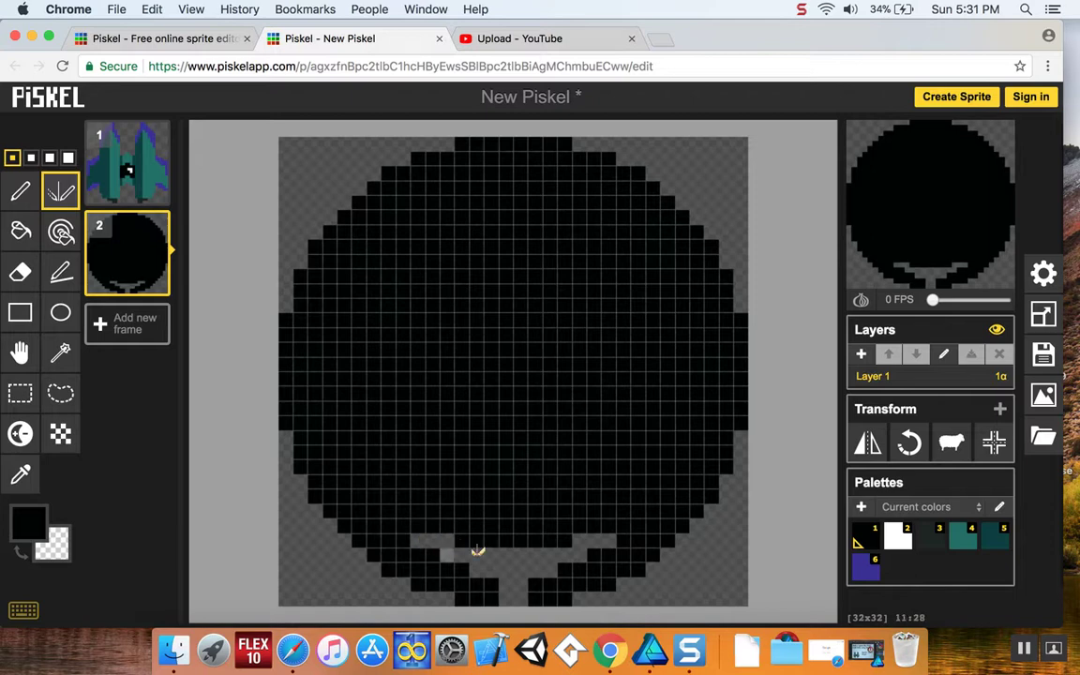
{"action": "right_click", "coordinate": [391, 497]}
Carve mirrored transparent columns inside the black shape so the central stem separates from the ring.
{"action": "left_click_drag", "start_coordinate": [405, 488], "coordinate": [400, 403]}
{"action": "mouse_move", "coordinate": [391, 487]}
{"action": "left_mouse_down"}
{"action": "mouse_move", "coordinate": [390, 401]}
{"action": "mouse_move", "coordinate": [376, 456]}
{"action": "mouse_move", "coordinate": [378, 465]}
{"action": "mouse_move", "coordinate": [378, 382]}
{"action": "mouse_move", "coordinate": [442, 480]}
{"action": "mouse_move", "coordinate": [362, 356]}
{"action": "mouse_move", "coordinate": [362, 314]}
{"action": "mouse_move", "coordinate": [383, 315]}
{"action": "mouse_move", "coordinate": [381, 259]}
{"action": "mouse_move", "coordinate": [383, 378]}
{"action": "mouse_move", "coordinate": [381, 278]}
{"action": "left_mouse_up"}
{"action": "right_click", "coordinate": [376, 395]}
{"action": "key", "text": "ctrl+z"}
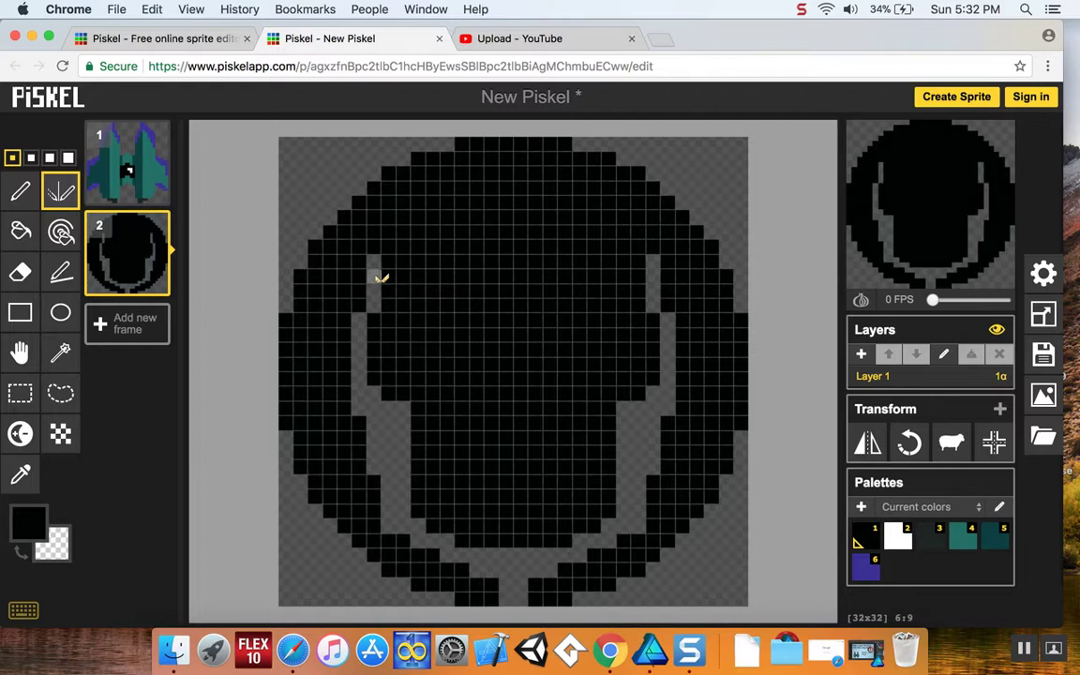
{"action": "key", "text": "ctrl+z"}
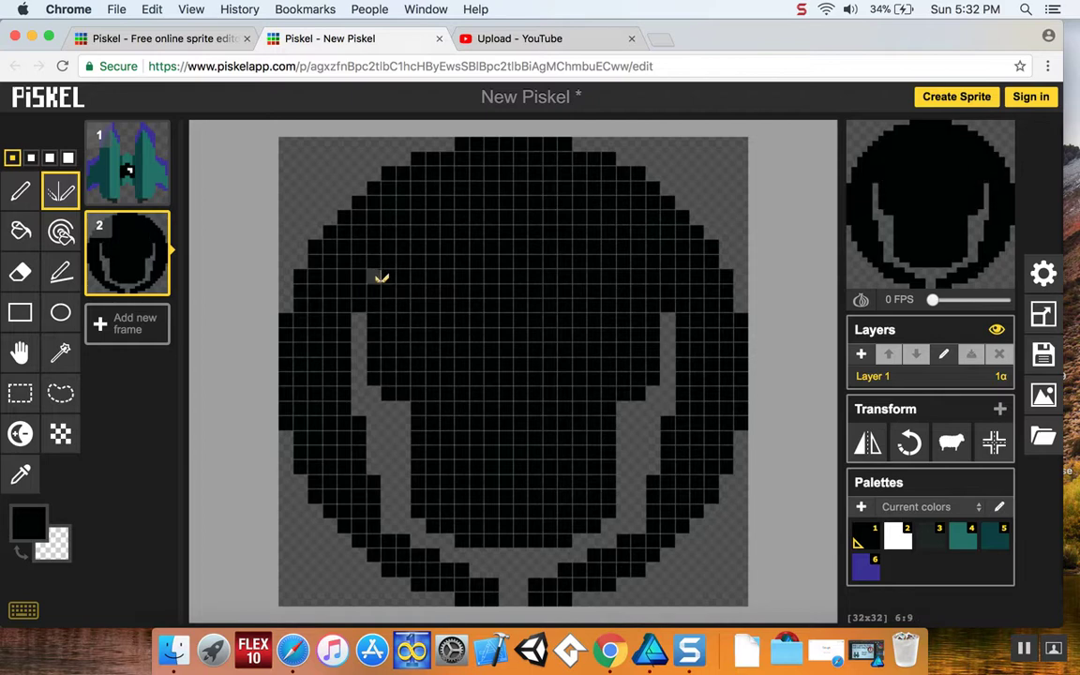
{"action": "left_click_drag", "start_coordinate": [382, 278], "coordinate": [376, 373]}
{"action": "mouse_move", "coordinate": [386, 286]}
{"action": "left_mouse_down"}
{"action": "mouse_move", "coordinate": [429, 284]}
{"action": "mouse_move", "coordinate": [405, 272]}
{"action": "mouse_move", "coordinate": [435, 276]}
{"action": "mouse_move", "coordinate": [417, 258]}
{"action": "mouse_move", "coordinate": [443, 257]}
{"action": "mouse_move", "coordinate": [450, 355]}
{"action": "mouse_move", "coordinate": [444, 278]}
{"action": "mouse_move", "coordinate": [446, 295]}
{"action": "mouse_move", "coordinate": [395, 301]}
{"action": "mouse_move", "coordinate": [399, 388]}
{"action": "mouse_move", "coordinate": [411, 296]}
{"action": "mouse_move", "coordinate": [406, 394]}
{"action": "mouse_move", "coordinate": [434, 306]}
{"action": "mouse_move", "coordinate": [431, 429]}
{"action": "left_mouse_up"}
{"action": "left_click_drag", "start_coordinate": [422, 306], "coordinate": [424, 449]}
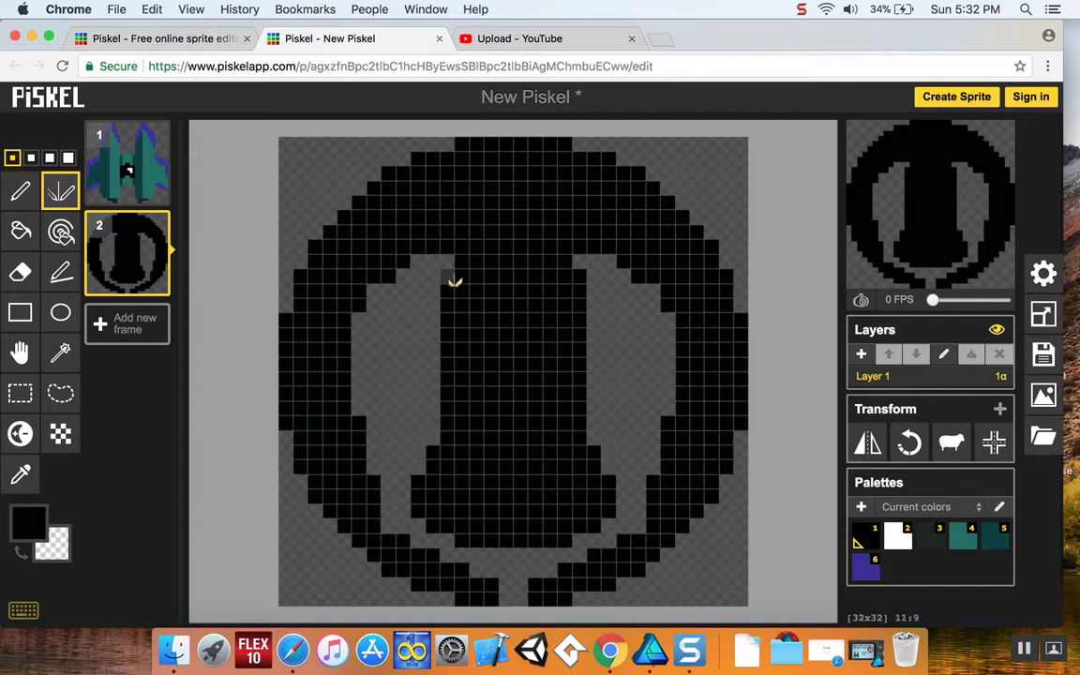
{"action": "left_click_drag", "start_coordinate": [455, 281], "coordinate": [453, 402]}
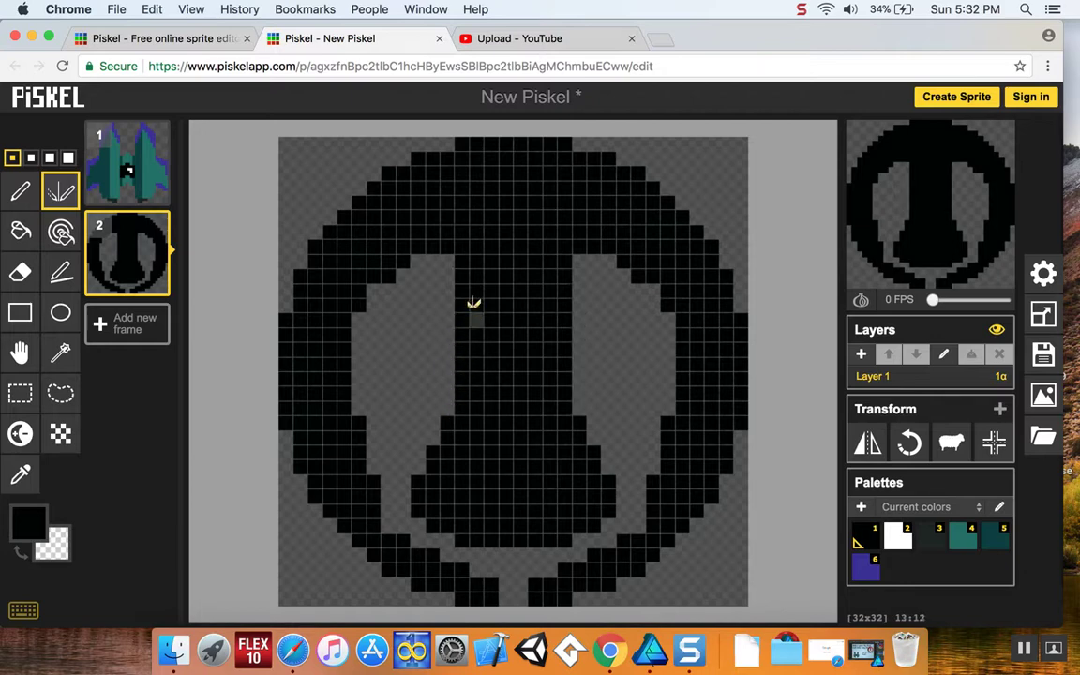
{"action": "left_click_drag", "start_coordinate": [470, 301], "coordinate": [464, 380]}
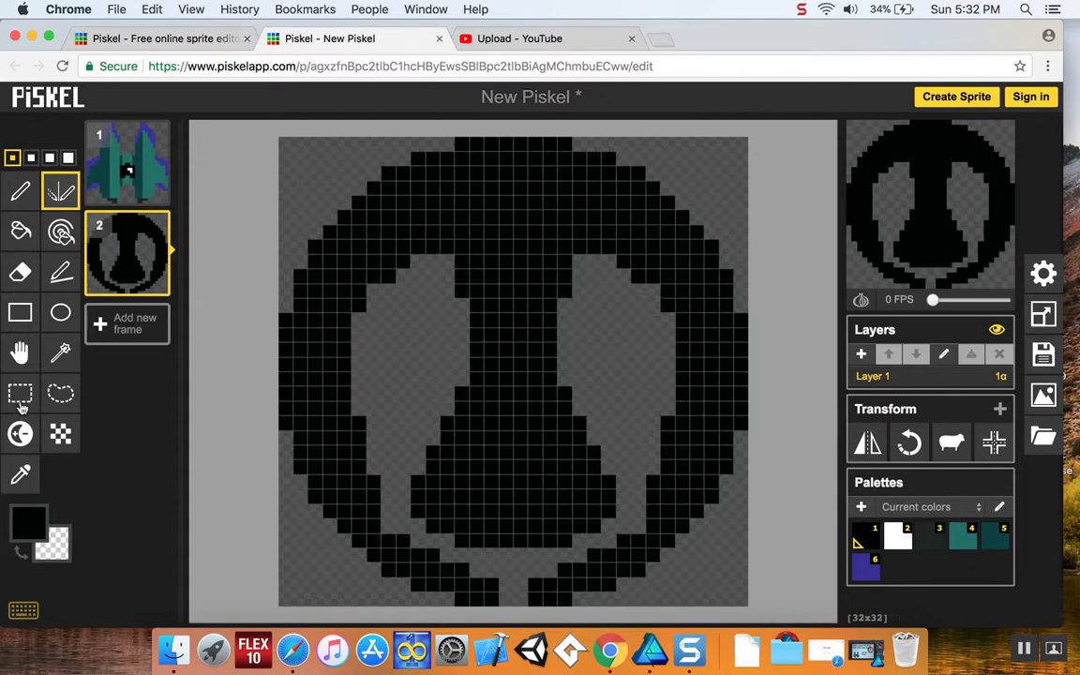
Bucket-fill the black ring-and-stem shape with dark red #801515.
{"action": "left_click", "coordinate": [29, 521]}
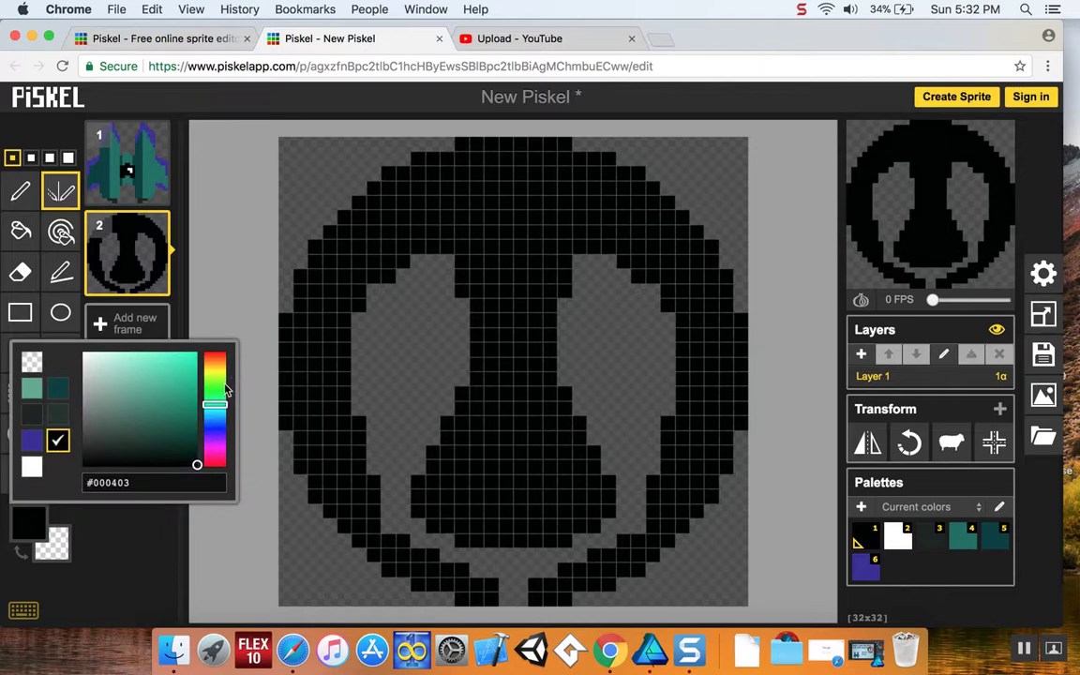
{"action": "left_click_drag", "start_coordinate": [221, 361], "coordinate": [222, 354]}
{"action": "left_click_drag", "start_coordinate": [176, 394], "coordinate": [178, 413]}
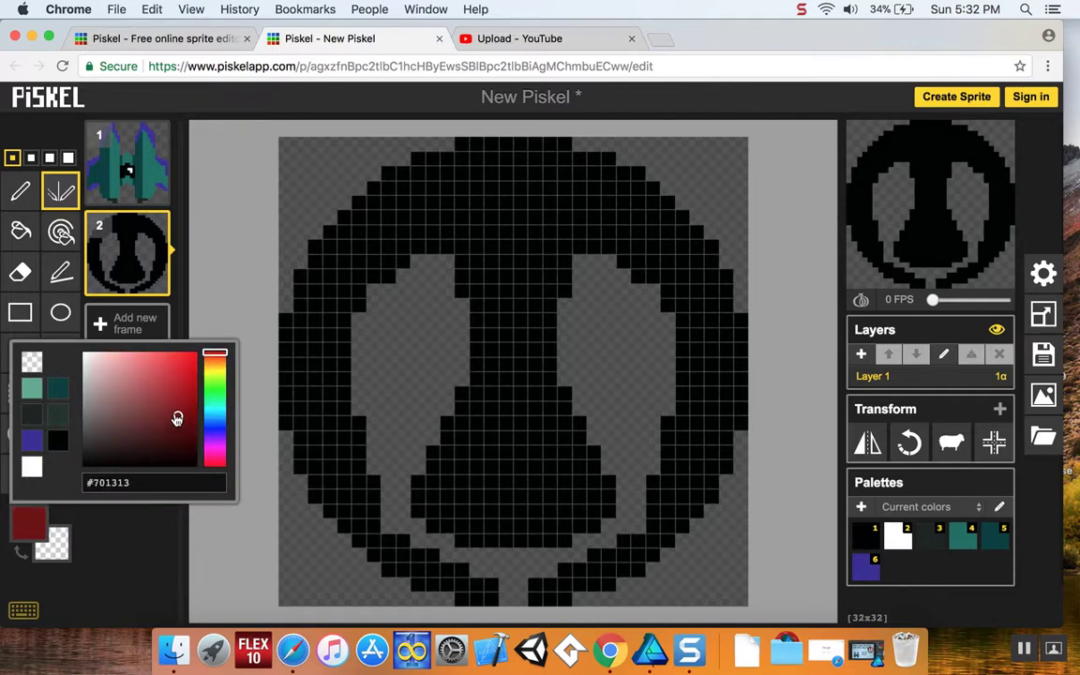
{"action": "left_click", "coordinate": [20, 230]}
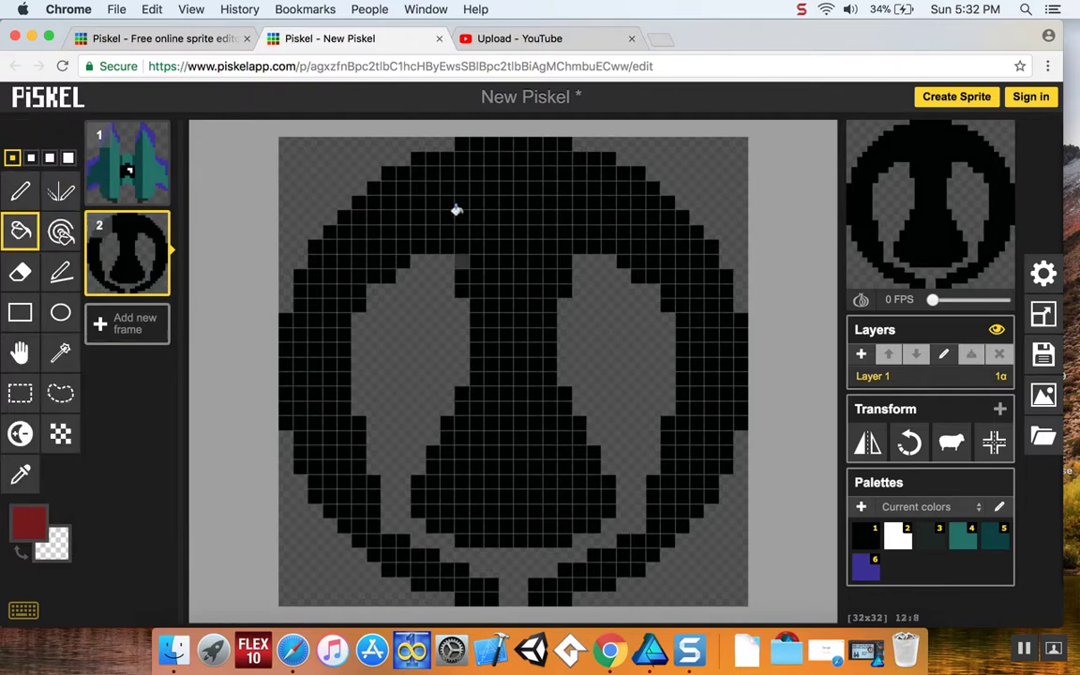
{"action": "left_click", "coordinate": [413, 192]}
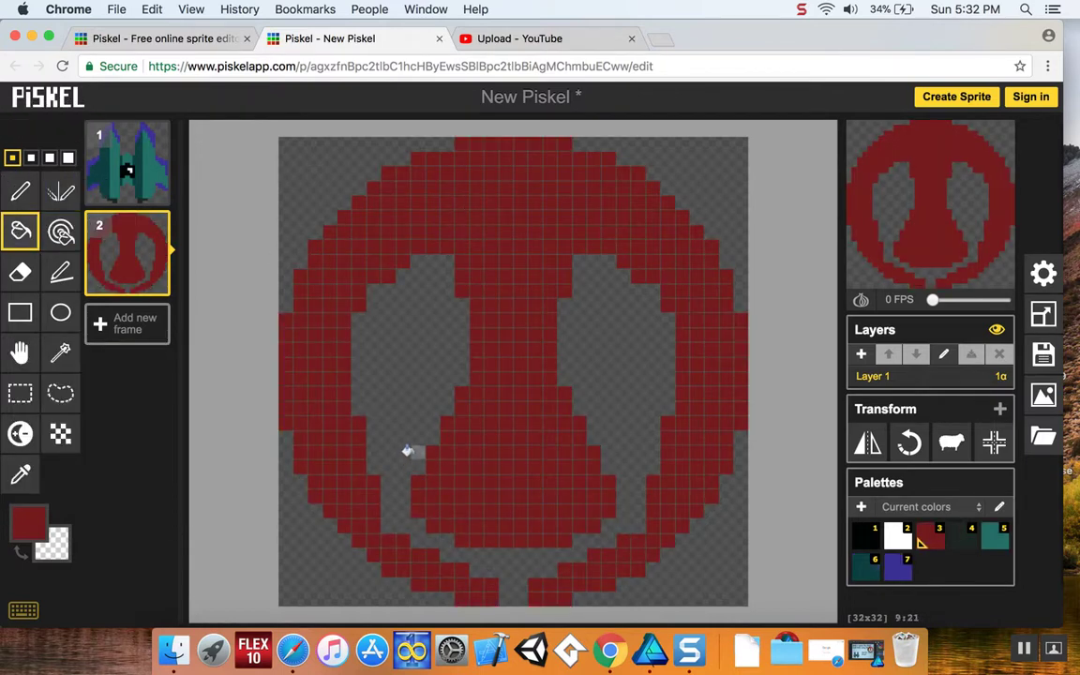
{"action": "left_click", "coordinate": [894, 536]}
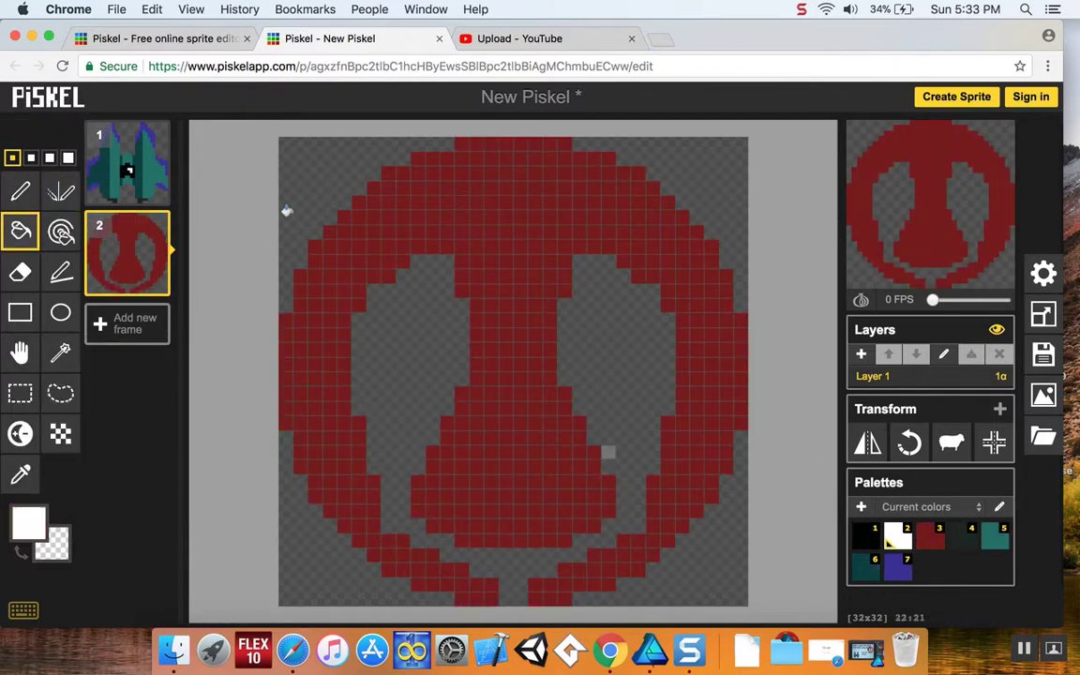
Mirror-draw a white ring in the ship's bell-shaped base and fill its inside solid white.
{"action": "left_click", "coordinate": [60, 191]}
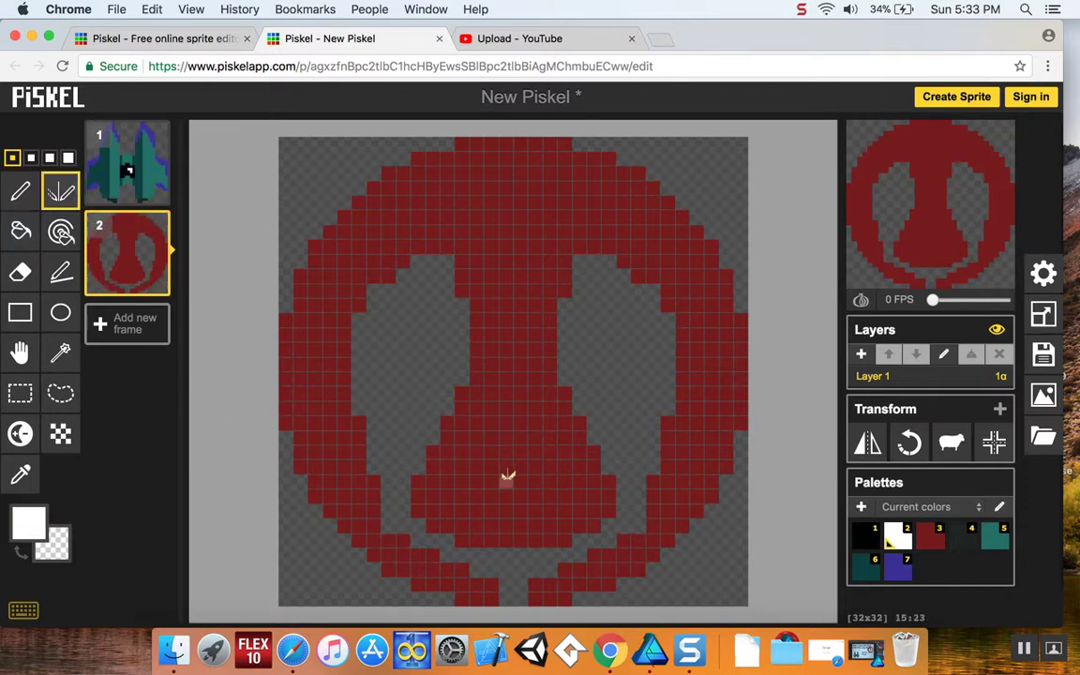
{"action": "left_click", "coordinate": [481, 434]}
{"action": "left_click", "coordinate": [491, 437]}
{"action": "left_click", "coordinate": [507, 421]}
{"action": "left_click", "coordinate": [477, 451]}
{"action": "left_click", "coordinate": [463, 467]}
{"action": "left_click", "coordinate": [462, 481]}
{"action": "left_click", "coordinate": [477, 496]}
{"action": "left_click", "coordinate": [478, 510]}
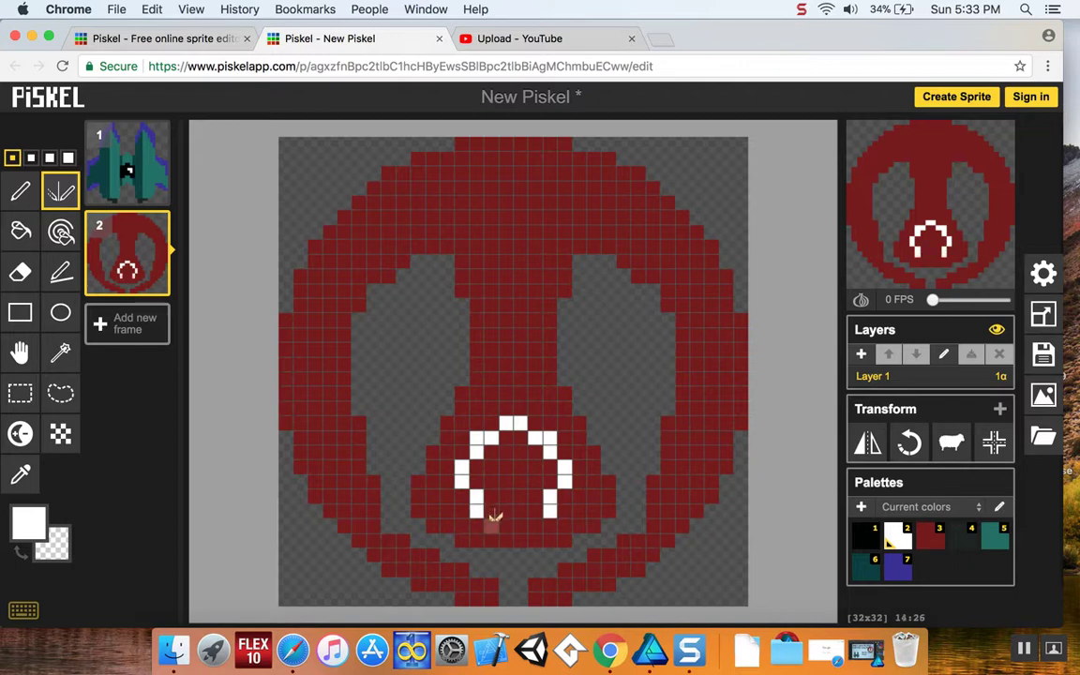
{"action": "left_click_drag", "start_coordinate": [495, 517], "coordinate": [507, 516]}
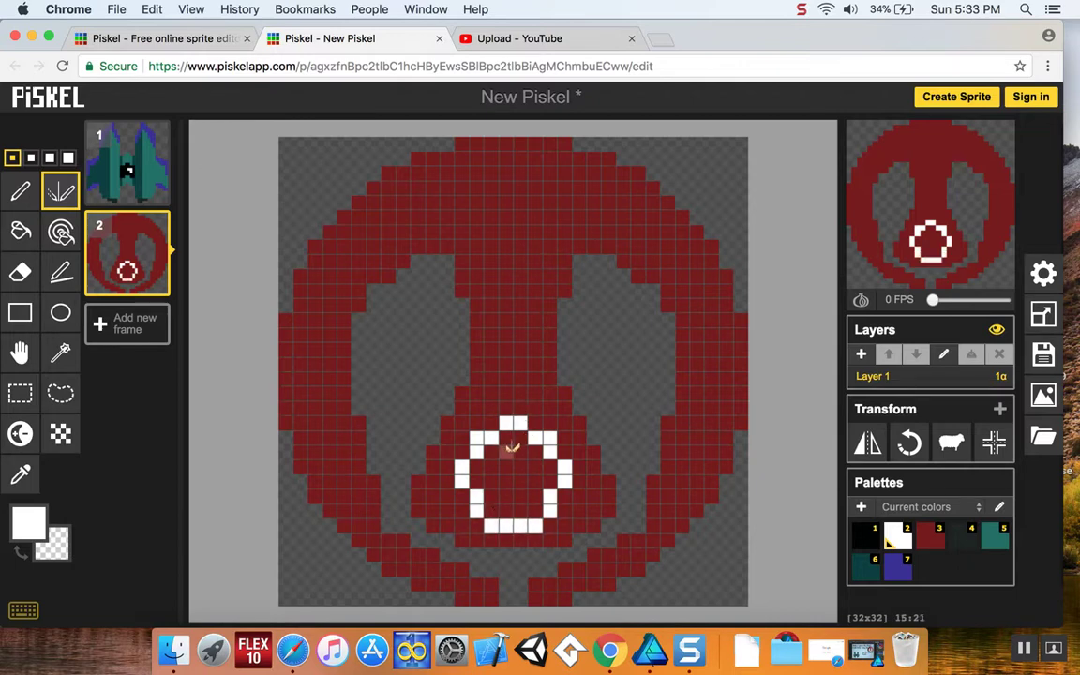
{"action": "left_click", "coordinate": [21, 231]}
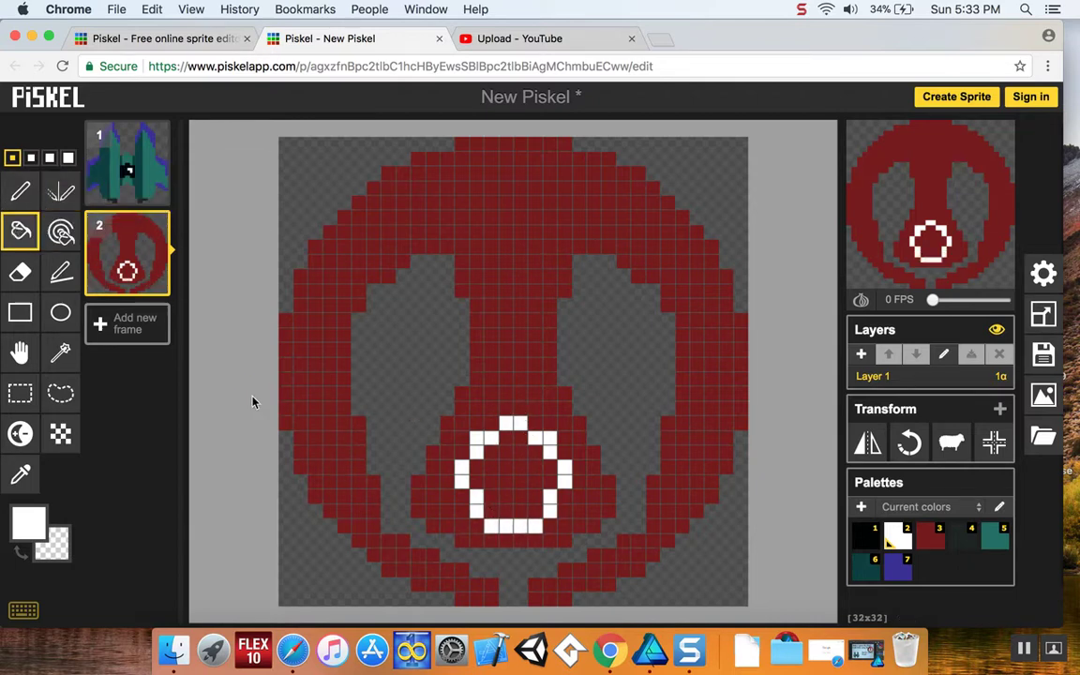
{"action": "left_click", "coordinate": [516, 466]}
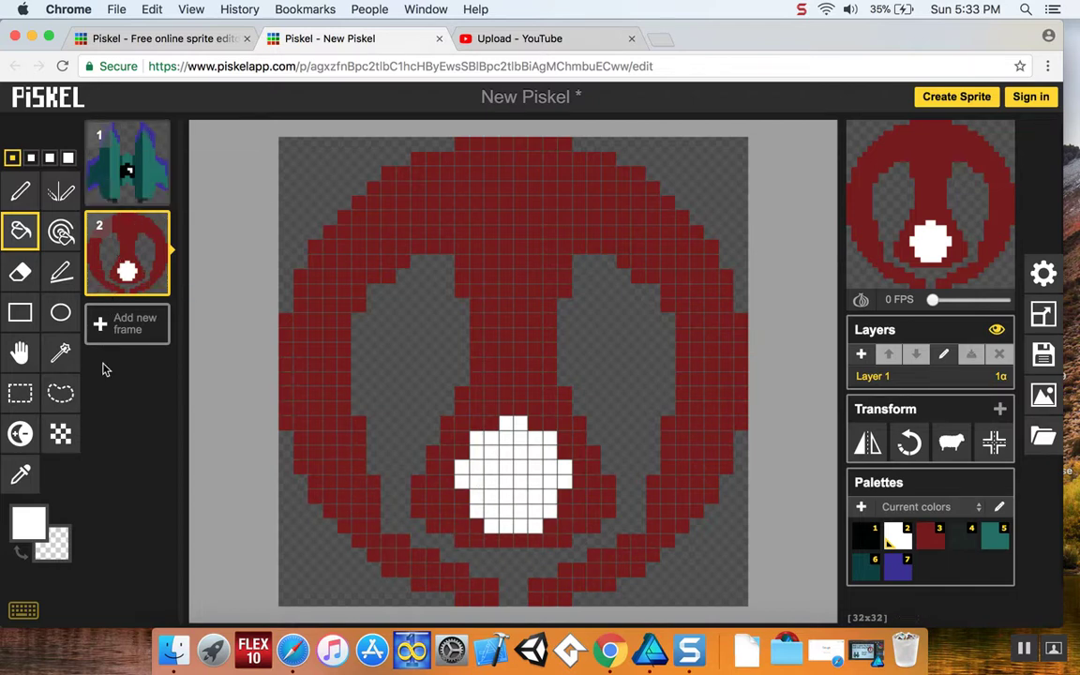
Choose an orange around #ae640f and mirror-paint trim along the ship's bottom rows.
{"action": "left_click", "coordinate": [29, 521]}
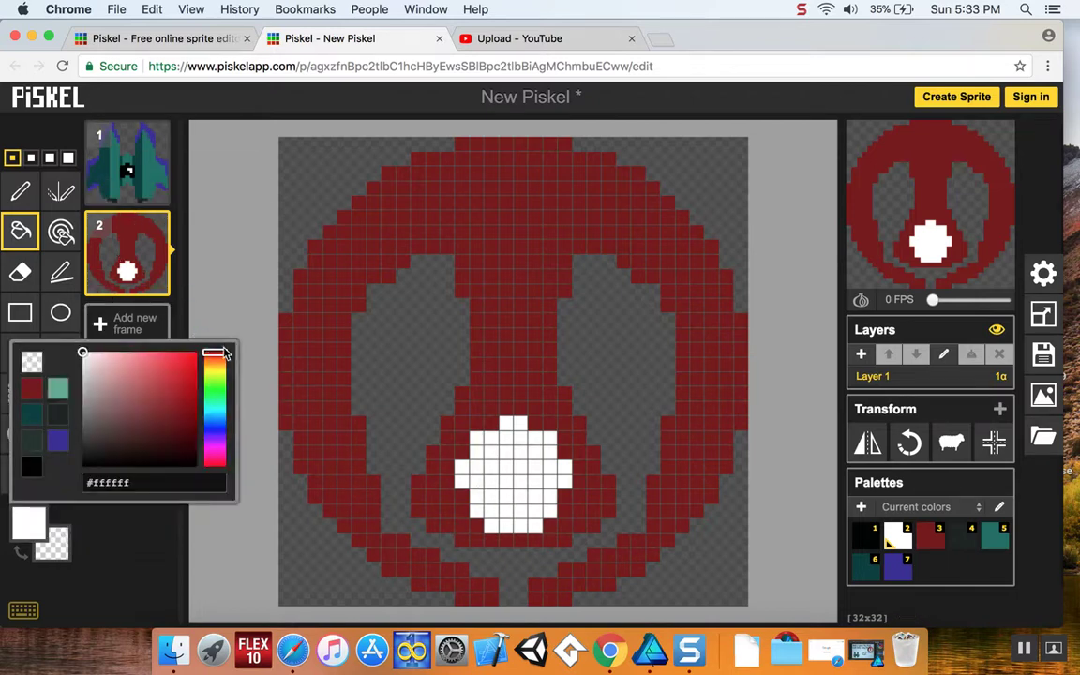
{"action": "left_click", "coordinate": [223, 366]}
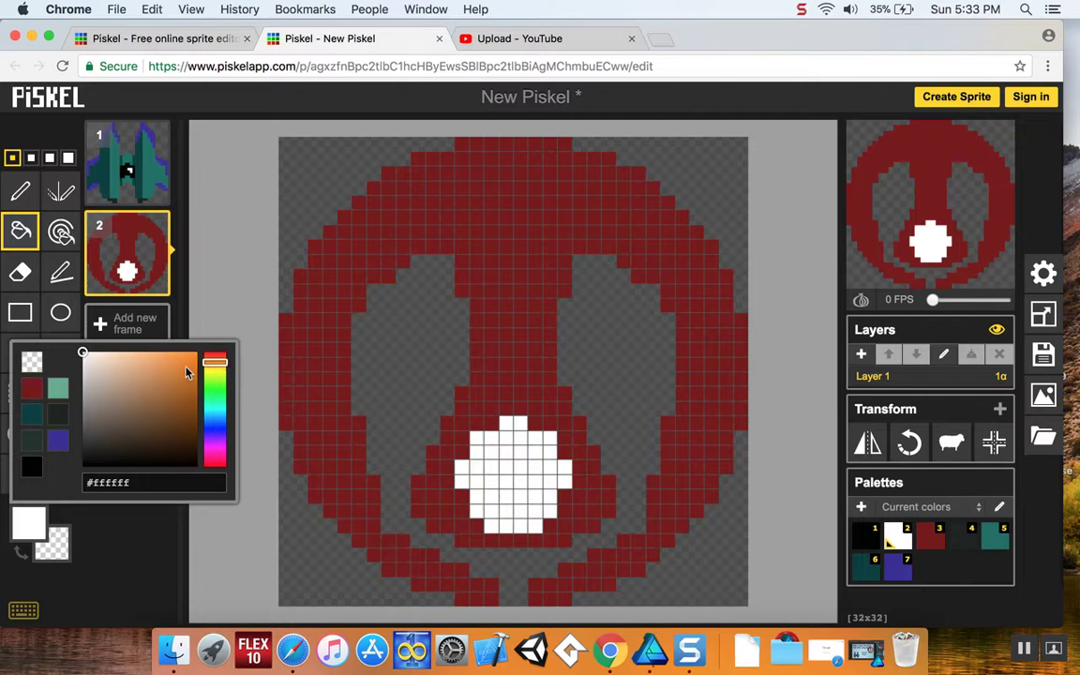
{"action": "left_click", "coordinate": [185, 374]}
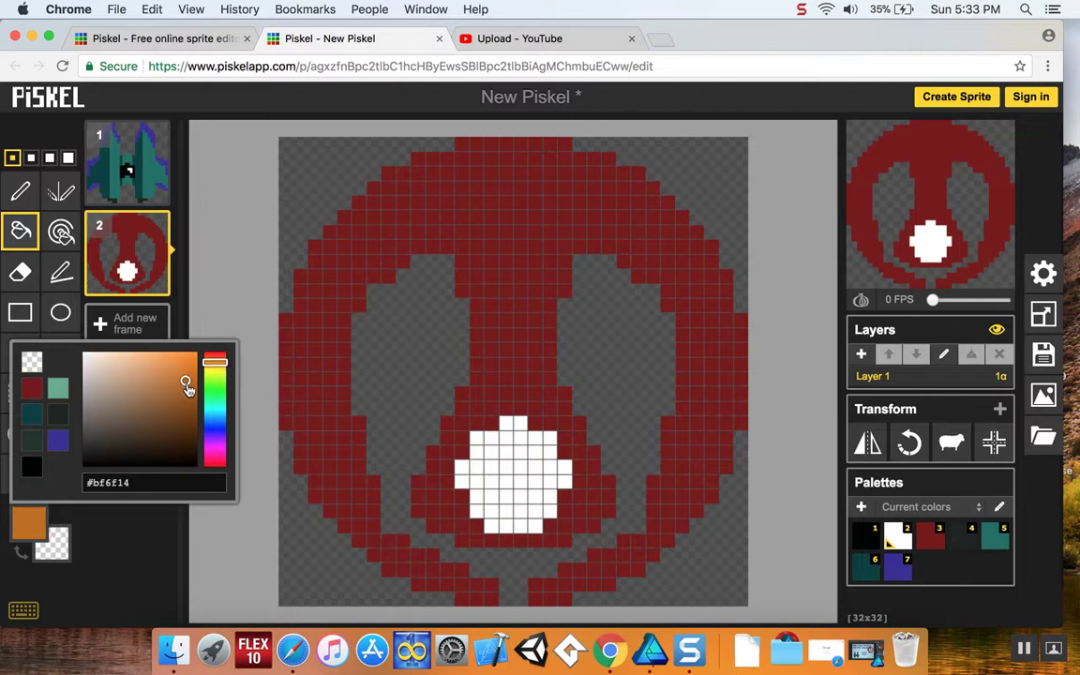
{"action": "left_click_drag", "start_coordinate": [187, 389], "coordinate": [189, 392]}
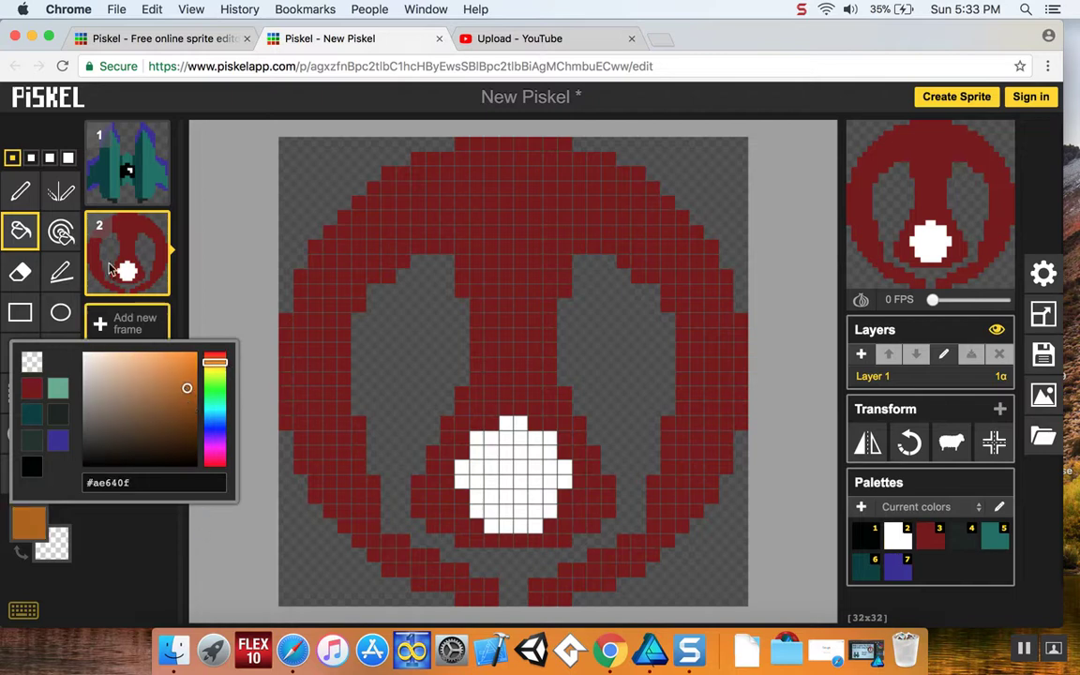
{"action": "left_click", "coordinate": [61, 191]}
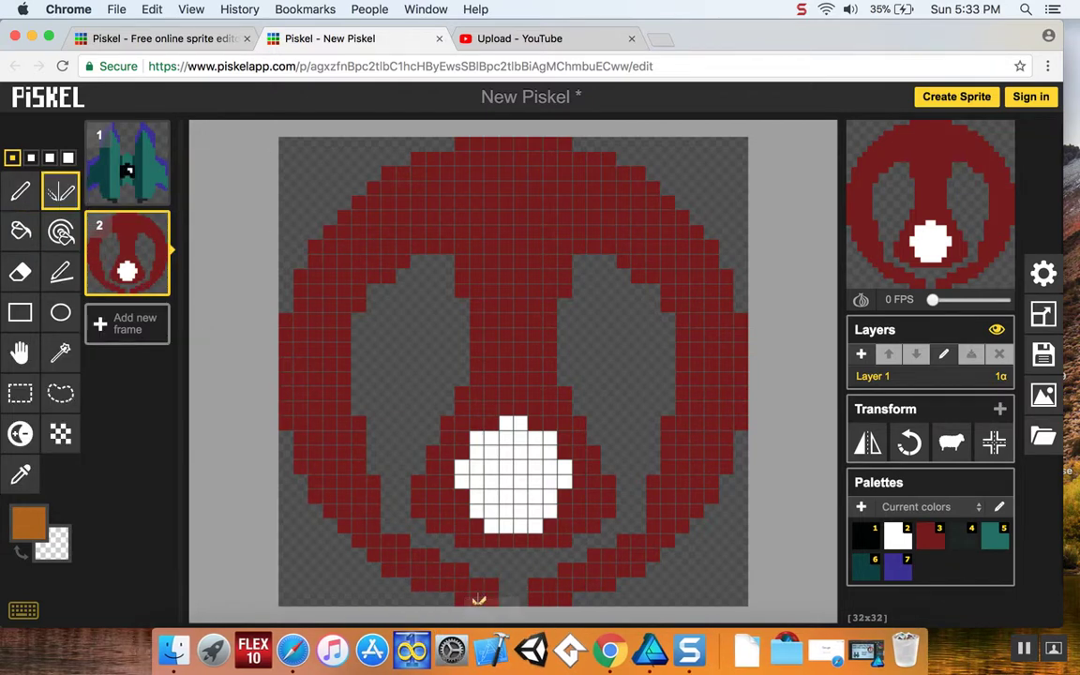
{"action": "mouse_move", "coordinate": [493, 582]}
{"action": "left_mouse_down"}
{"action": "mouse_move", "coordinate": [474, 591]}
{"action": "mouse_move", "coordinate": [464, 569]}
{"action": "mouse_move", "coordinate": [424, 579]}
{"action": "mouse_move", "coordinate": [444, 564]}
{"action": "mouse_move", "coordinate": [430, 562]}
{"action": "mouse_move", "coordinate": [387, 569]}
{"action": "mouse_move", "coordinate": [418, 552]}
{"action": "mouse_move", "coordinate": [413, 542]}
{"action": "mouse_move", "coordinate": [396, 549]}
{"action": "left_mouse_up"}
Add mirrored orange pixels around and beside the left foot of the base.
{"action": "left_click", "coordinate": [379, 549]}
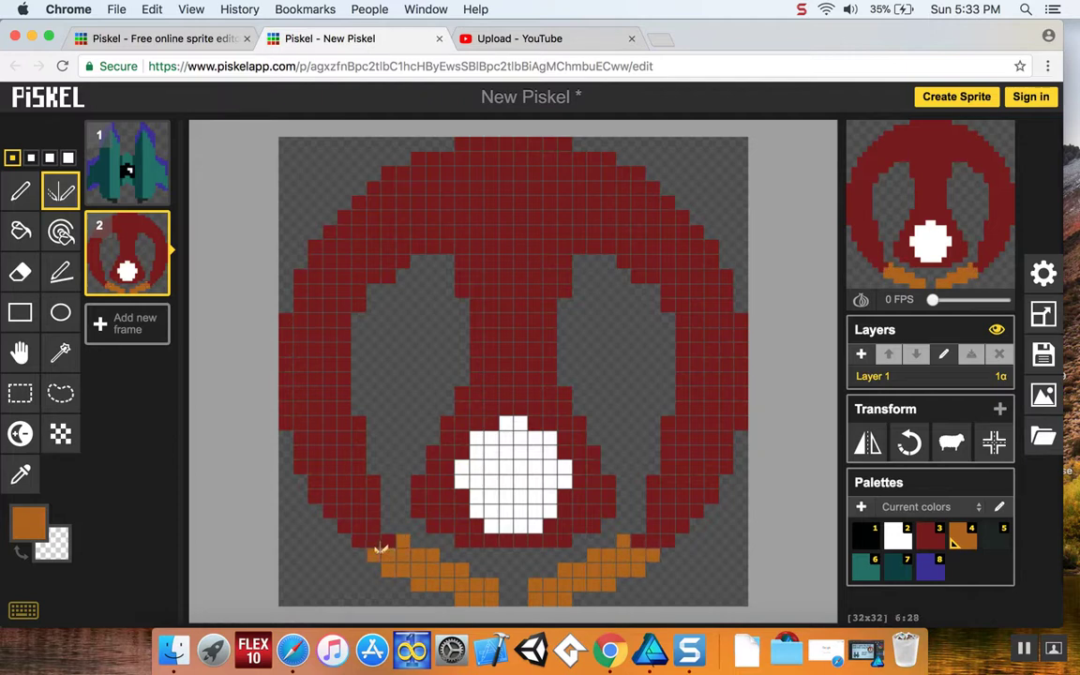
{"action": "left_click", "coordinate": [379, 525]}
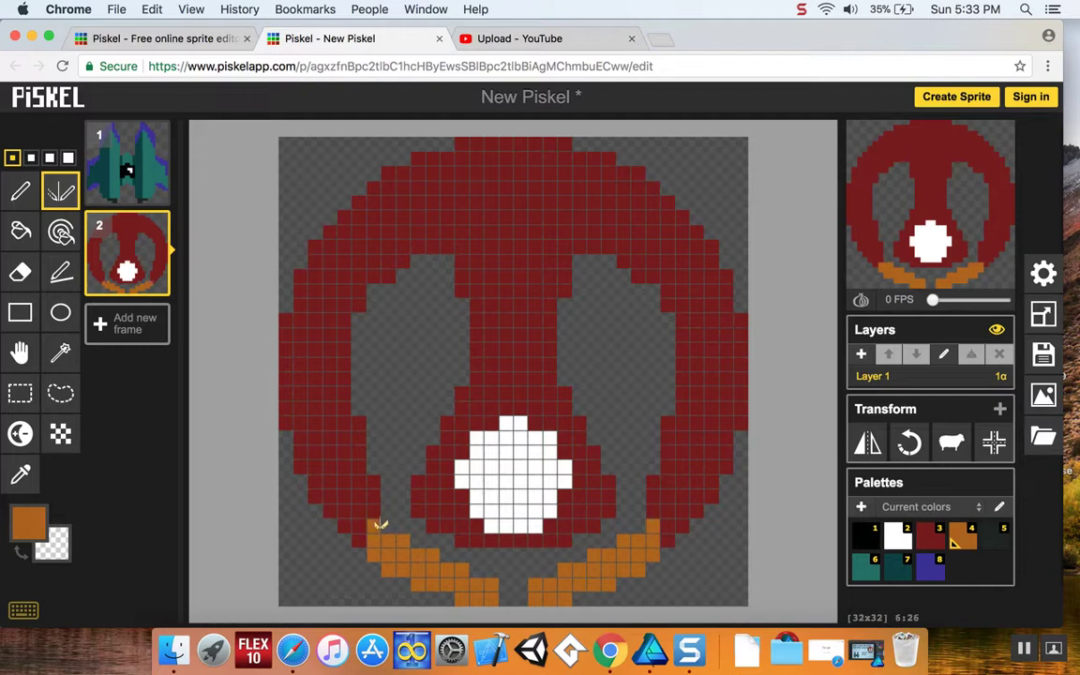
{"action": "left_click", "coordinate": [360, 526]}
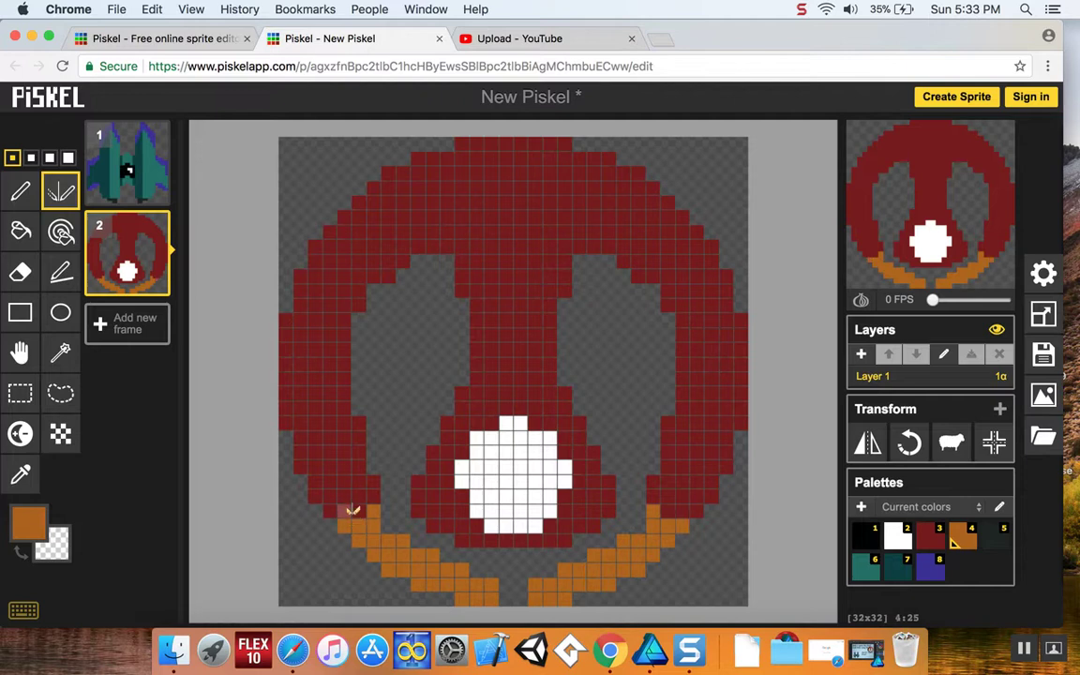
{"action": "left_click", "coordinate": [336, 510]}
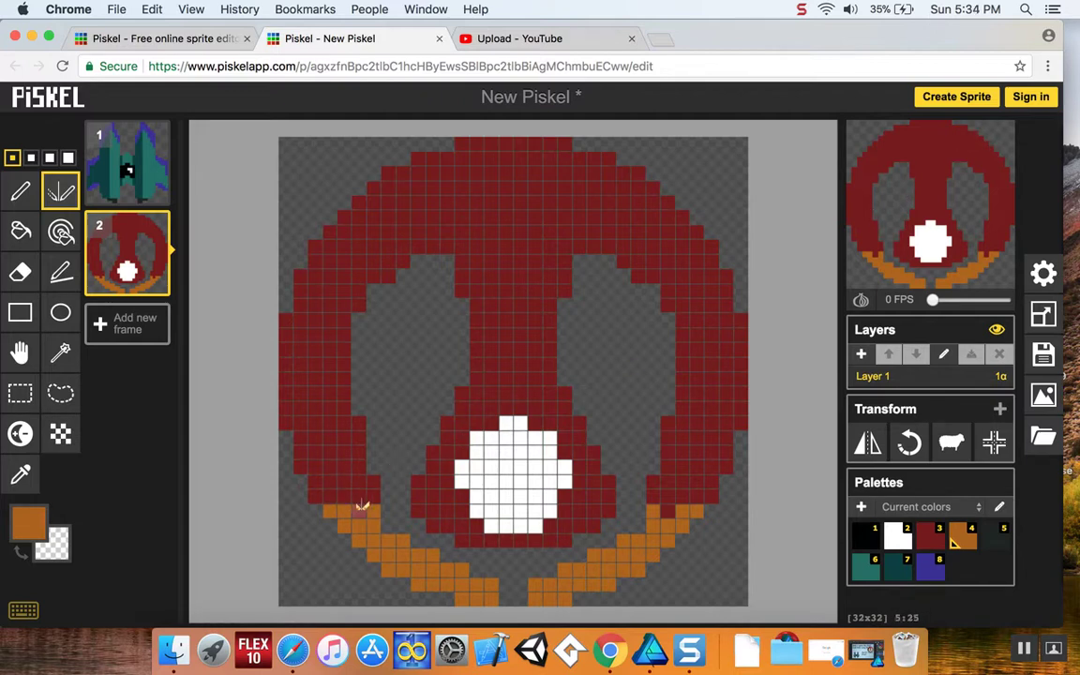
{"action": "left_click", "coordinate": [374, 482]}
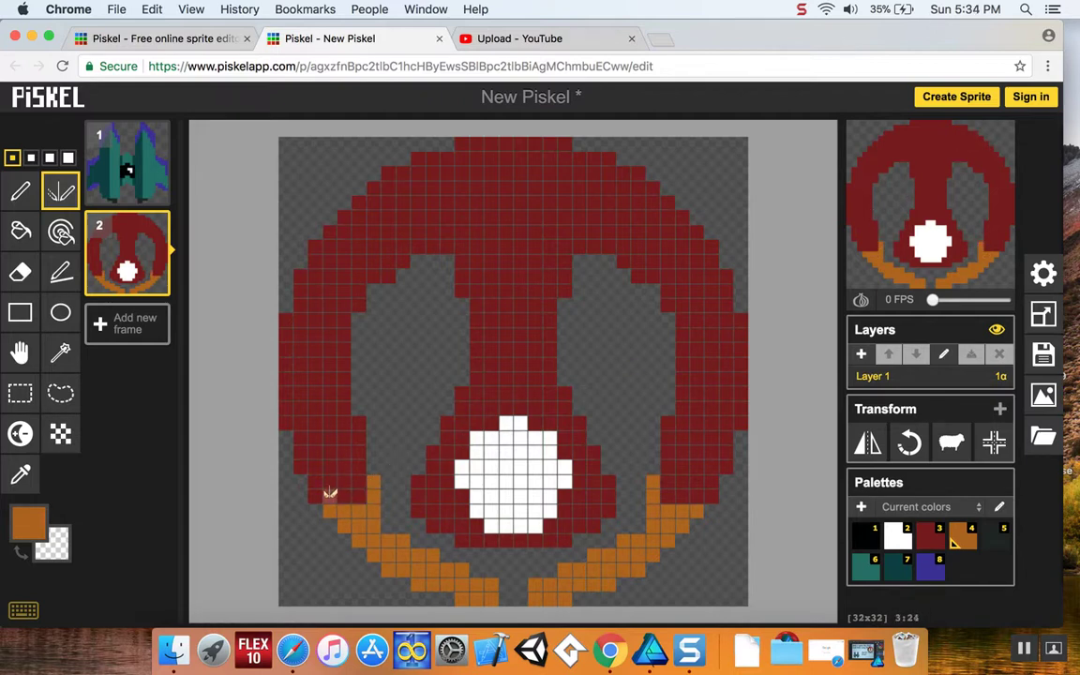
{"action": "left_click_drag", "start_coordinate": [330, 493], "coordinate": [316, 495]}
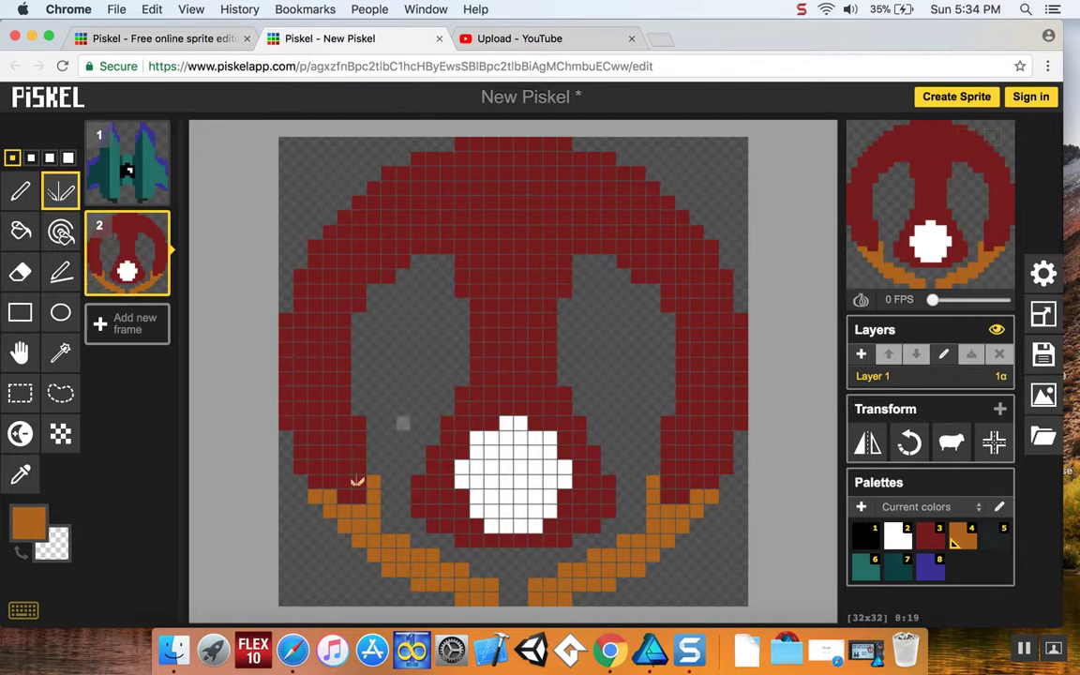
Run the orange edge up both outer sides of the ring, then select dark red.
{"action": "left_click", "coordinate": [304, 445]}
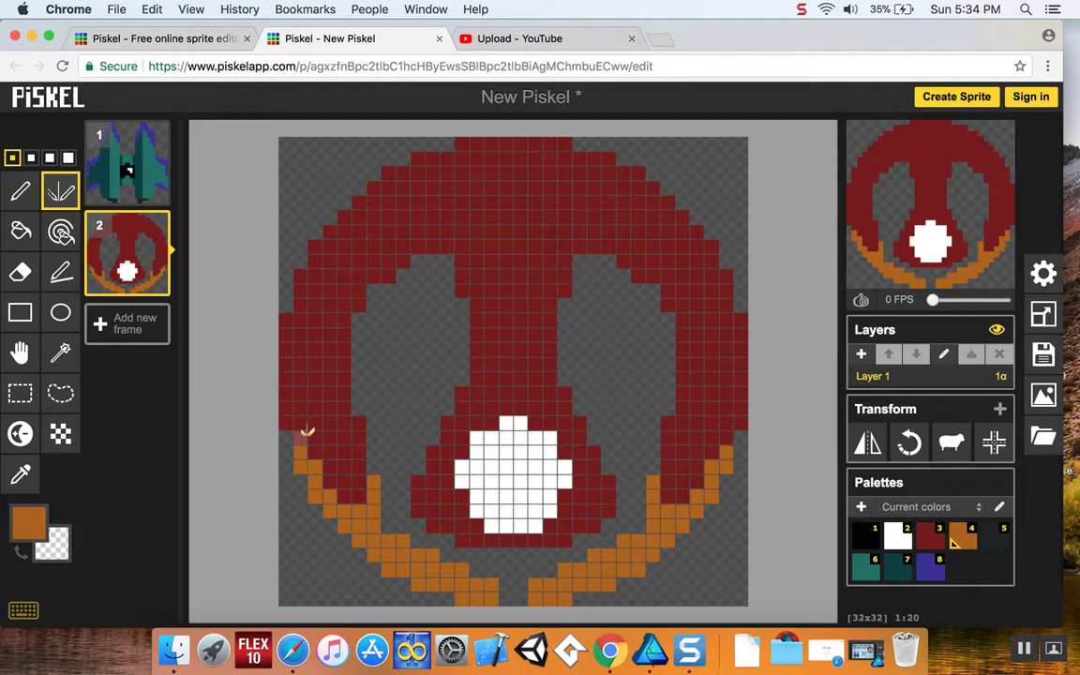
{"action": "left_click", "coordinate": [287, 423]}
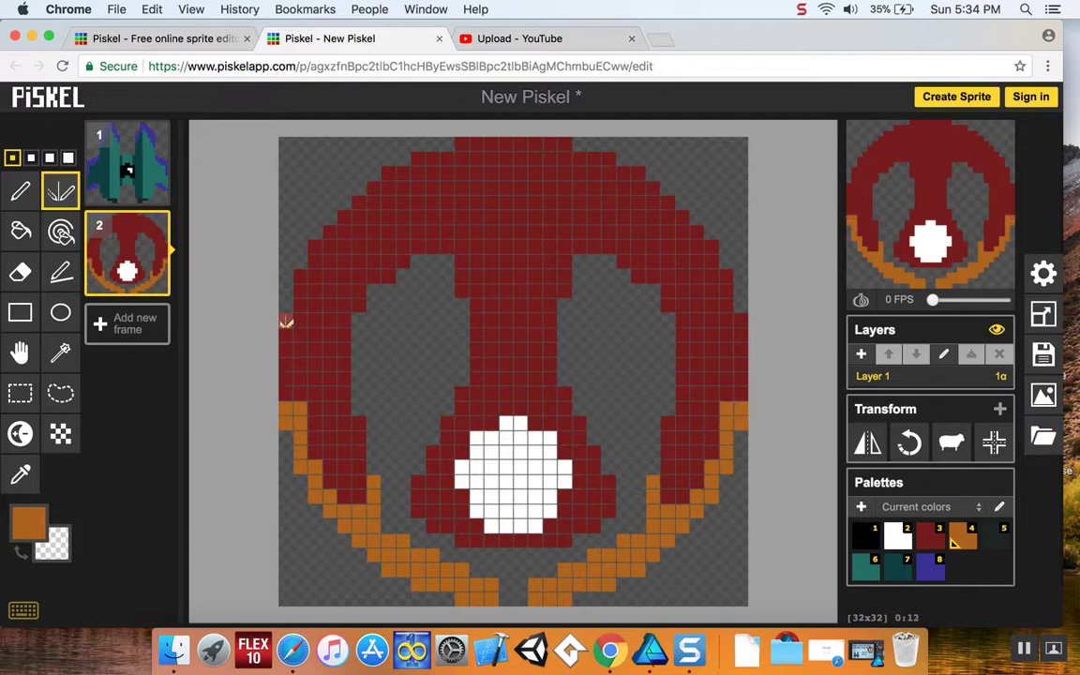
{"action": "left_click_drag", "start_coordinate": [286, 321], "coordinate": [286, 392]}
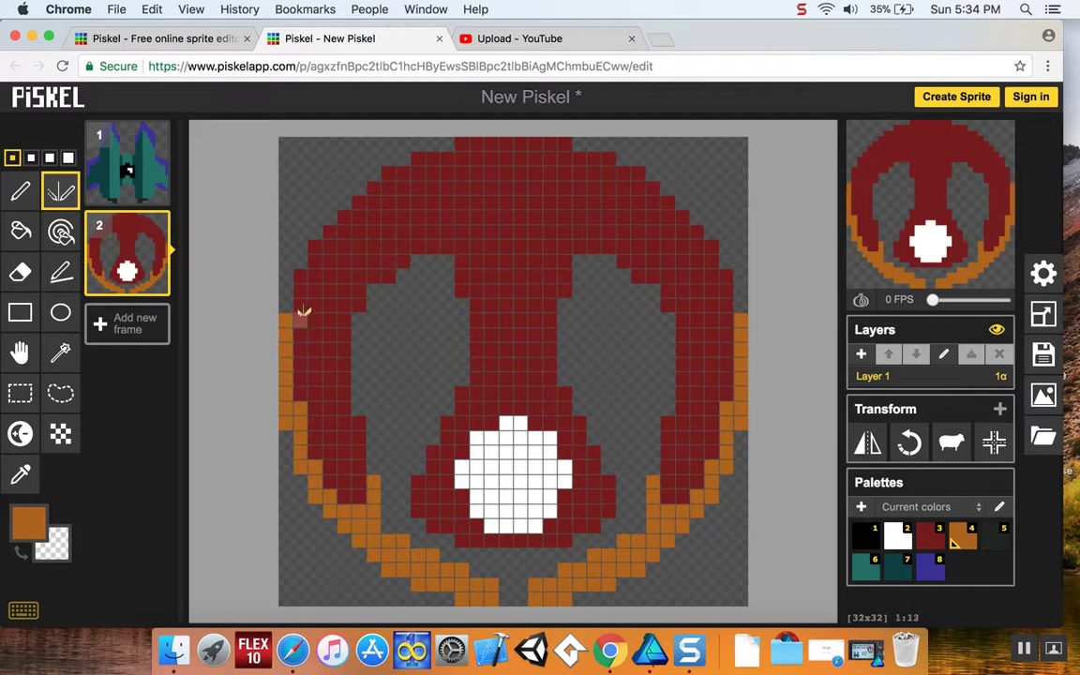
{"action": "left_click_drag", "start_coordinate": [301, 272], "coordinate": [300, 313]}
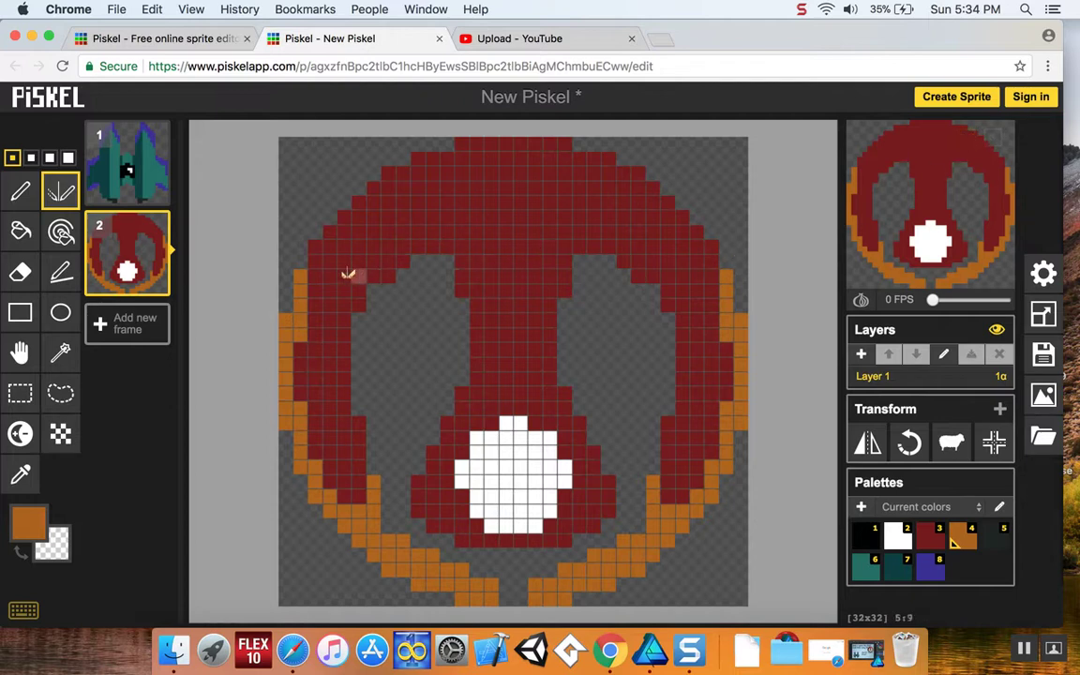
{"action": "left_click", "coordinate": [318, 248]}
{"action": "mouse_move", "coordinate": [319, 249]}
{"action": "left_mouse_down"}
{"action": "mouse_move", "coordinate": [320, 277]}
{"action": "mouse_move", "coordinate": [336, 252]}
{"action": "left_mouse_up"}
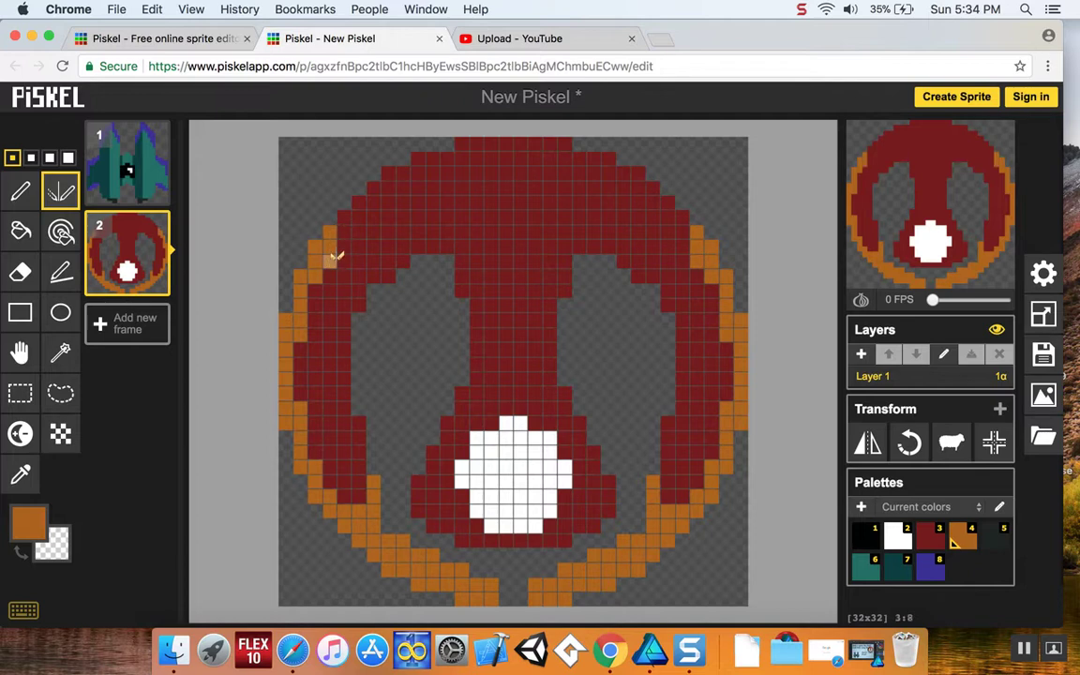
{"action": "left_click", "coordinate": [938, 546]}
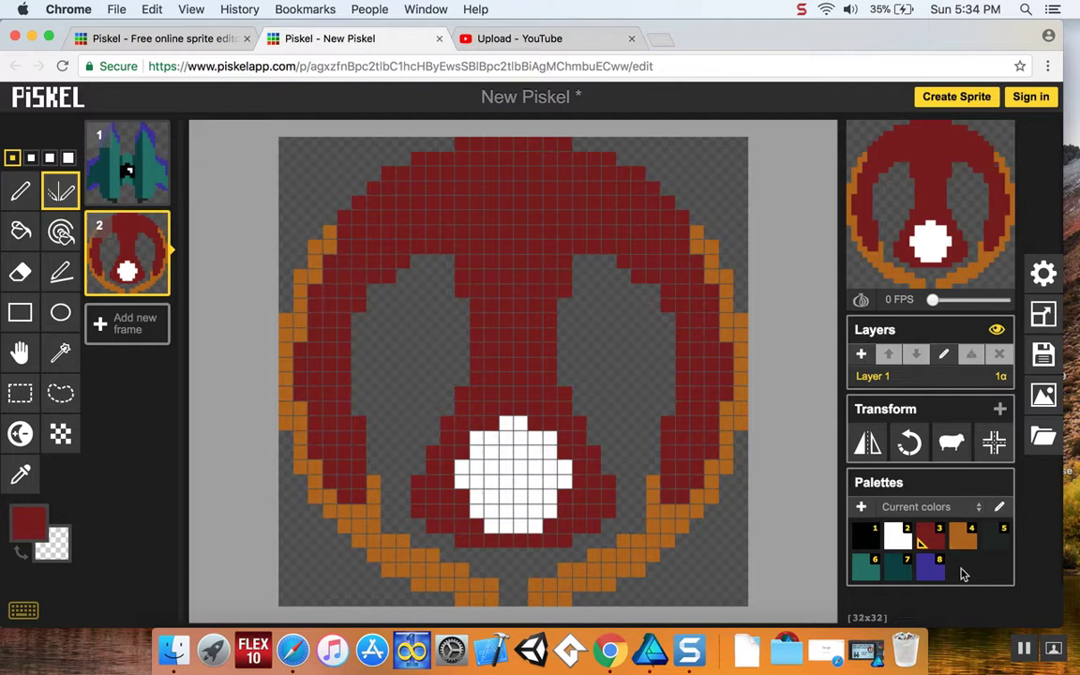
Paint a short centred black strip on the top row, then reselect dark red.
{"action": "left_click", "coordinate": [870, 537]}
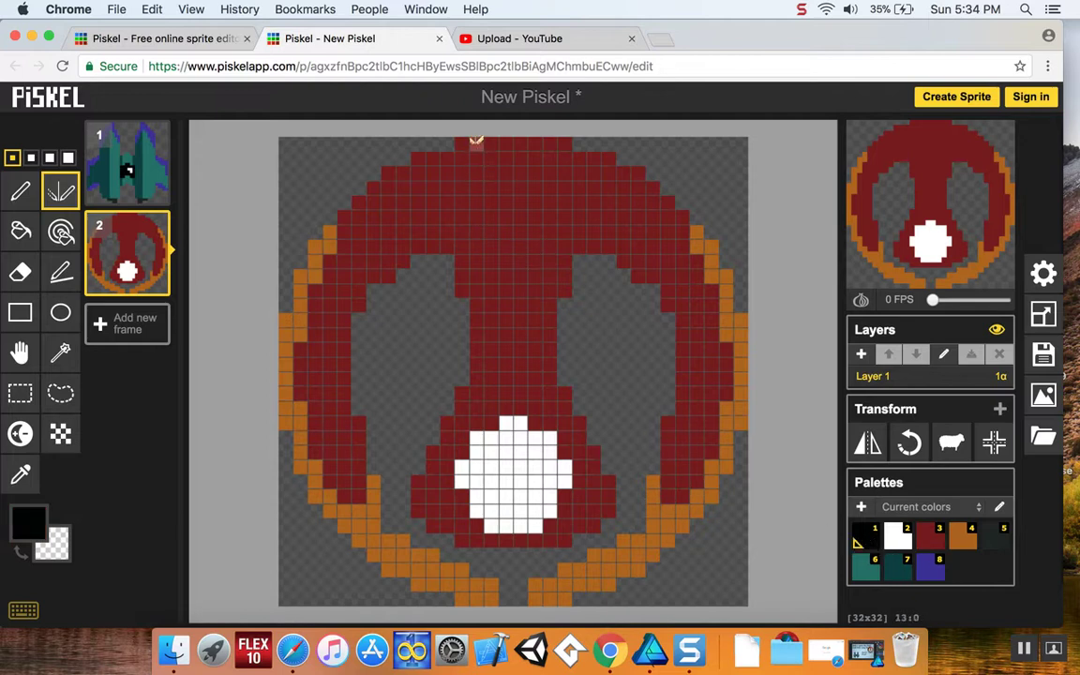
{"action": "mouse_move", "coordinate": [469, 138]}
{"action": "left_mouse_down"}
{"action": "mouse_move", "coordinate": [457, 139]}
{"action": "mouse_move", "coordinate": [487, 139]}
{"action": "mouse_move", "coordinate": [465, 139]}
{"action": "left_mouse_up"}
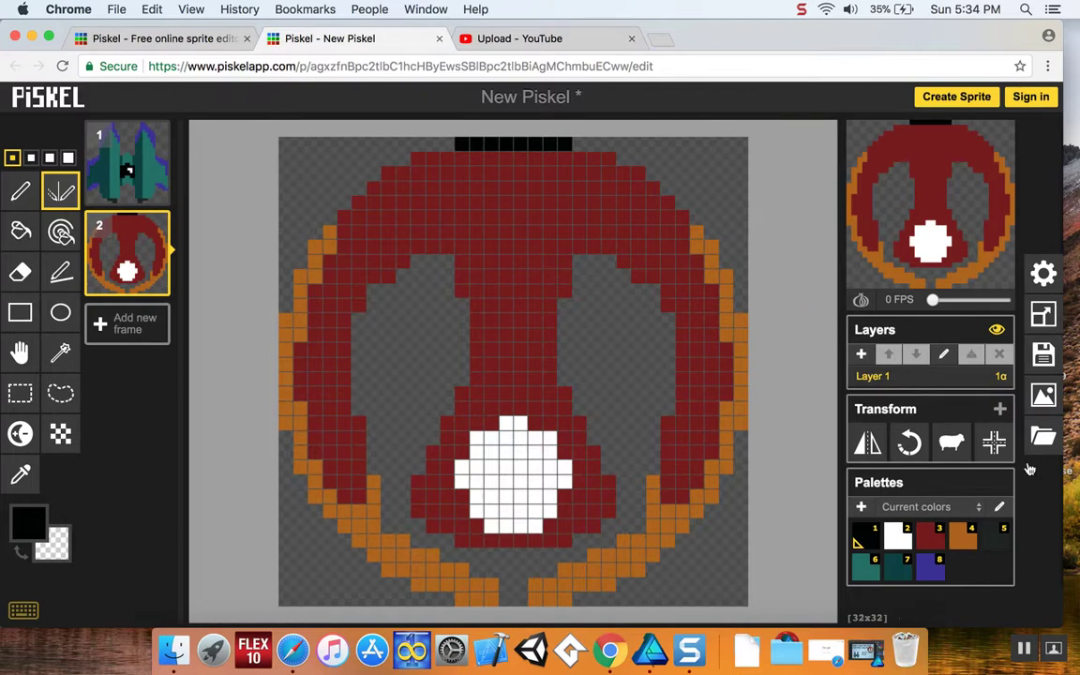
{"action": "left_click", "coordinate": [943, 544]}
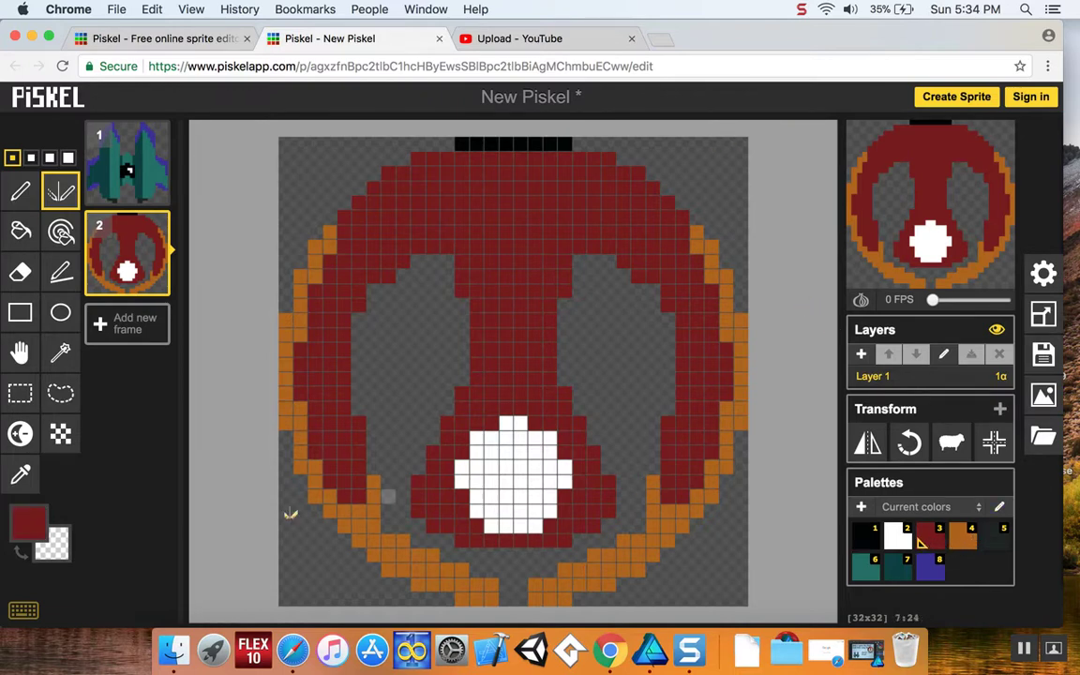
Switch the paint colour to dark brown #381407 and draw a seam down the ship's centre.
{"action": "left_click", "coordinate": [49, 529]}
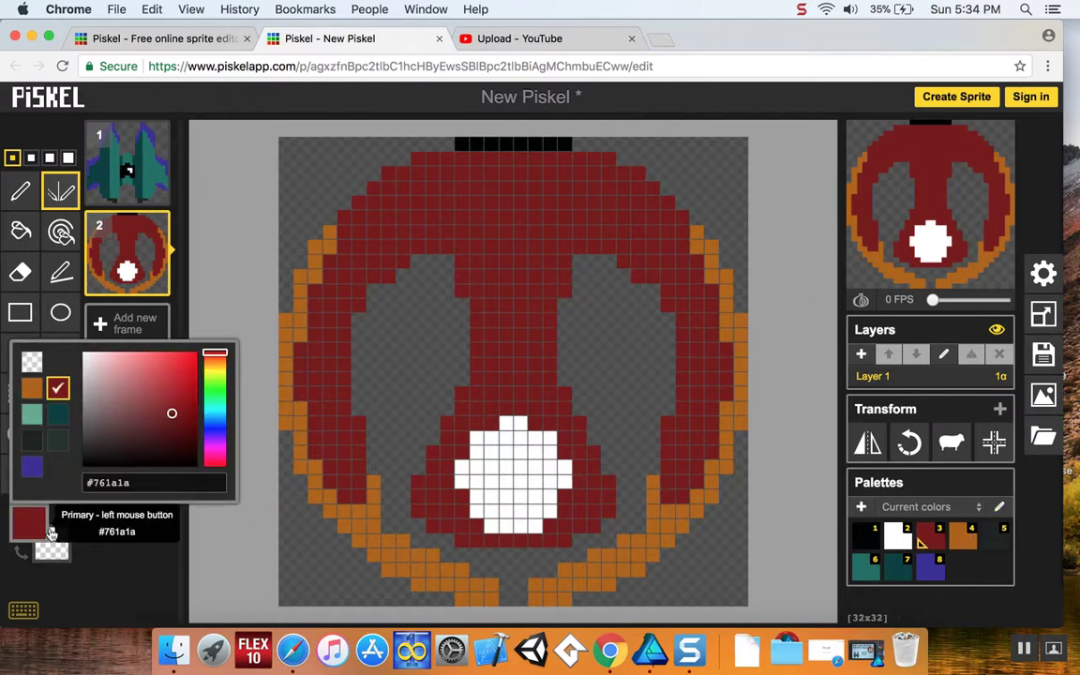
{"action": "left_click", "coordinate": [182, 445]}
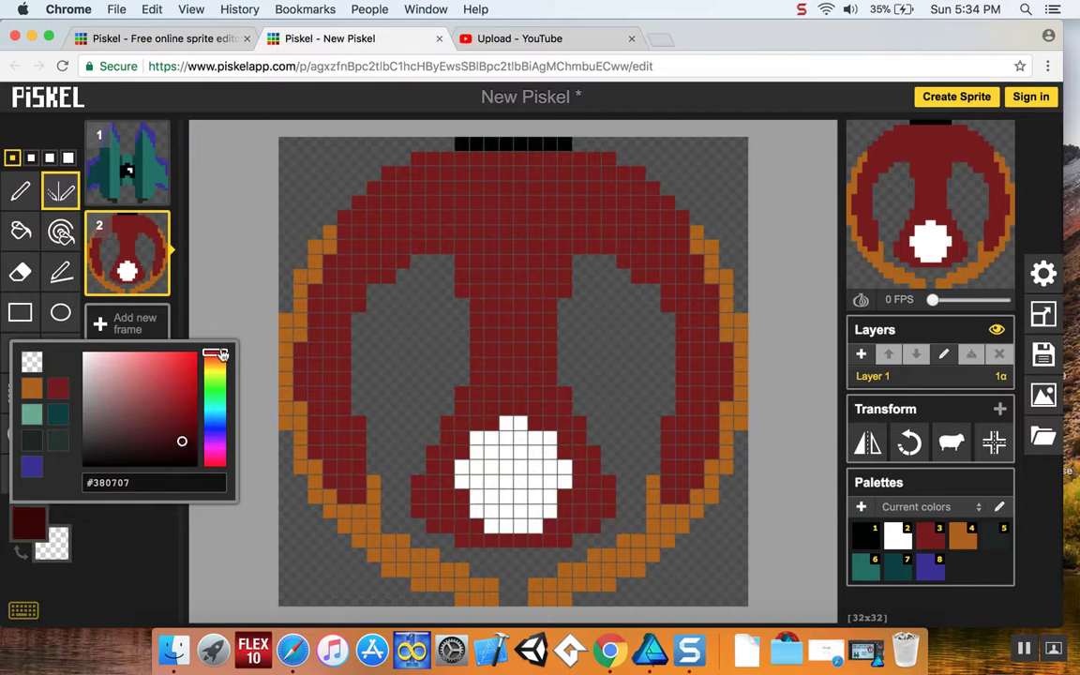
{"action": "left_click_drag", "start_coordinate": [221, 354], "coordinate": [221, 362]}
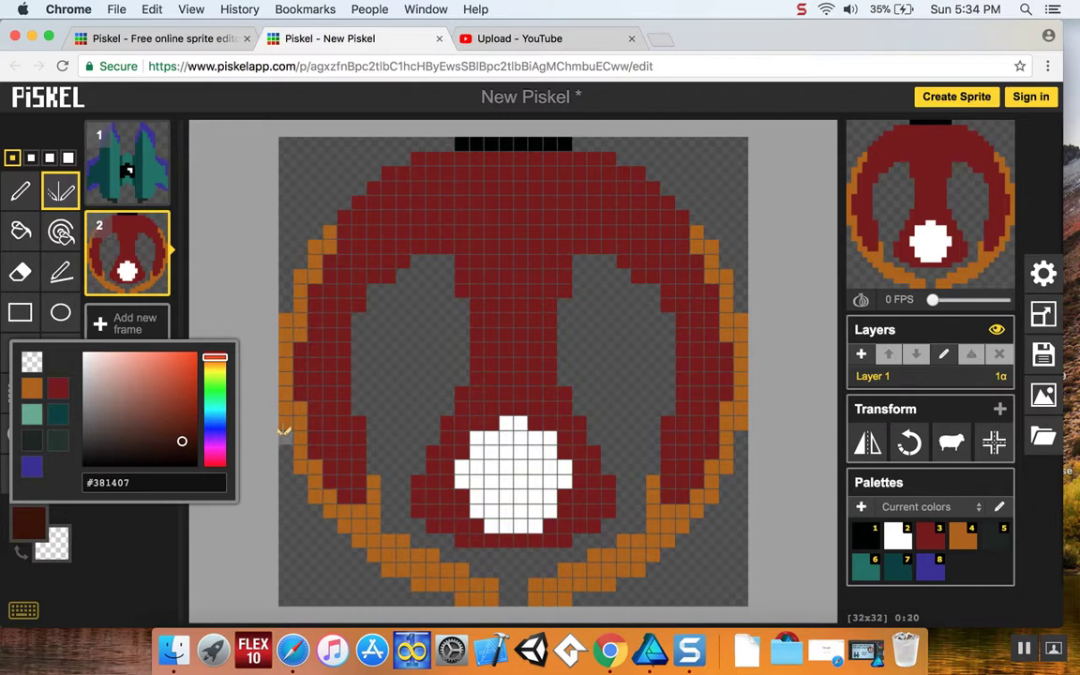
{"action": "left_click", "coordinate": [20, 191]}
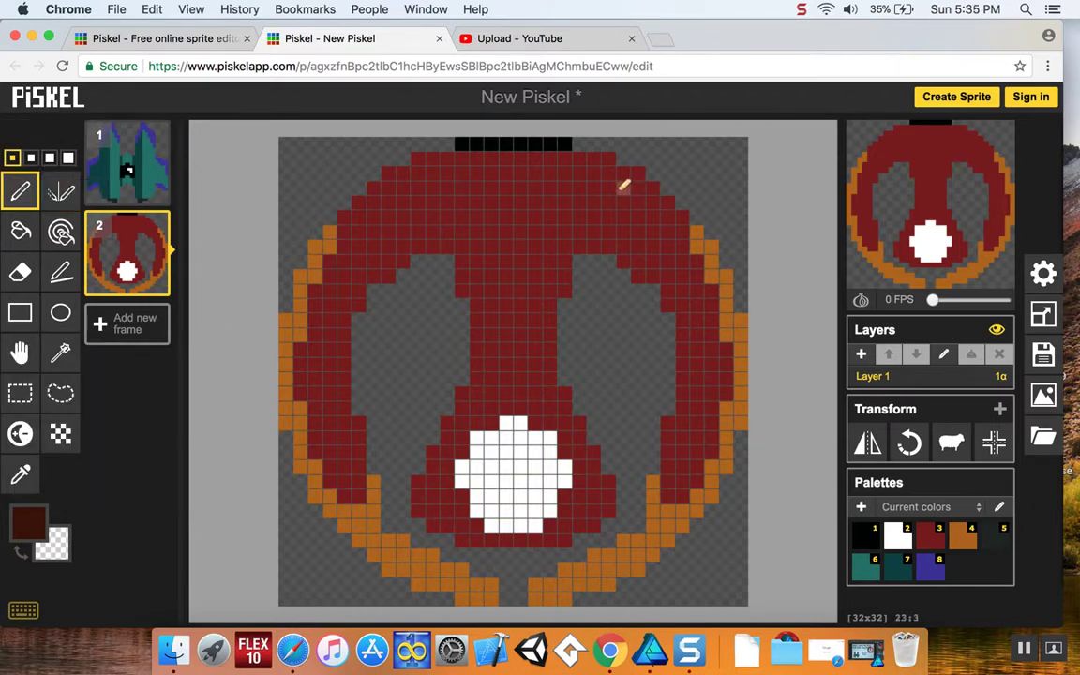
{"action": "left_click", "coordinate": [506, 159]}
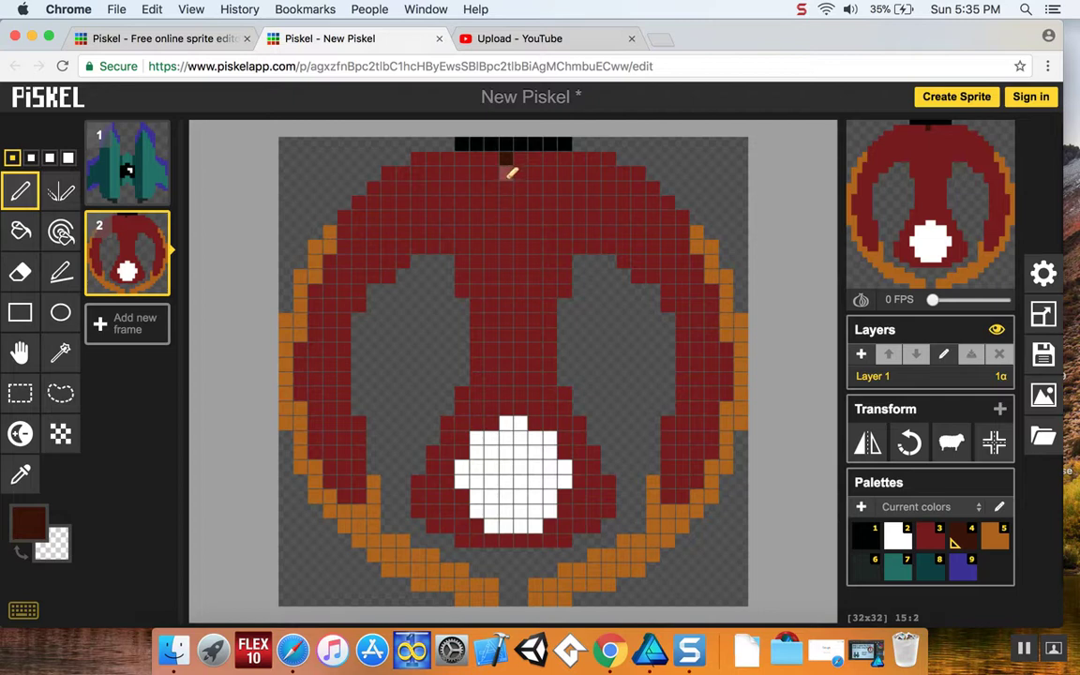
{"action": "left_click", "coordinate": [507, 187]}
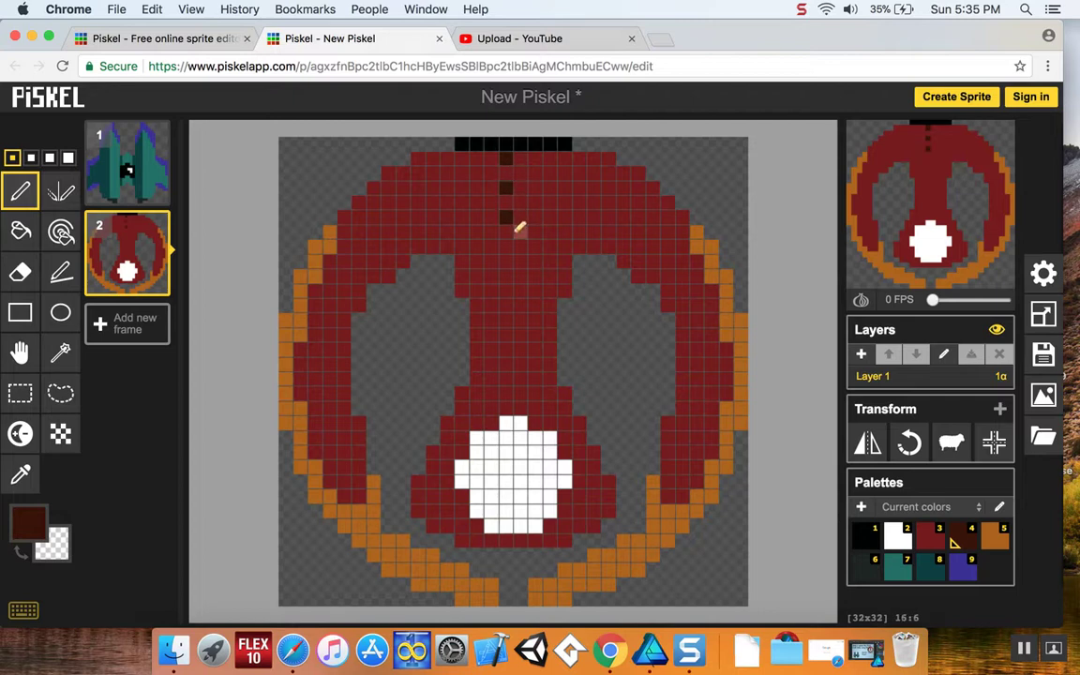
{"action": "left_click", "coordinate": [508, 247]}
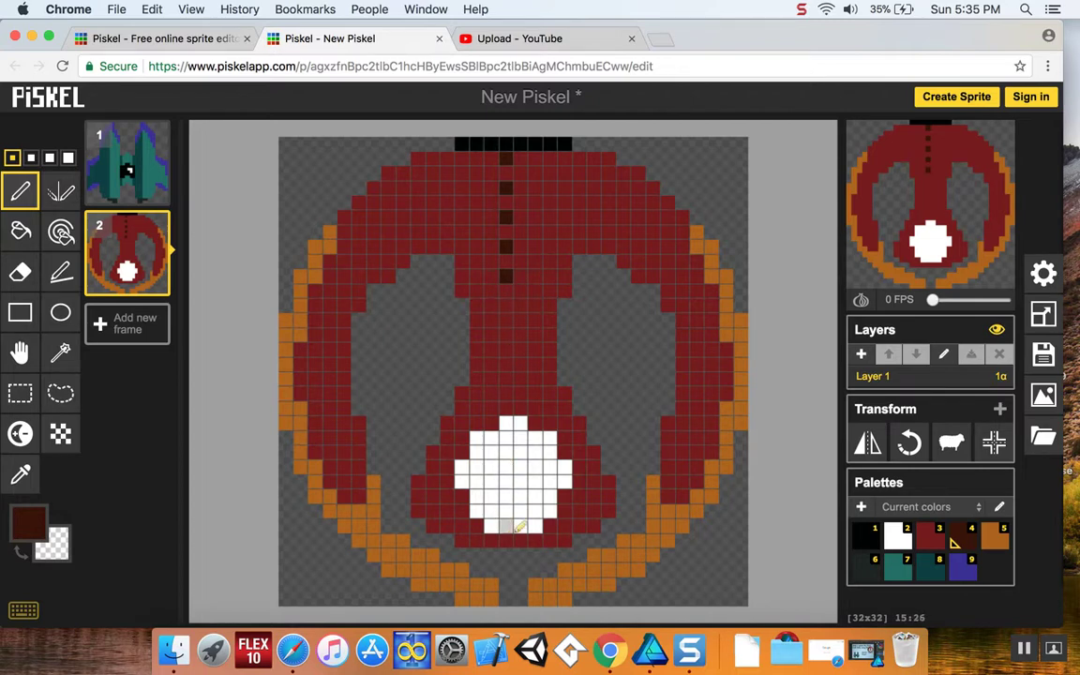
{"action": "left_click", "coordinate": [506, 394]}
{"action": "mouse_move", "coordinate": [507, 164]}
{"action": "left_mouse_down"}
{"action": "mouse_move", "coordinate": [511, 362]}
{"action": "mouse_move", "coordinate": [522, 370]}
{"action": "left_mouse_up"}
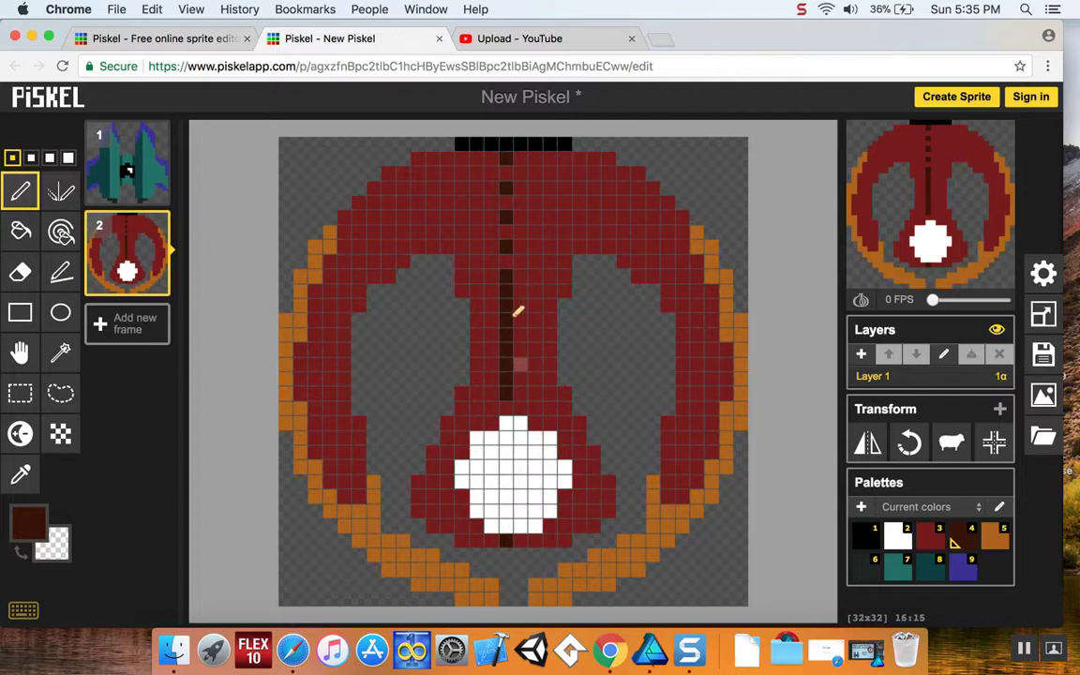
Add dotted dark brown columns left of the seam's upper half.
{"action": "left_click", "coordinate": [492, 260]}
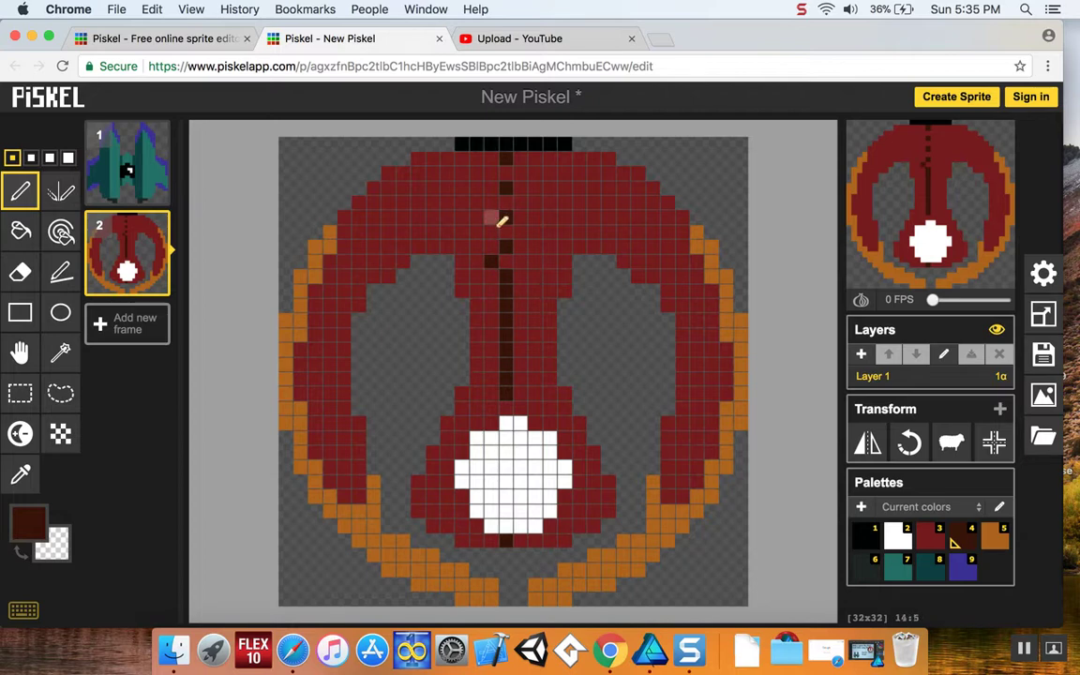
{"action": "left_click", "coordinate": [491, 230]}
{"action": "left_click", "coordinate": [491, 201]}
{"action": "left_click", "coordinate": [492, 172]}
{"action": "left_click", "coordinate": [479, 159]}
{"action": "left_click", "coordinate": [477, 217]}
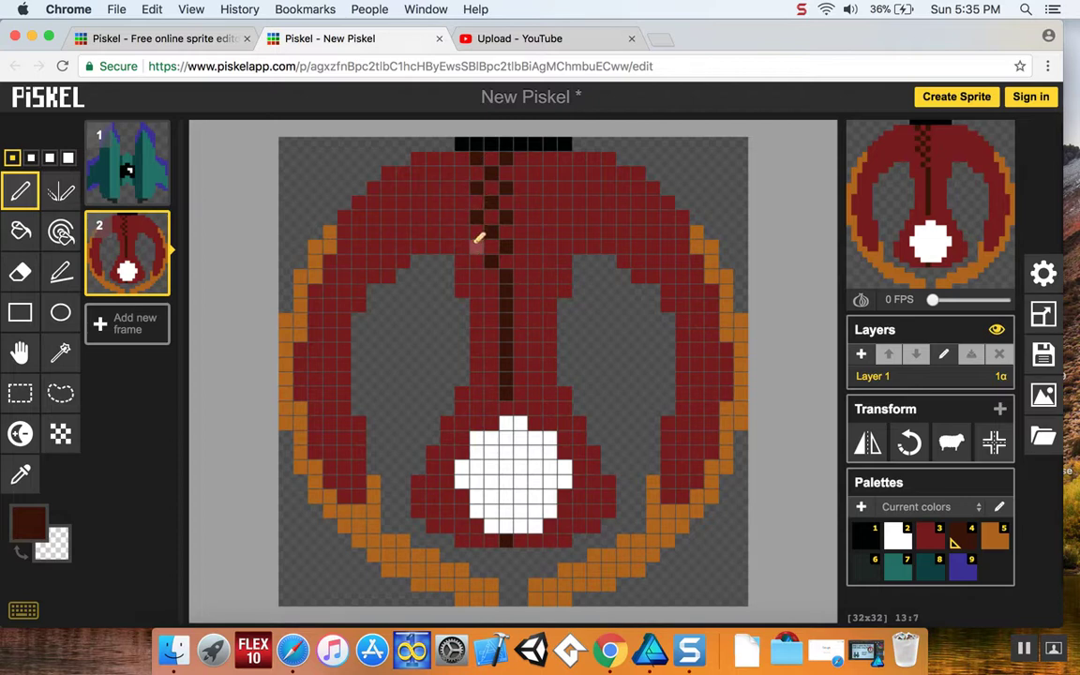
{"action": "left_click", "coordinate": [477, 247]}
Fill the left half of the red body dark brown and touch up a leftover red pixel.
{"action": "left_click", "coordinate": [20, 230]}
{"action": "left_click", "coordinate": [434, 234]}
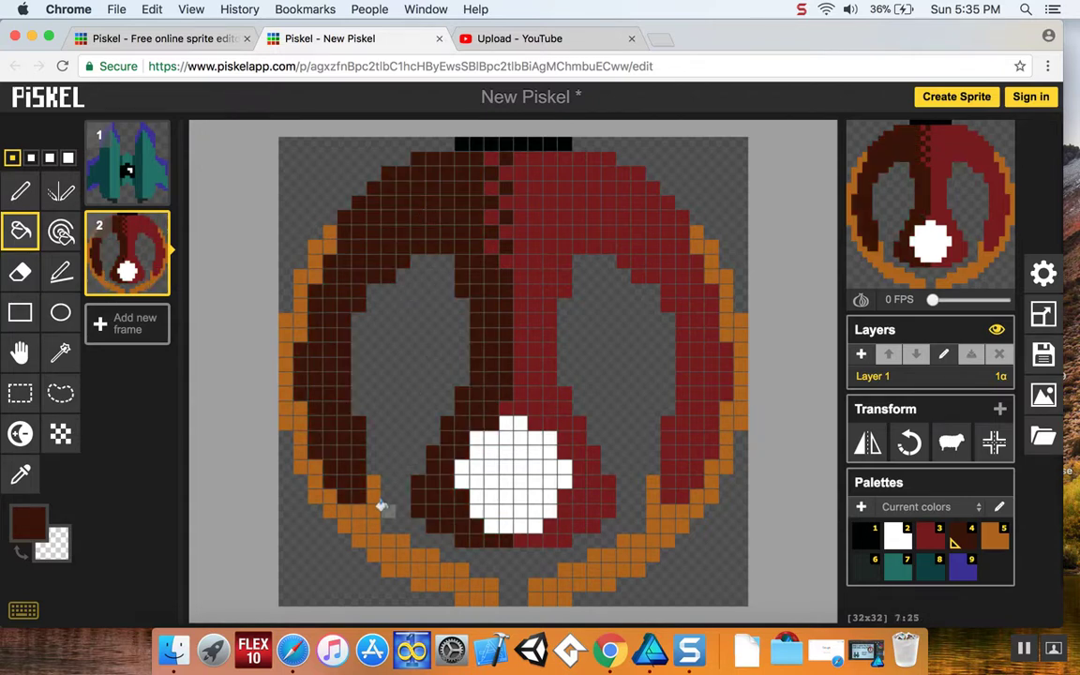
{"action": "left_click", "coordinate": [20, 191]}
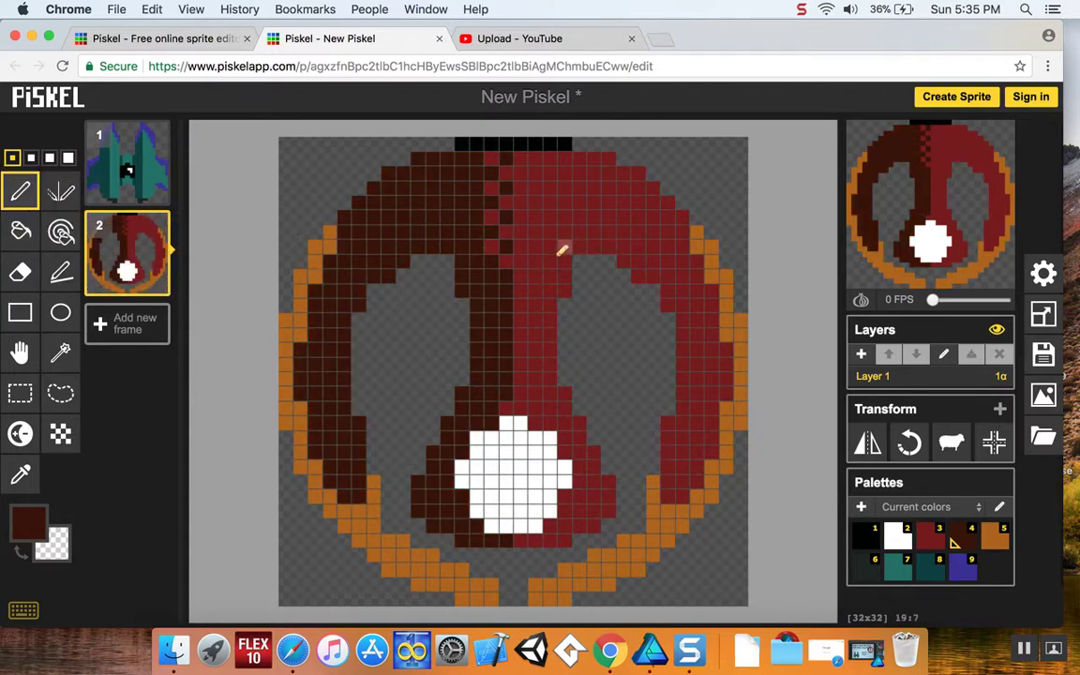
{"action": "left_click", "coordinate": [489, 246]}
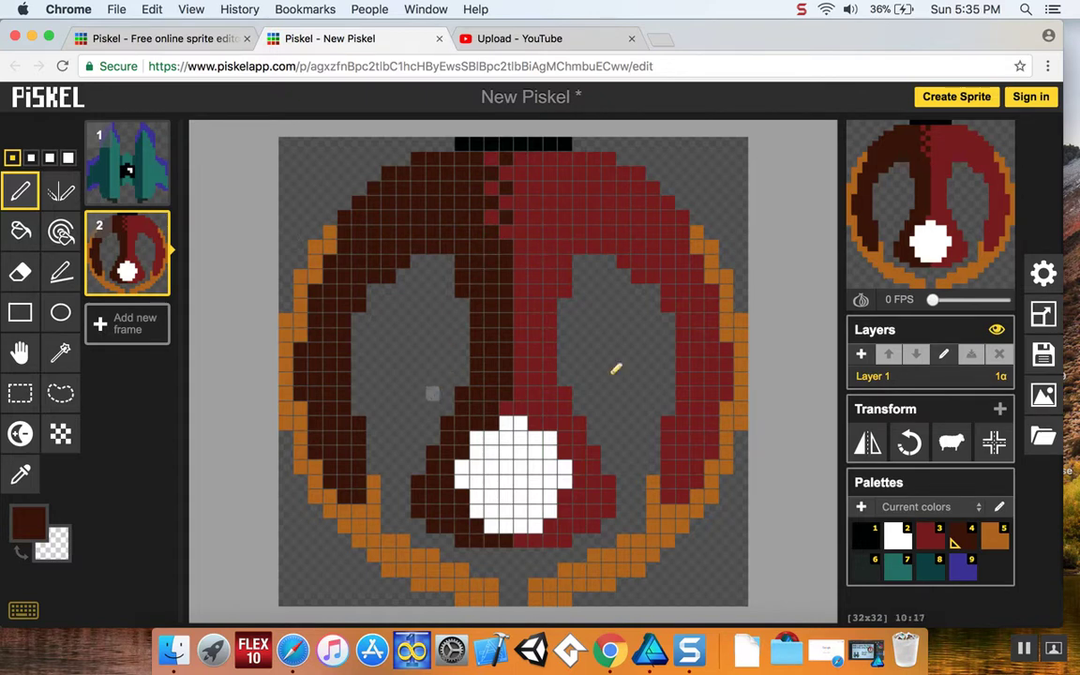
Make white the paint colour and bring up its colour picker.
{"action": "mouse_move", "coordinate": [943, 174]}
{"action": "left_click", "coordinate": [900, 542]}
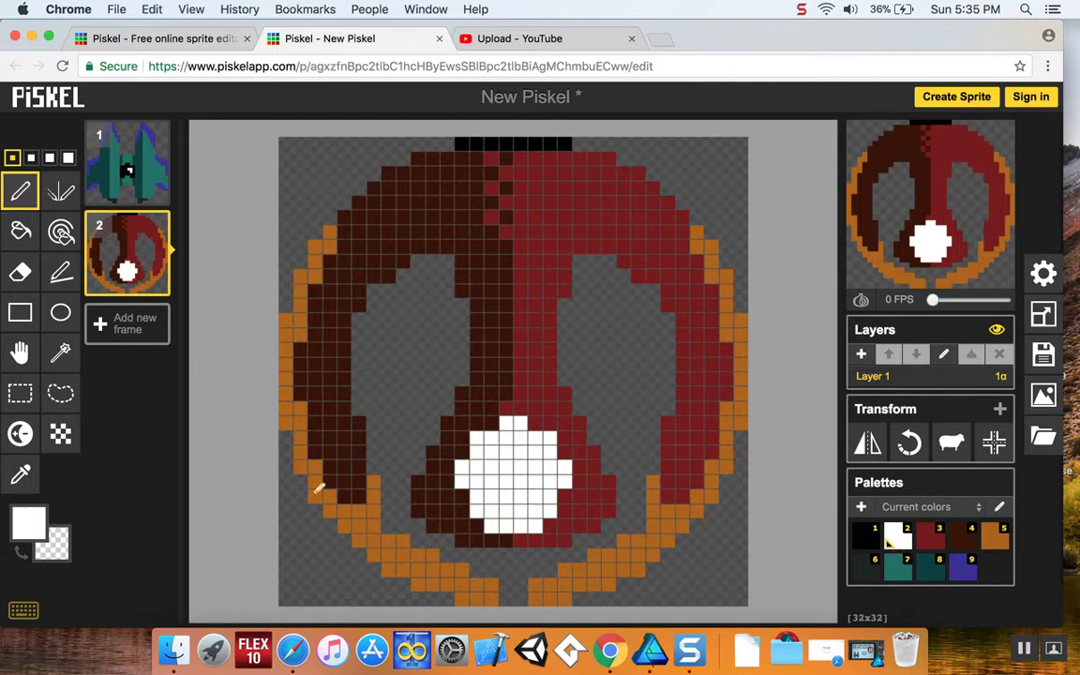
{"action": "left_click", "coordinate": [16, 527]}
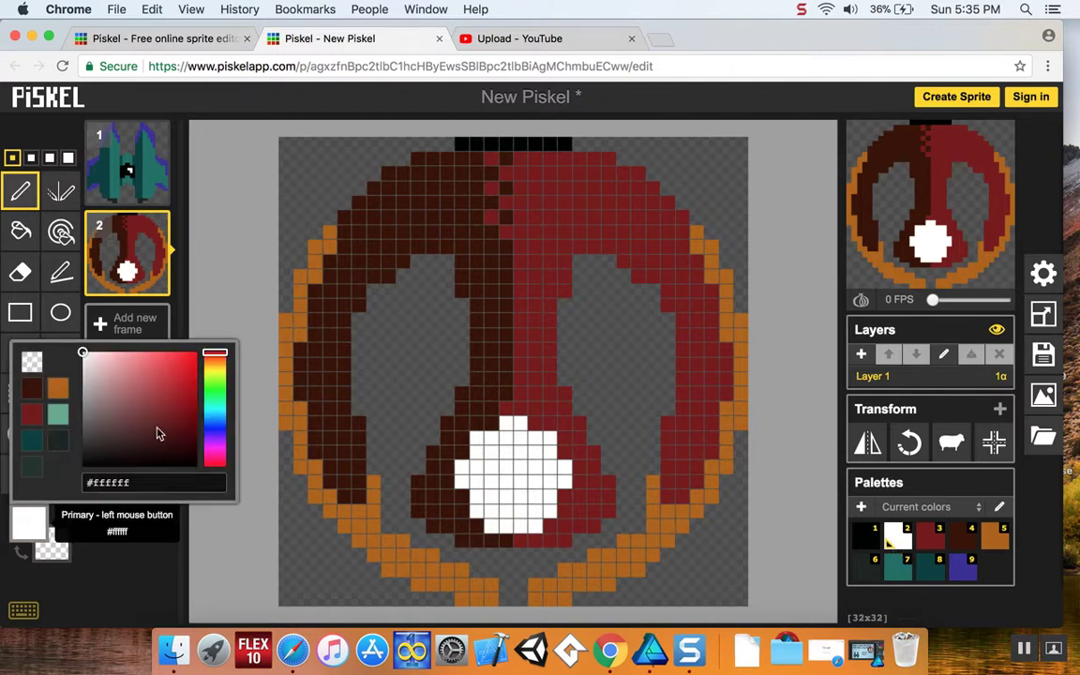
Choose a pale beige and place two beige shading pixels inside the white blob.
{"action": "left_click", "coordinate": [208, 364]}
{"action": "left_click", "coordinate": [98, 372]}
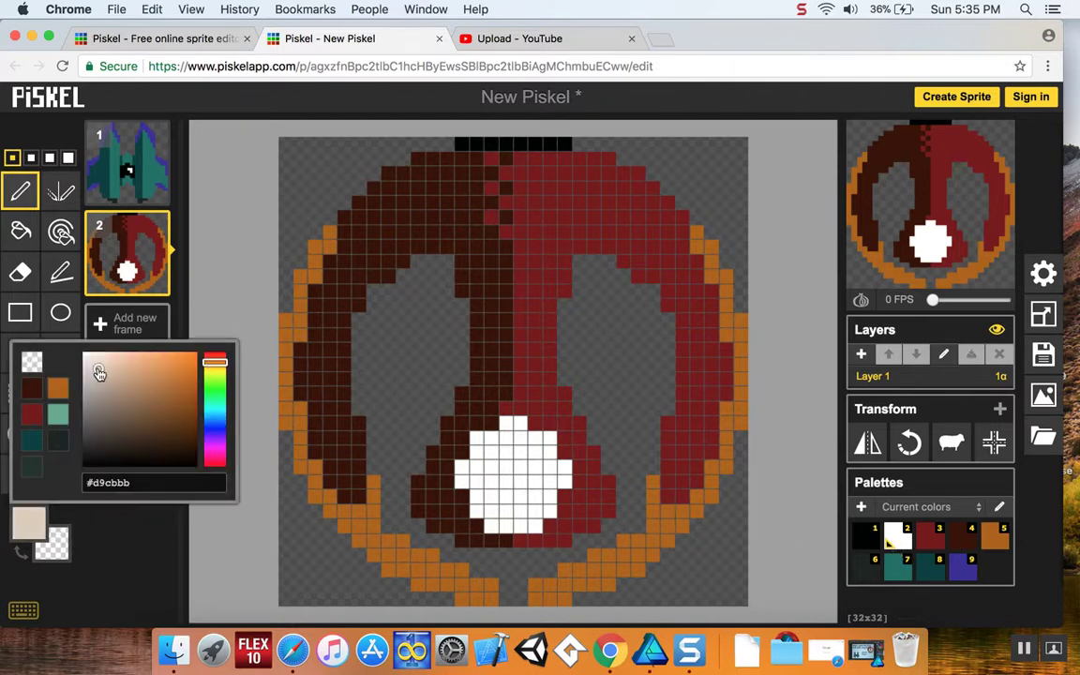
{"action": "left_click", "coordinate": [527, 456]}
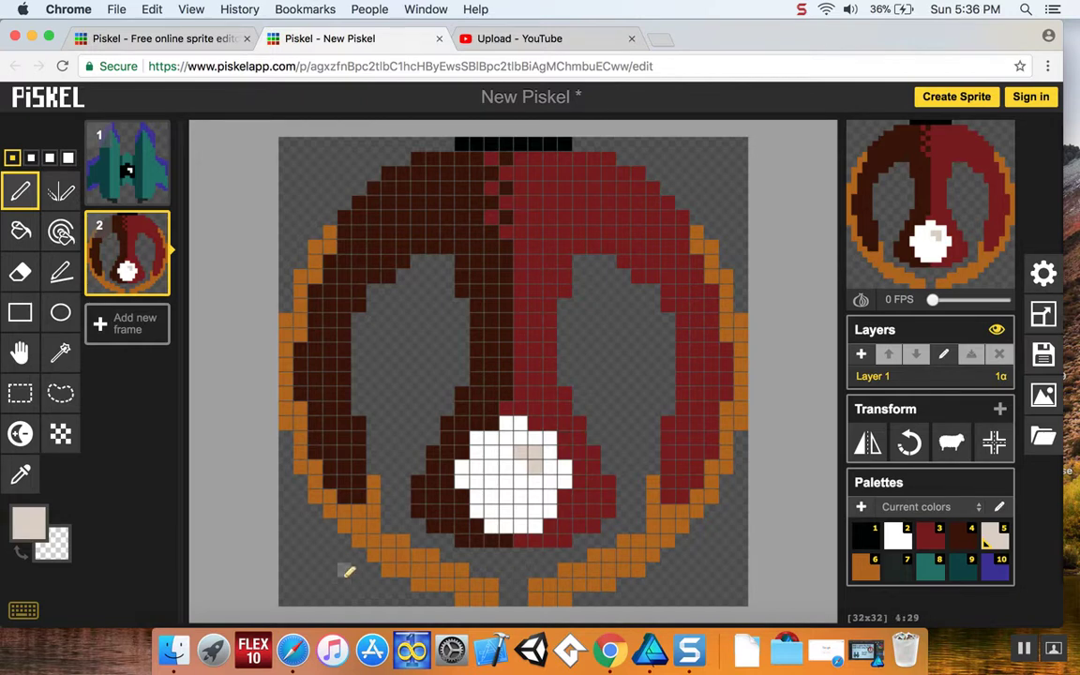
{"action": "left_click", "coordinate": [532, 511]}
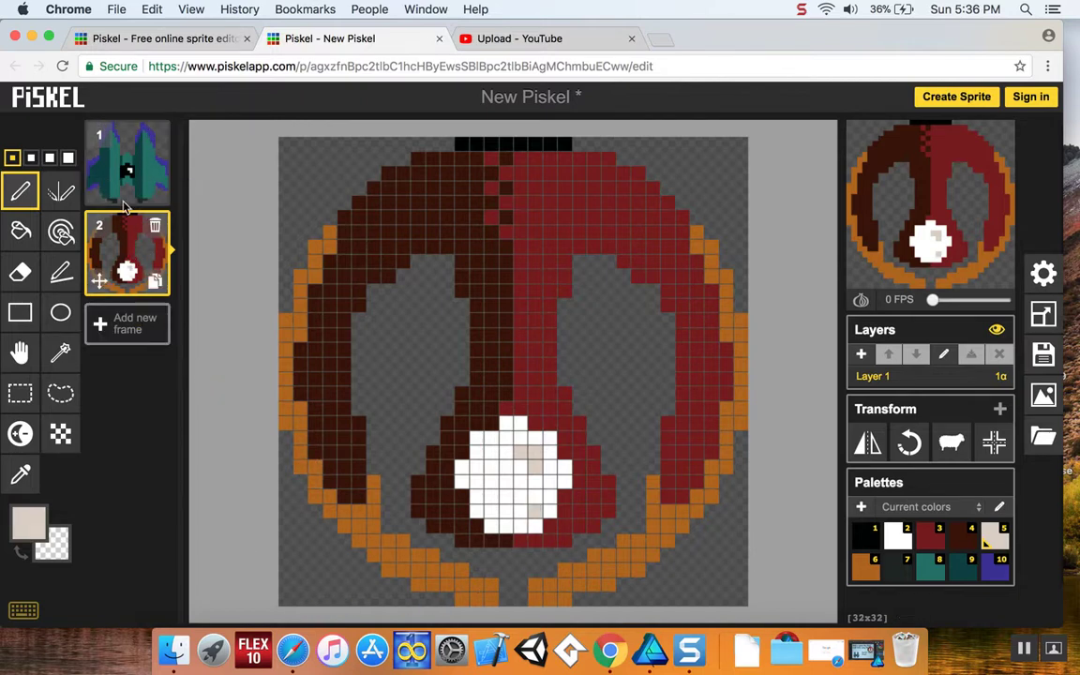
{"action": "mouse_move", "coordinate": [115, 159]}
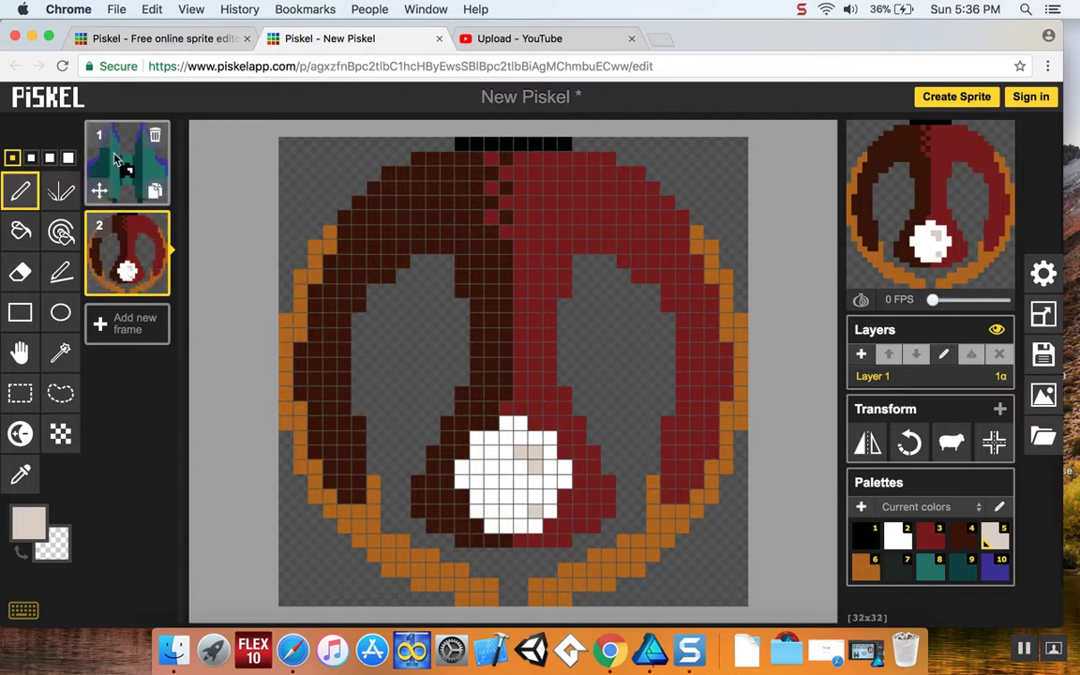
Add frame 3 and fill it entirely white using a white rectangle and the Paint bucket.
{"action": "left_click", "coordinate": [115, 336]}
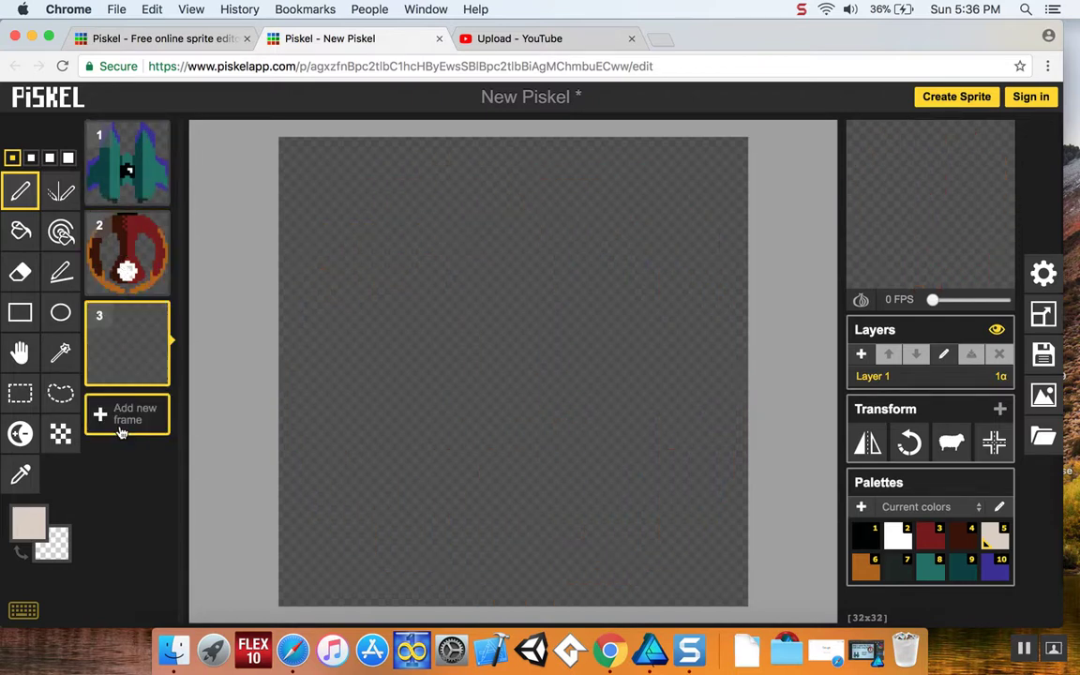
{"action": "left_click", "coordinate": [39, 317]}
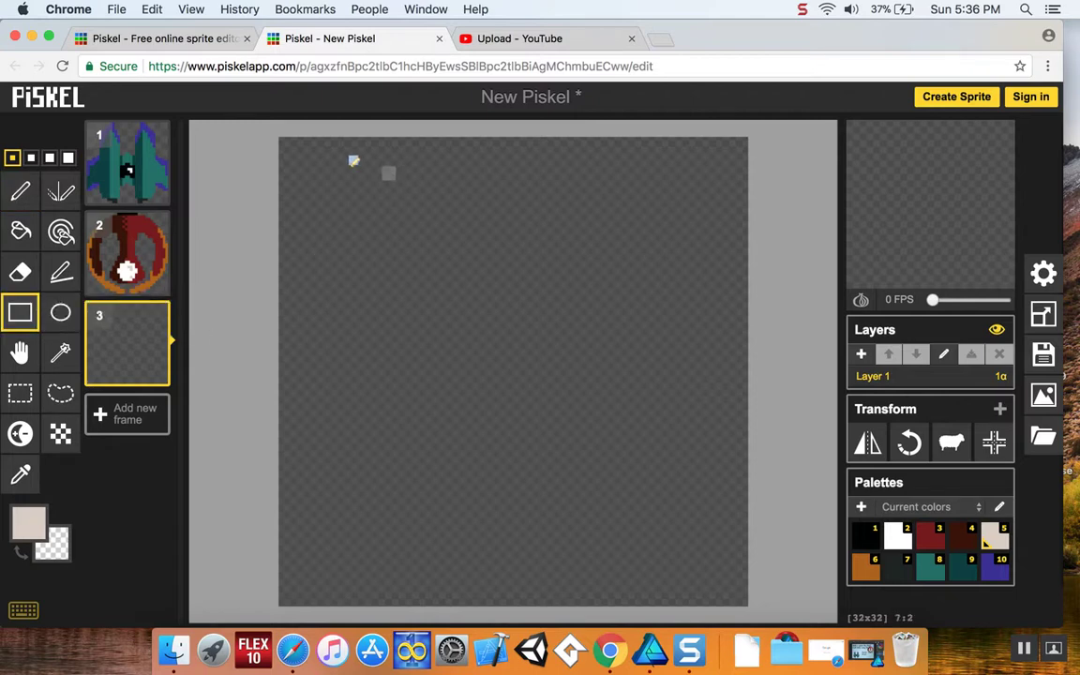
{"action": "left_click", "coordinate": [899, 538]}
{"action": "left_click_drag", "start_coordinate": [287, 142], "coordinate": [739, 588]}
{"action": "left_click", "coordinate": [20, 230]}
{"action": "left_click", "coordinate": [500, 407]}
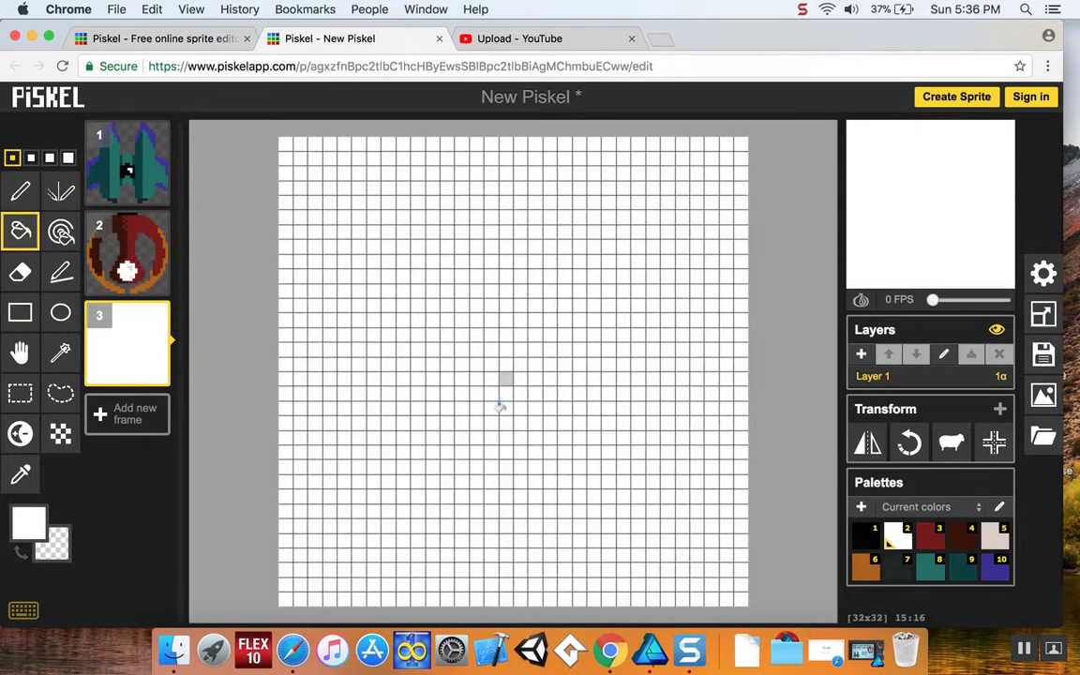
Add frame 4 and draw a tall ellipse filled solid white.
{"action": "left_click", "coordinate": [122, 421]}
{"action": "left_click", "coordinate": [63, 313]}
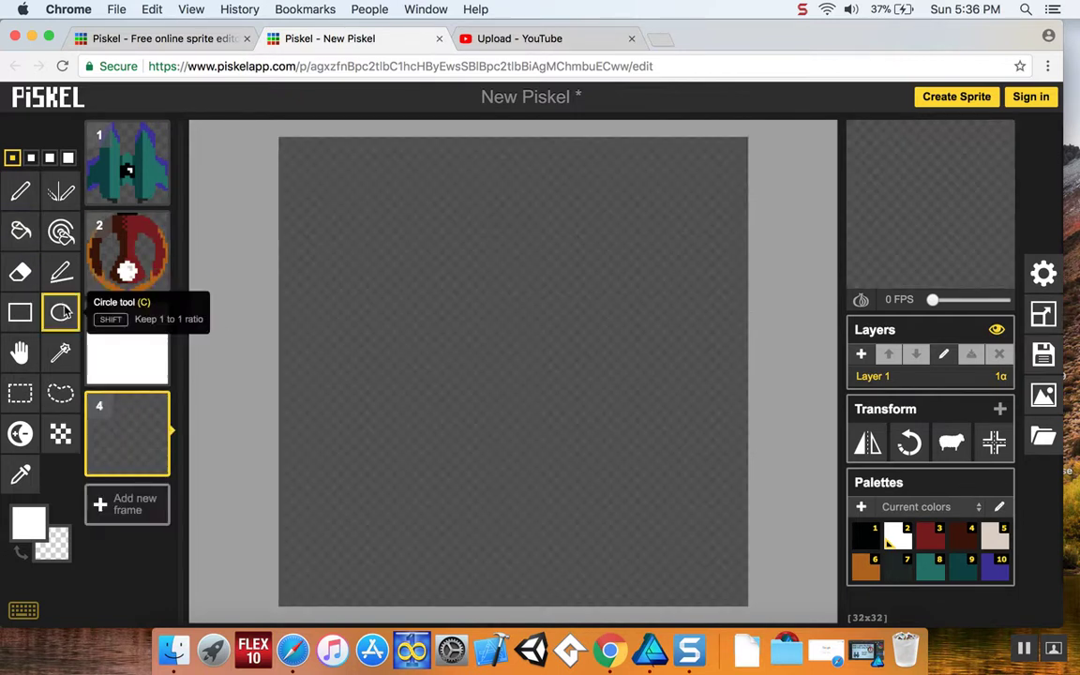
{"action": "mouse_move", "coordinate": [427, 140]}
{"action": "left_mouse_down"}
{"action": "mouse_move", "coordinate": [457, 215]}
{"action": "mouse_move", "coordinate": [516, 494]}
{"action": "mouse_move", "coordinate": [571, 579]}
{"action": "mouse_move", "coordinate": [606, 595]}
{"action": "left_mouse_up"}
{"action": "left_click", "coordinate": [20, 230]}
{"action": "left_click", "coordinate": [525, 351]}
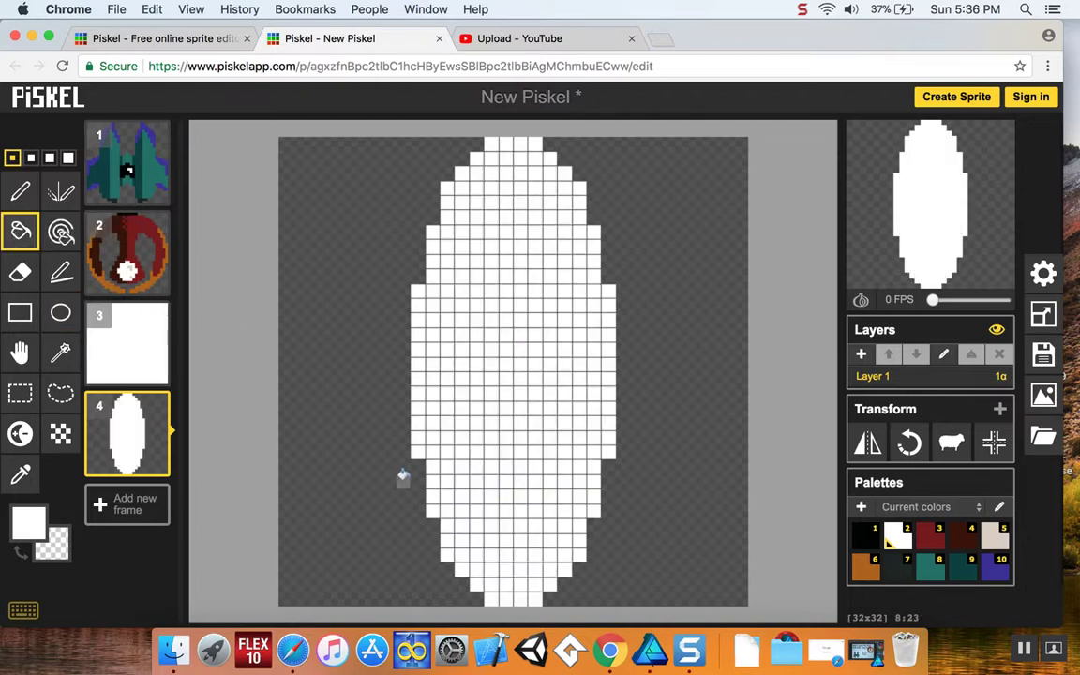
Add a fifth frame and draw a tall white filled rectangle across it.
{"action": "left_click", "coordinate": [108, 504]}
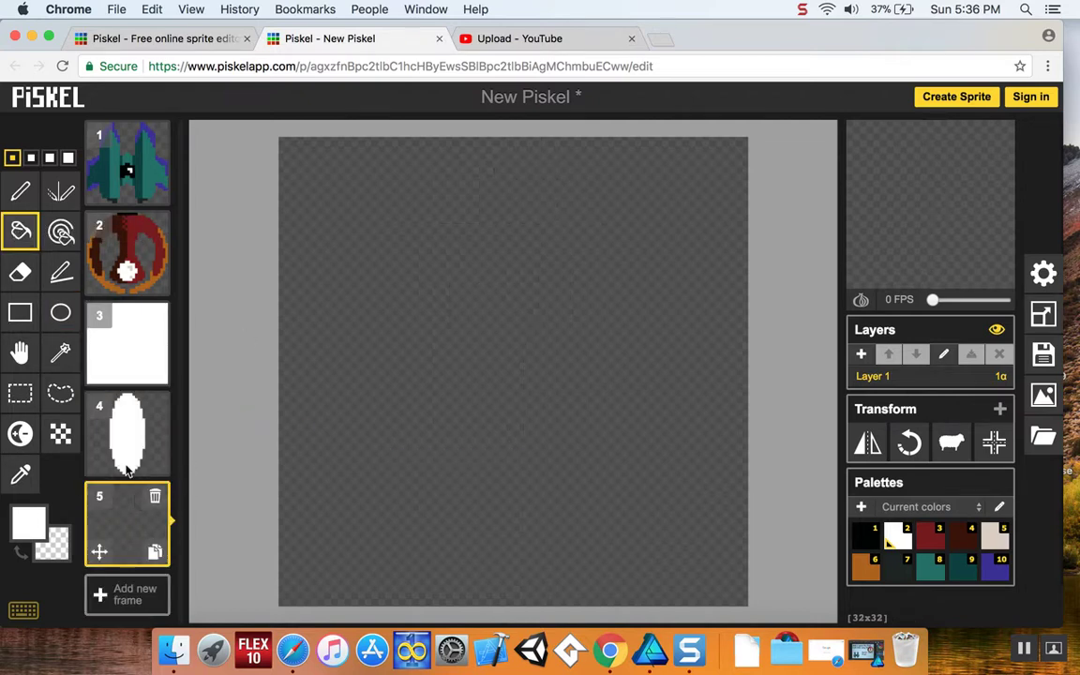
{"action": "left_click", "coordinate": [21, 316]}
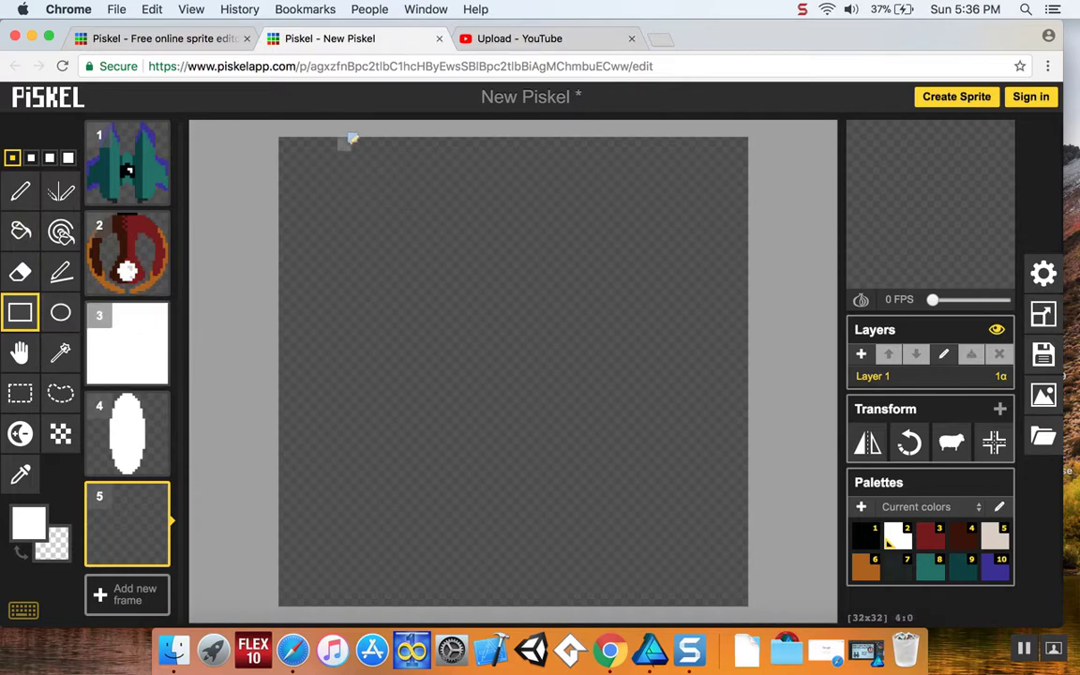
{"action": "mouse_move", "coordinate": [344, 142]}
{"action": "left_mouse_down"}
{"action": "mouse_move", "coordinate": [592, 393]}
{"action": "mouse_move", "coordinate": [622, 539]}
{"action": "mouse_move", "coordinate": [668, 601]}
{"action": "left_mouse_up"}
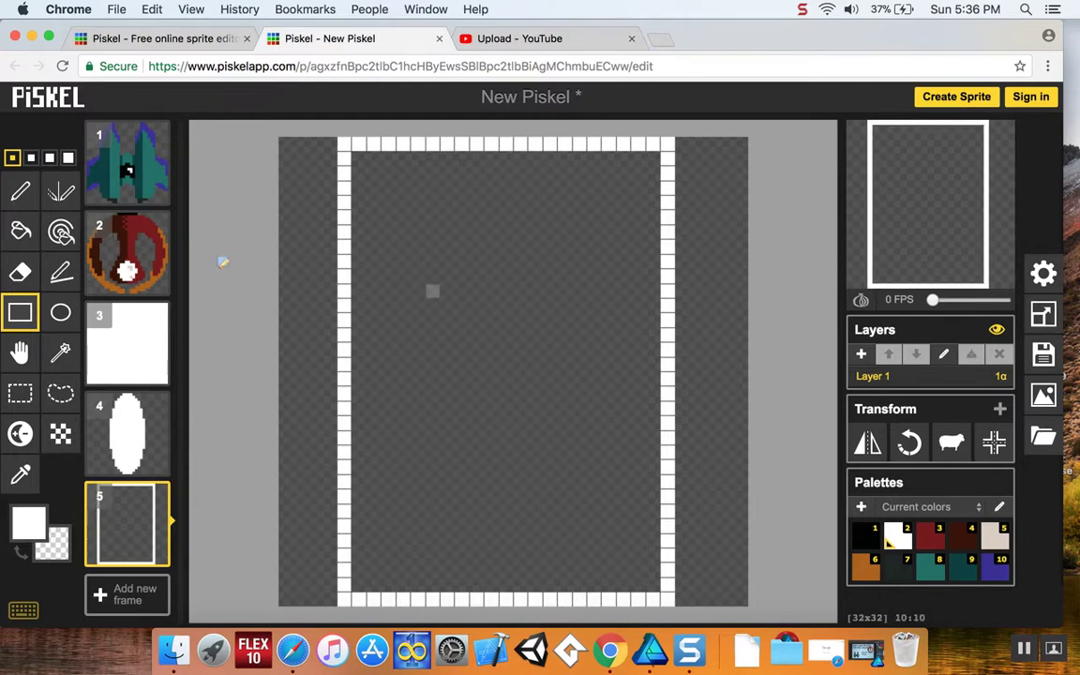
{"action": "left_click", "coordinate": [20, 231]}
{"action": "left_click", "coordinate": [539, 338]}
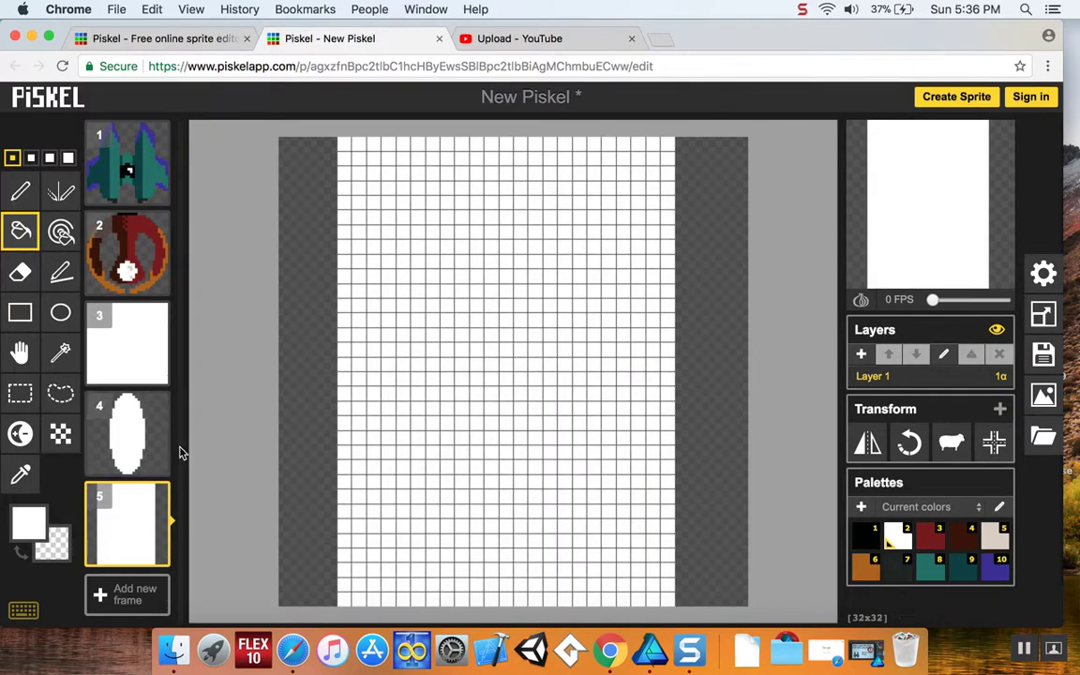
Draw a solid grey-teal bar down the centre of the white rectangle.
{"action": "left_click", "coordinate": [21, 313]}
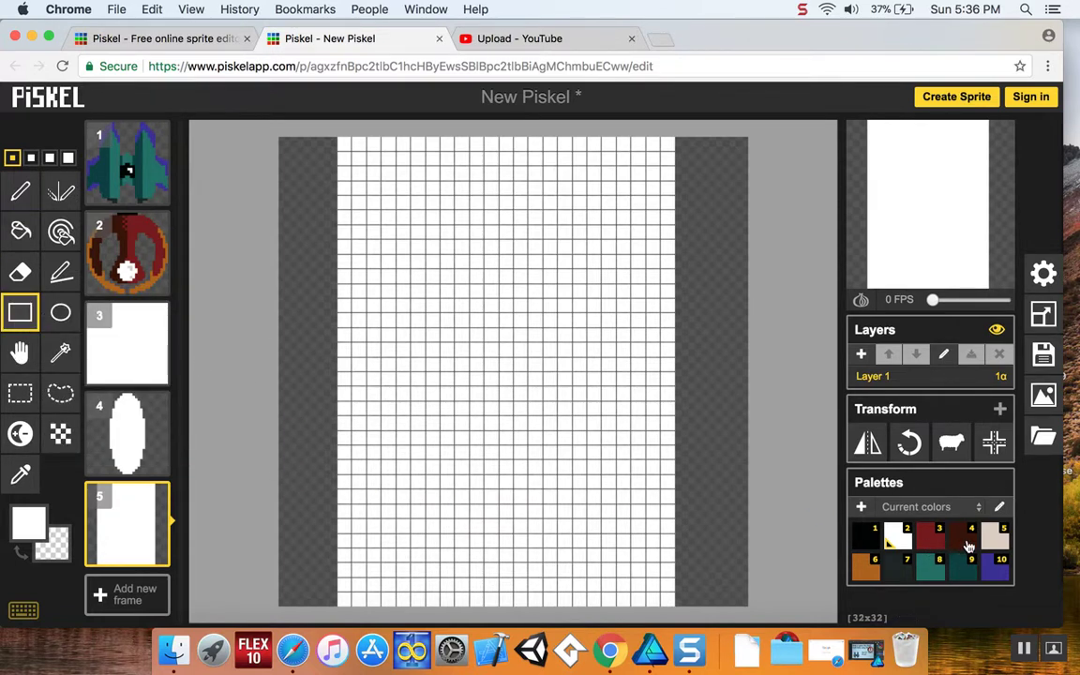
{"action": "left_click", "coordinate": [29, 522]}
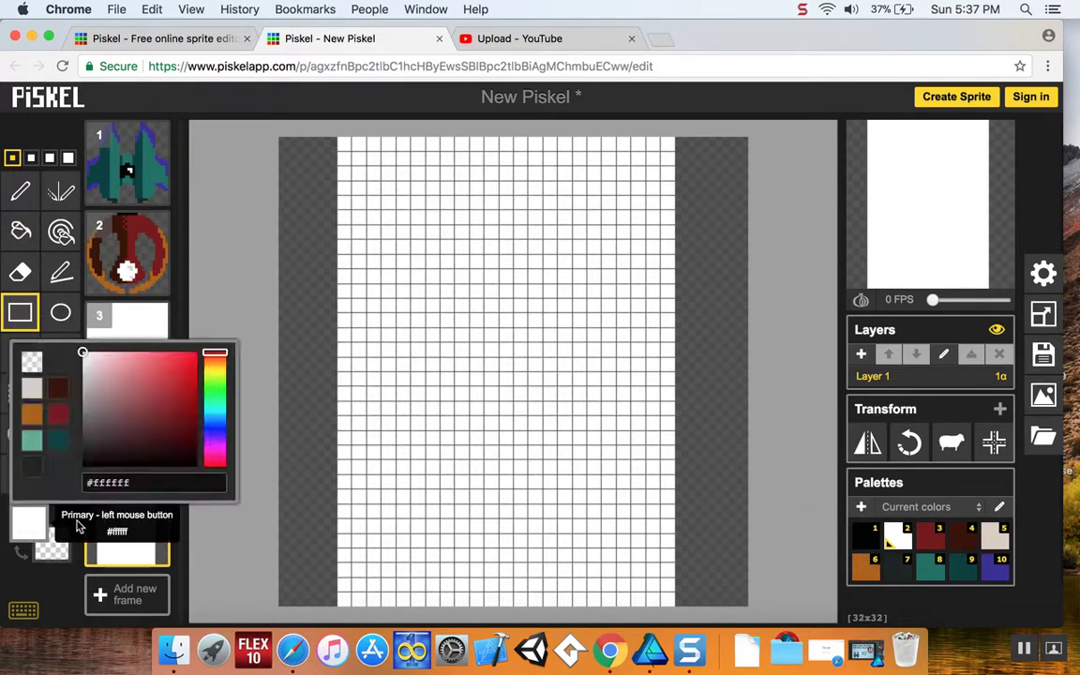
{"action": "left_click", "coordinate": [208, 416]}
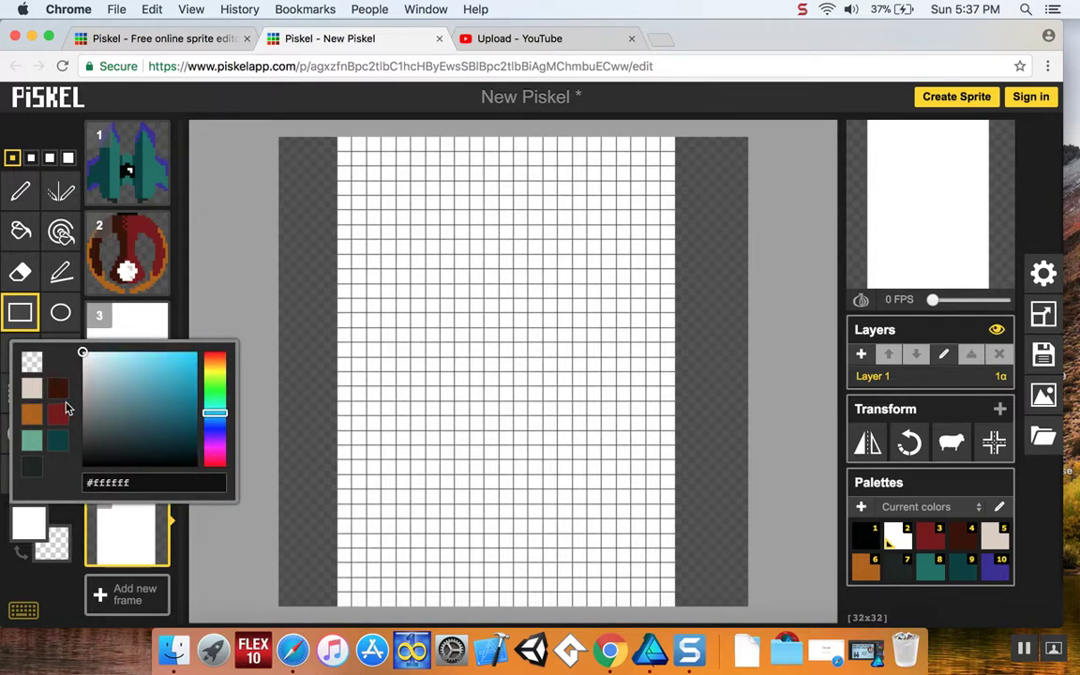
{"action": "left_click_drag", "start_coordinate": [90, 413], "coordinate": [98, 415]}
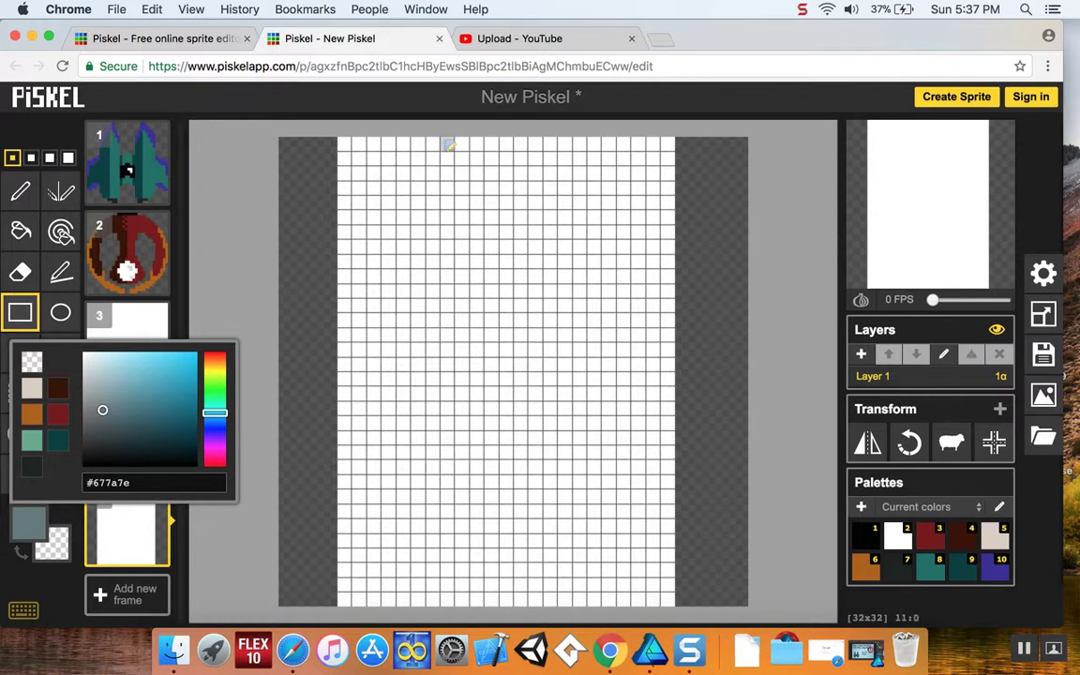
{"action": "mouse_move", "coordinate": [449, 144]}
{"action": "left_mouse_down"}
{"action": "mouse_move", "coordinate": [519, 441]}
{"action": "mouse_move", "coordinate": [572, 597]}
{"action": "left_mouse_up"}
{"action": "left_click", "coordinate": [22, 230]}
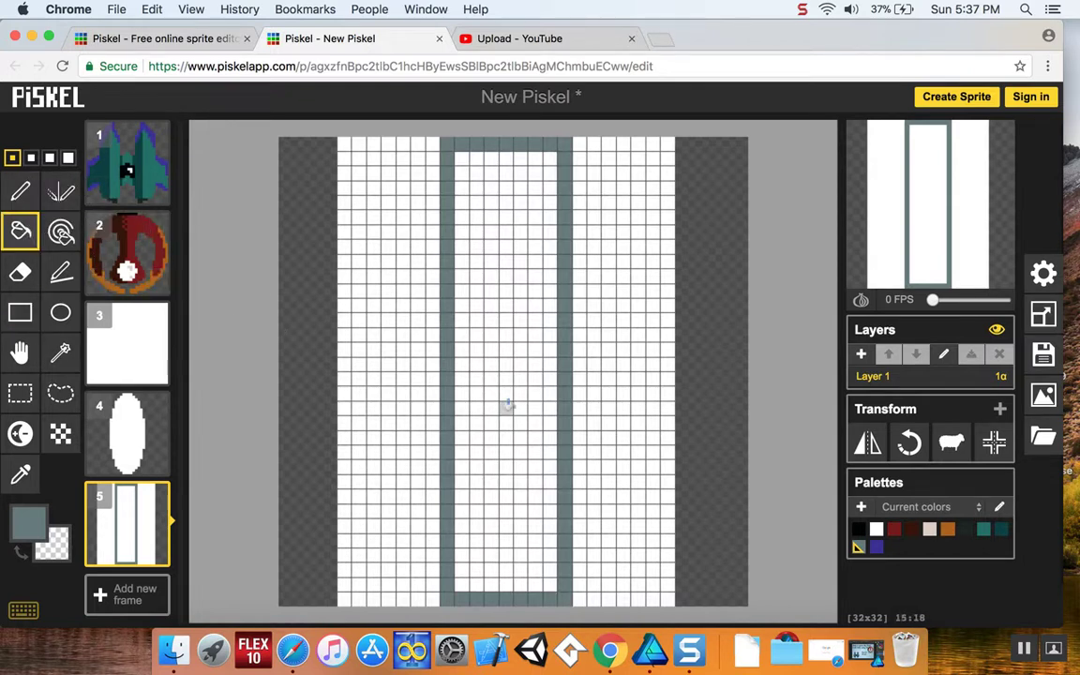
{"action": "left_click", "coordinate": [516, 450]}
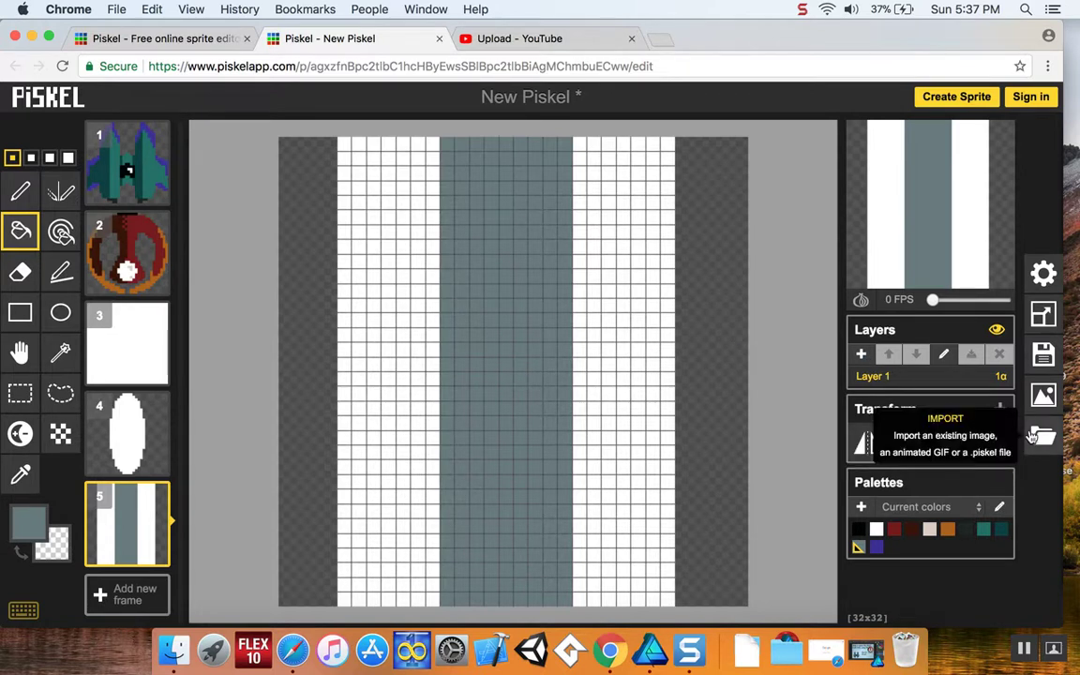
Open the Export panel and look through the GIF and PNG tabs before reaching Others.
{"action": "left_click", "coordinate": [1043, 393]}
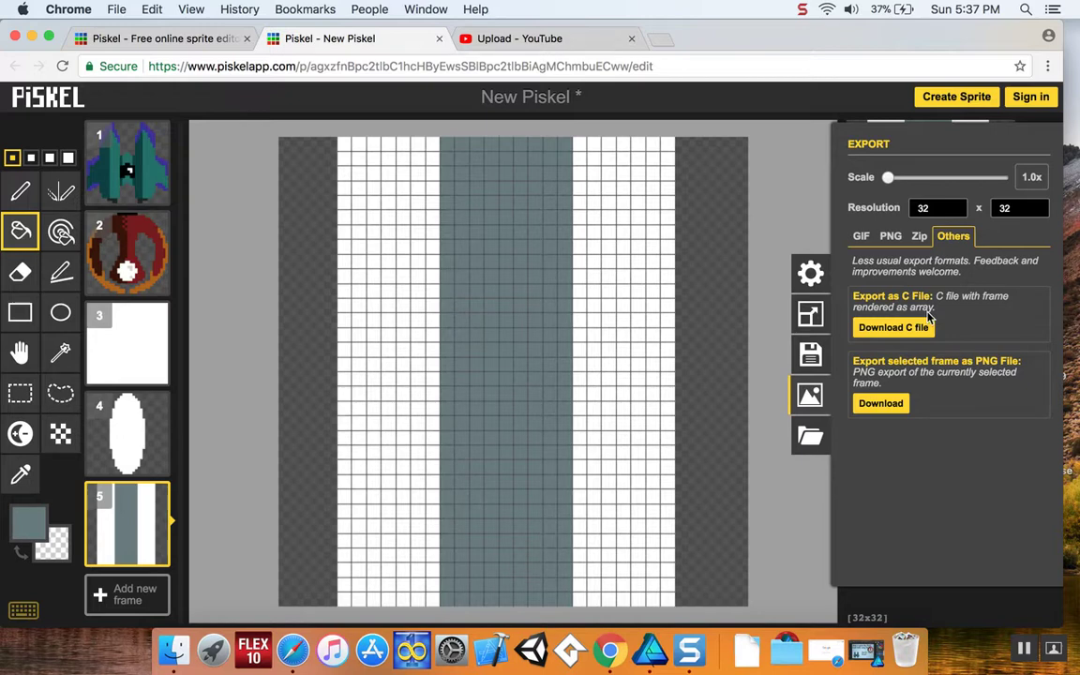
{"action": "left_click", "coordinate": [862, 238]}
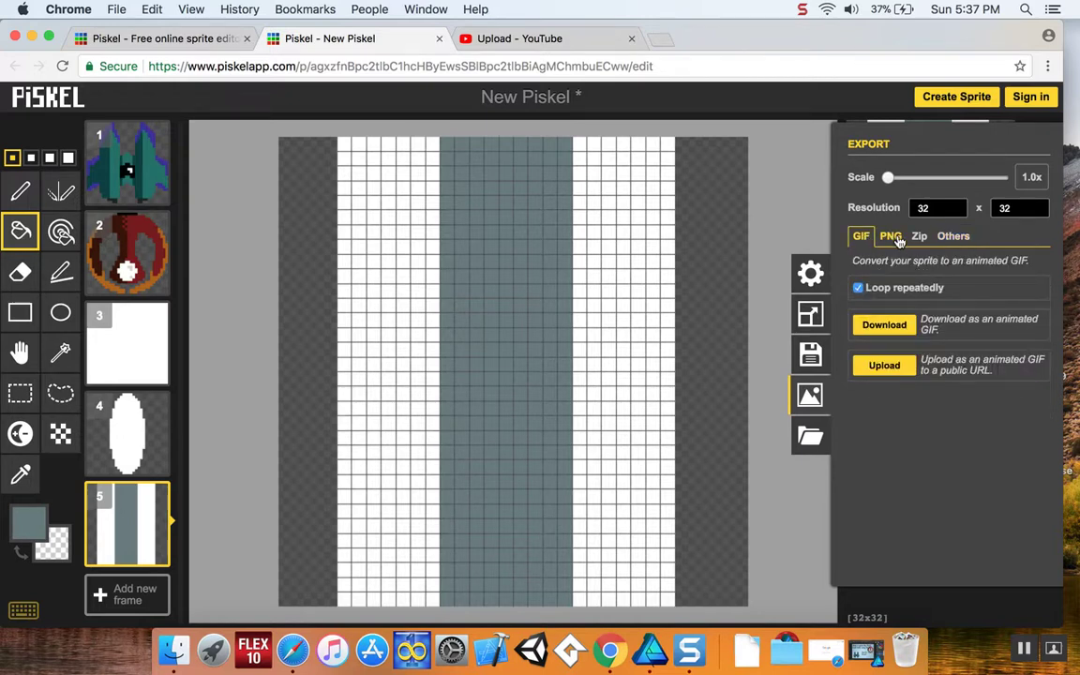
{"action": "left_click", "coordinate": [899, 240]}
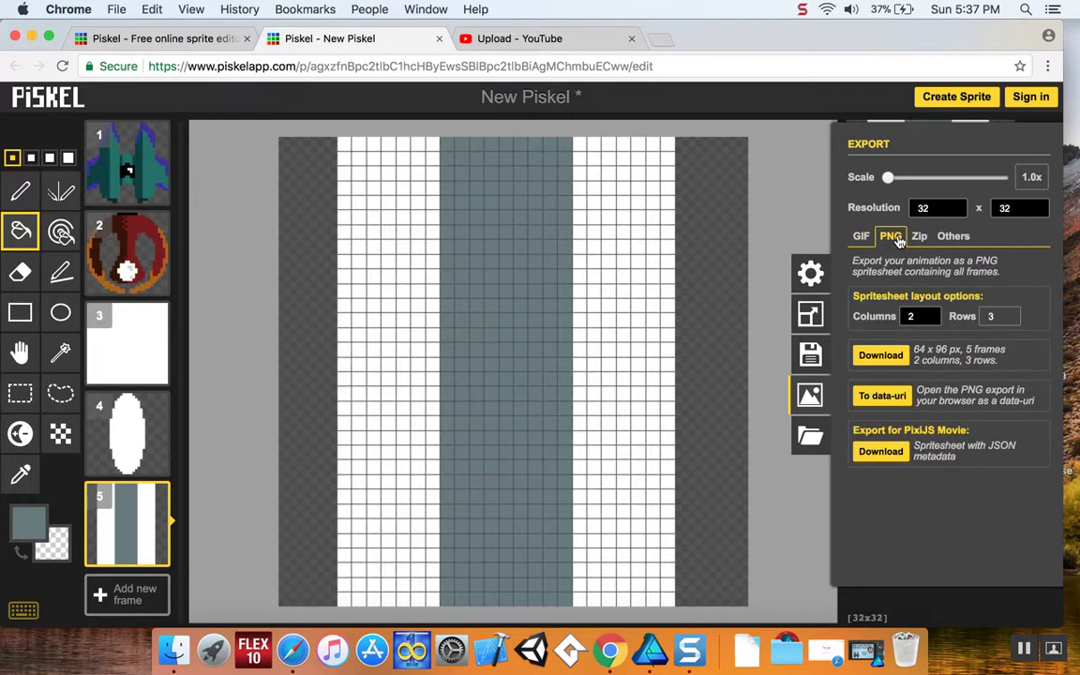
{"action": "left_click", "coordinate": [952, 239]}
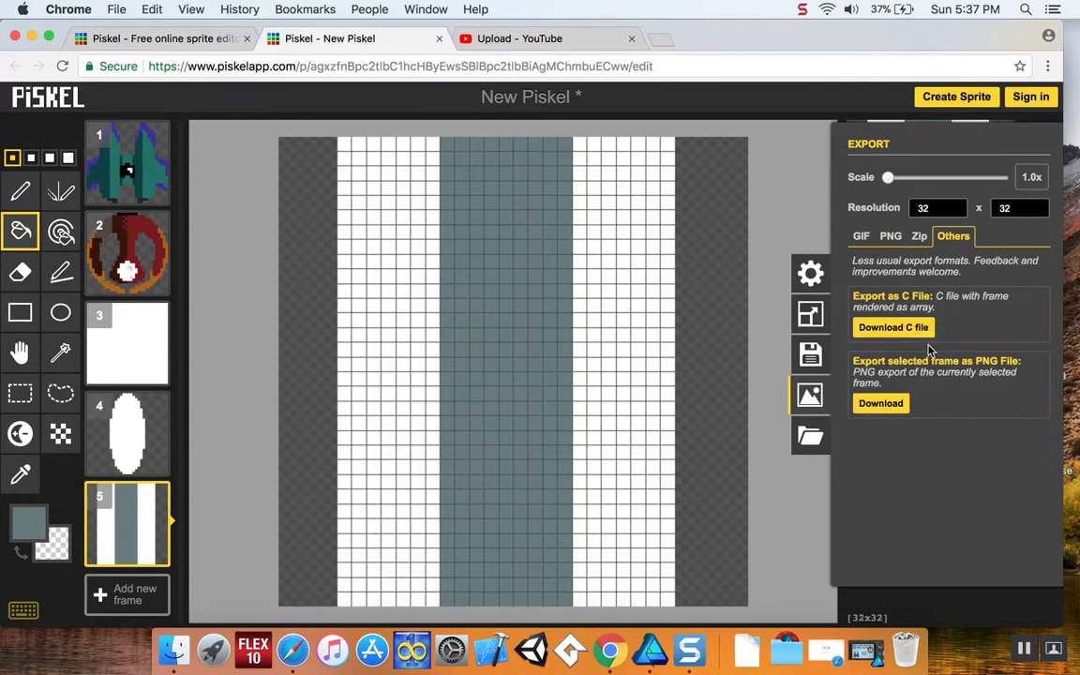
Download the laser, ellipse and white square frames (5, 4, 3) as single-frame PNGs.
{"action": "left_click", "coordinate": [900, 403]}
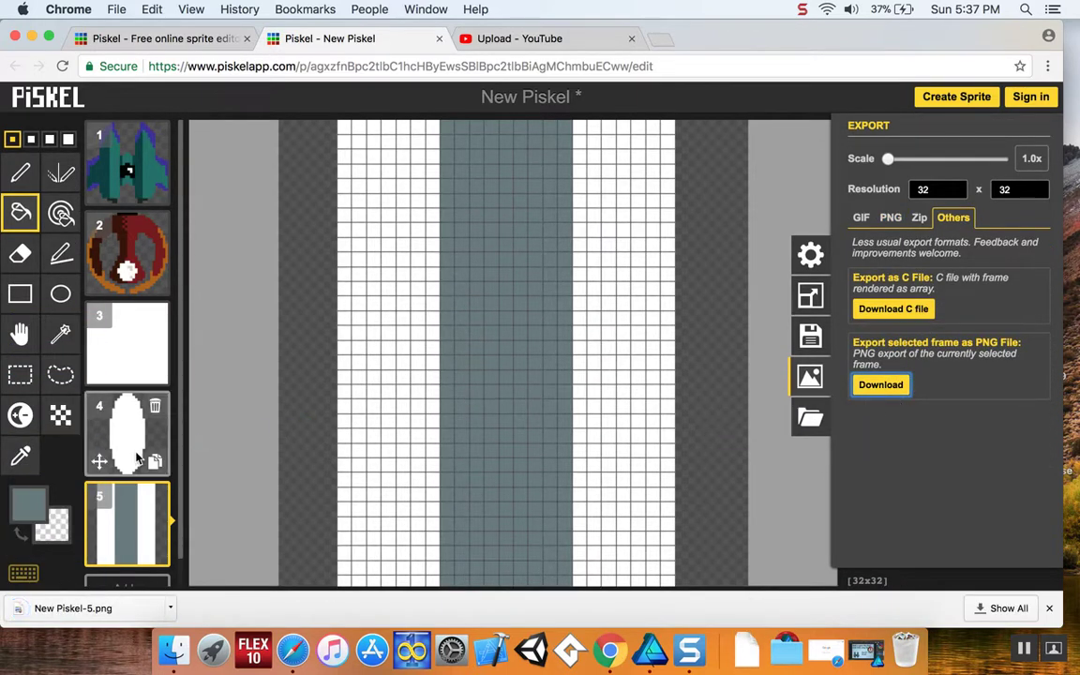
{"action": "left_click", "coordinate": [132, 454]}
{"action": "left_click", "coordinate": [1042, 375]}
{"action": "left_click", "coordinate": [893, 386]}
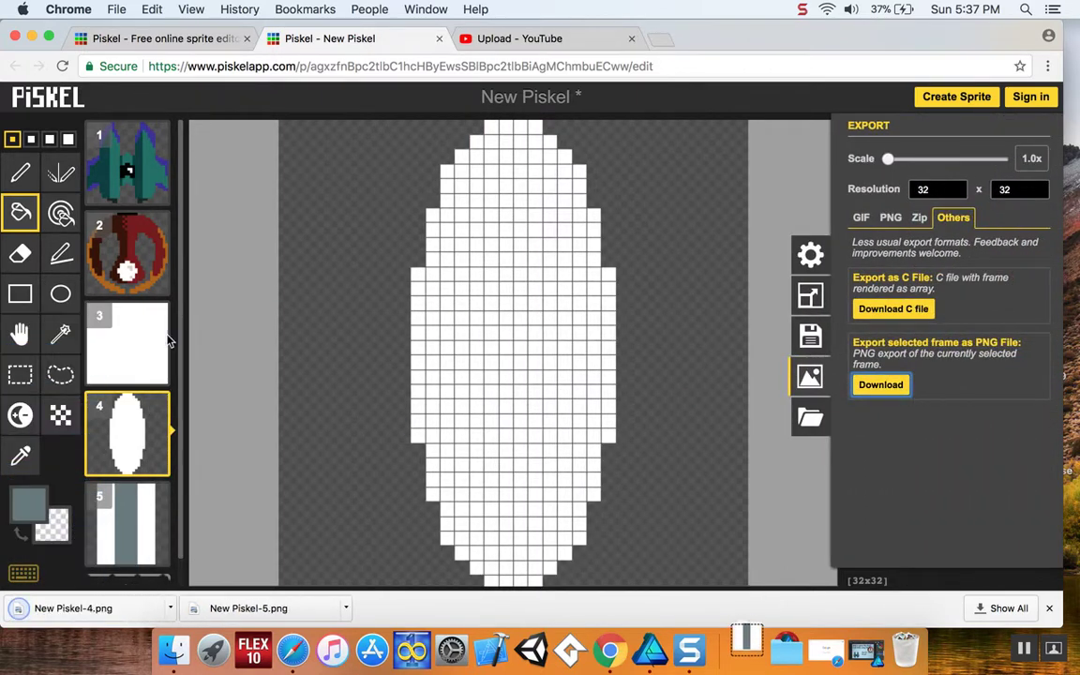
{"action": "left_click", "coordinate": [132, 345]}
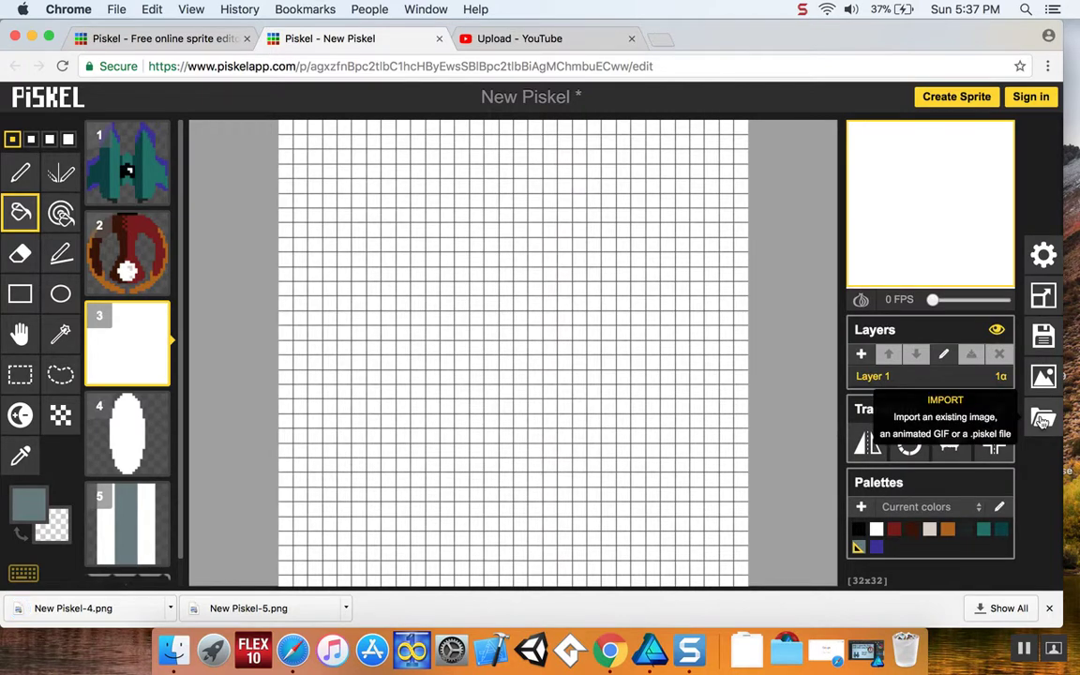
{"action": "left_click", "coordinate": [1043, 375]}
{"action": "left_click", "coordinate": [881, 386]}
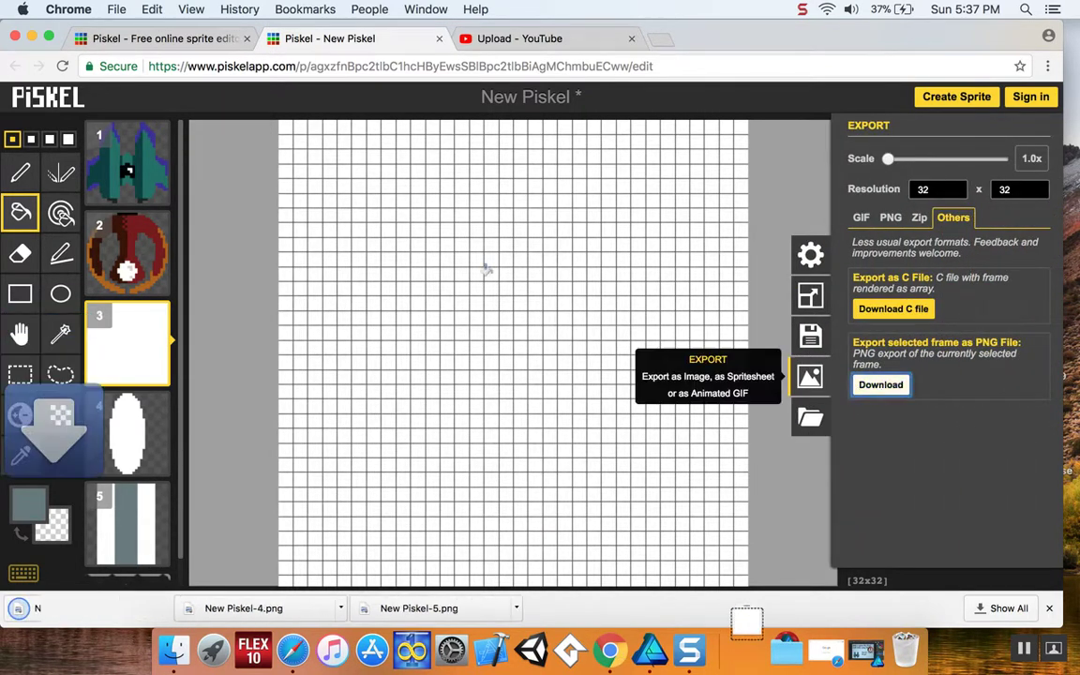
Download the enemy and player ship frames (2, 1) as PNGs and check the downloads list.
{"action": "left_click", "coordinate": [124, 246]}
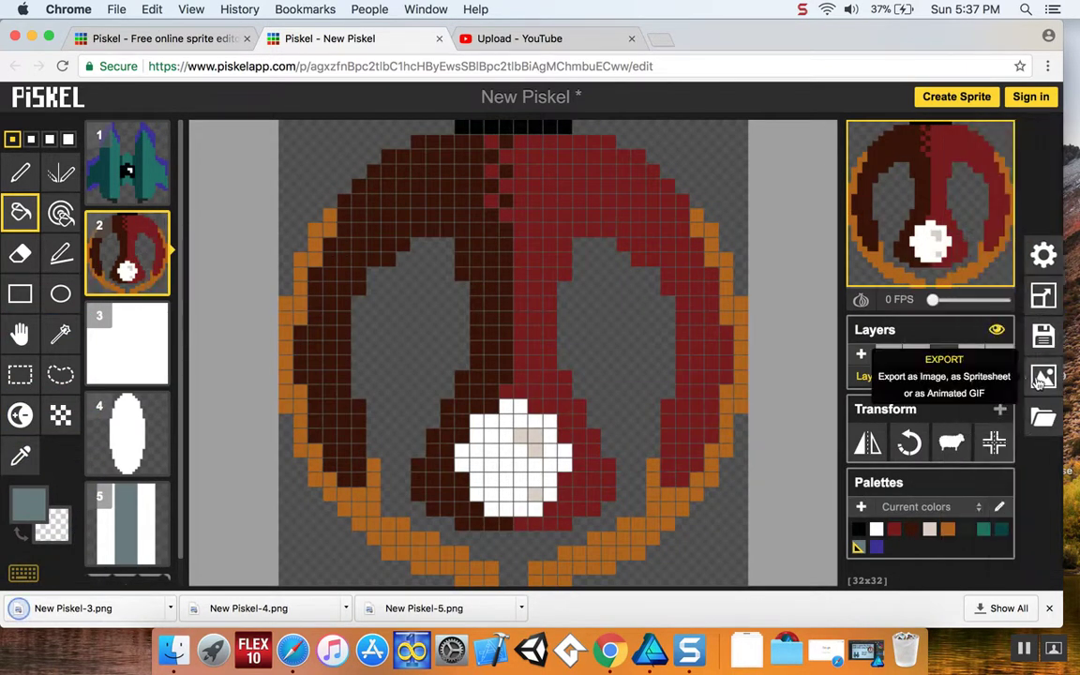
{"action": "left_click", "coordinate": [1042, 377]}
{"action": "left_click", "coordinate": [882, 384]}
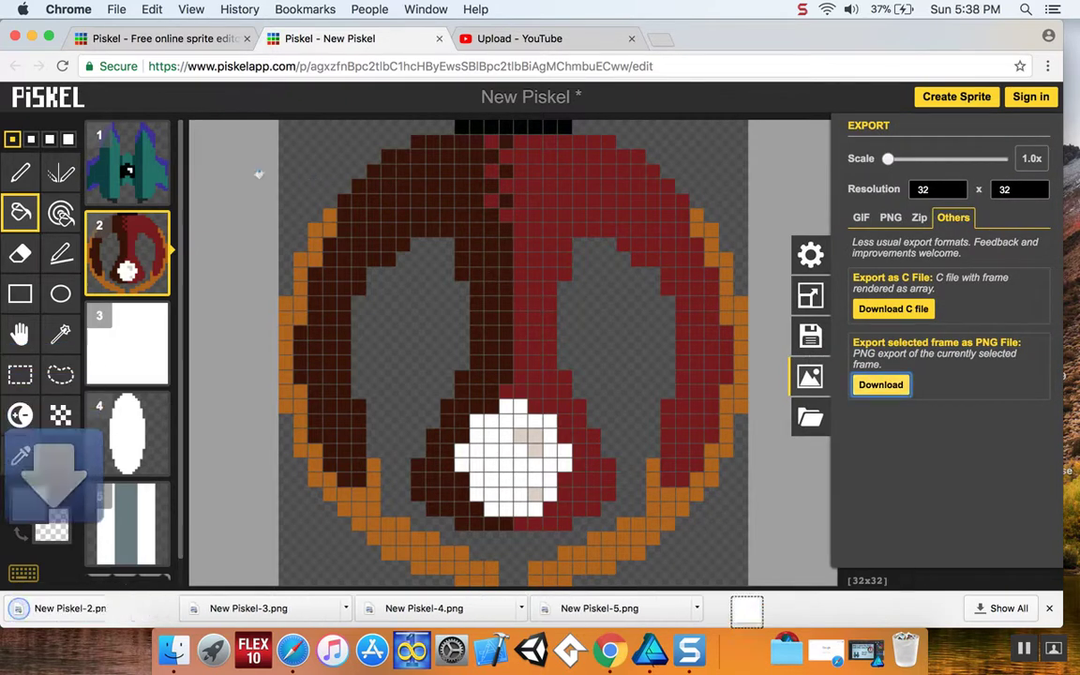
{"action": "left_click", "coordinate": [131, 158]}
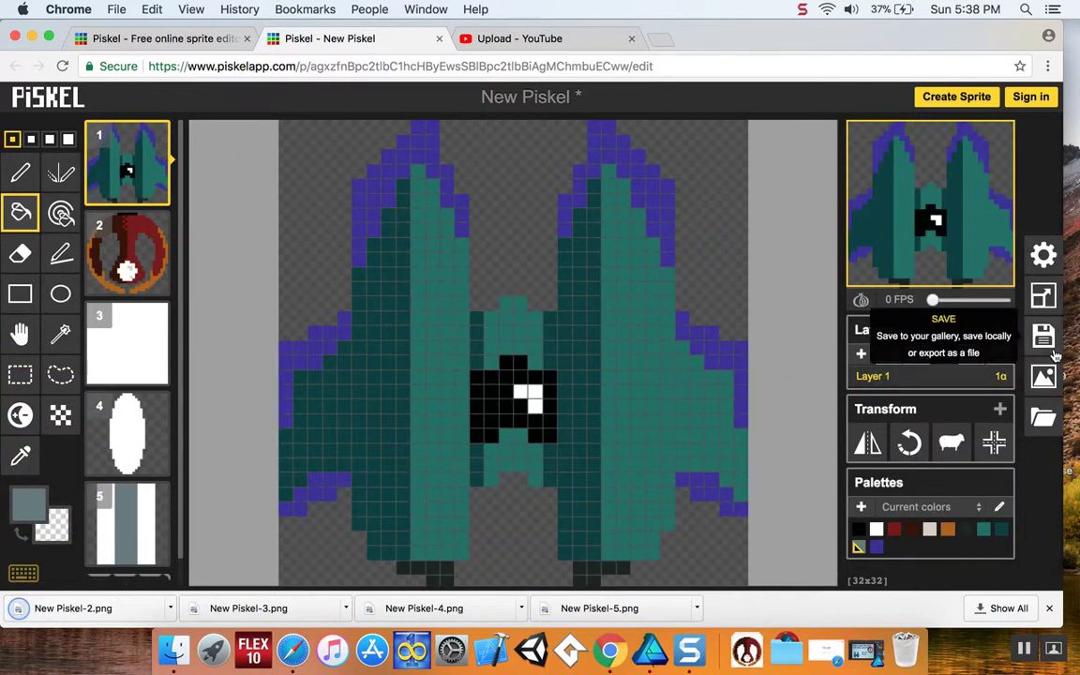
{"action": "left_click", "coordinate": [1049, 377]}
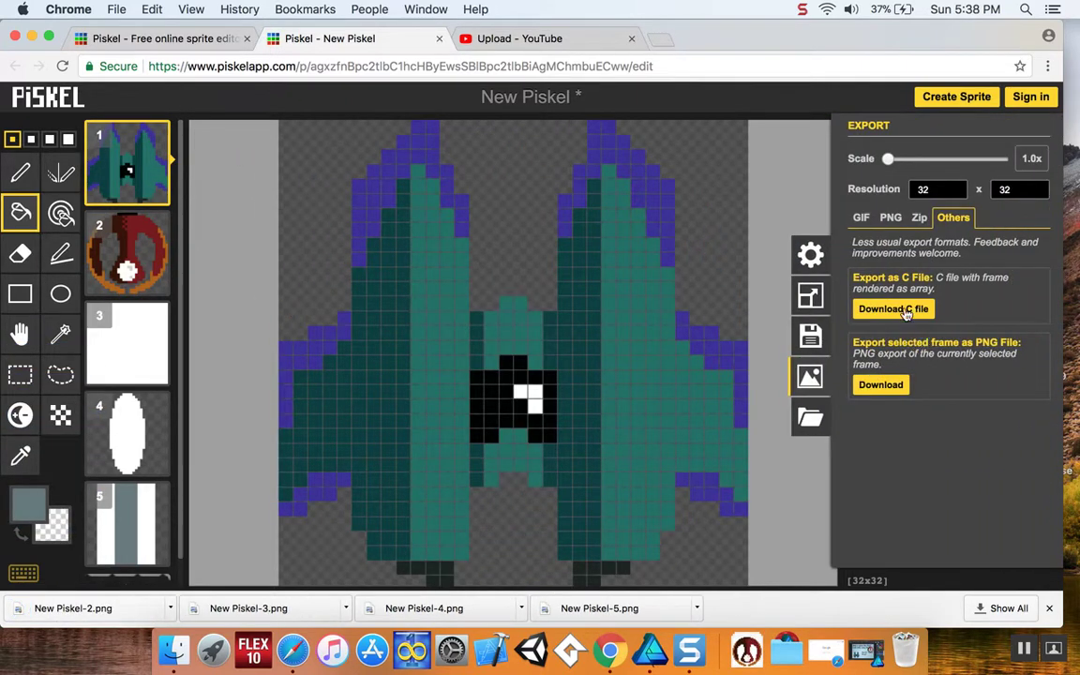
{"action": "left_click", "coordinate": [895, 385]}
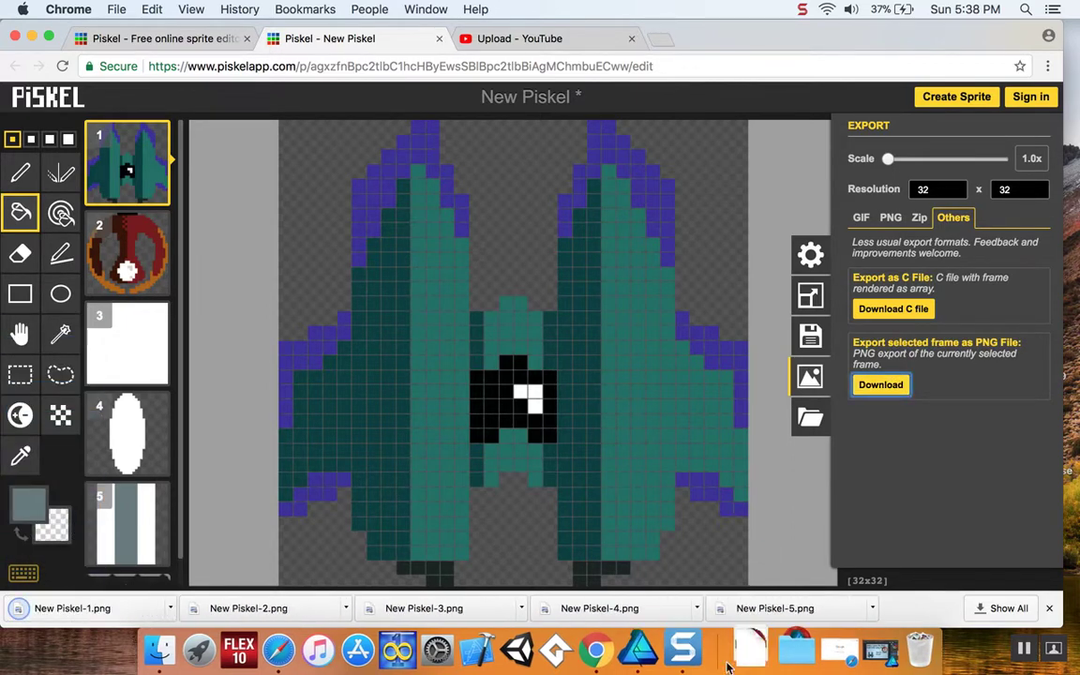
{"action": "left_click", "coordinate": [743, 655]}
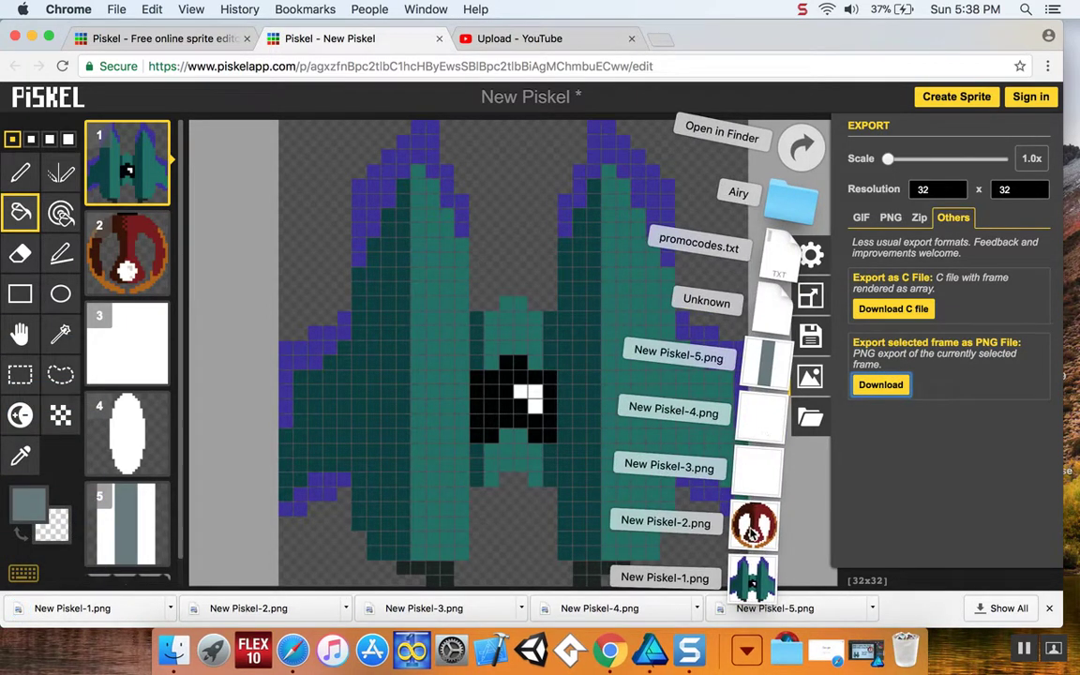
Dismiss the Downloads stack and close the Export panel.
{"action": "left_click", "coordinate": [970, 514]}
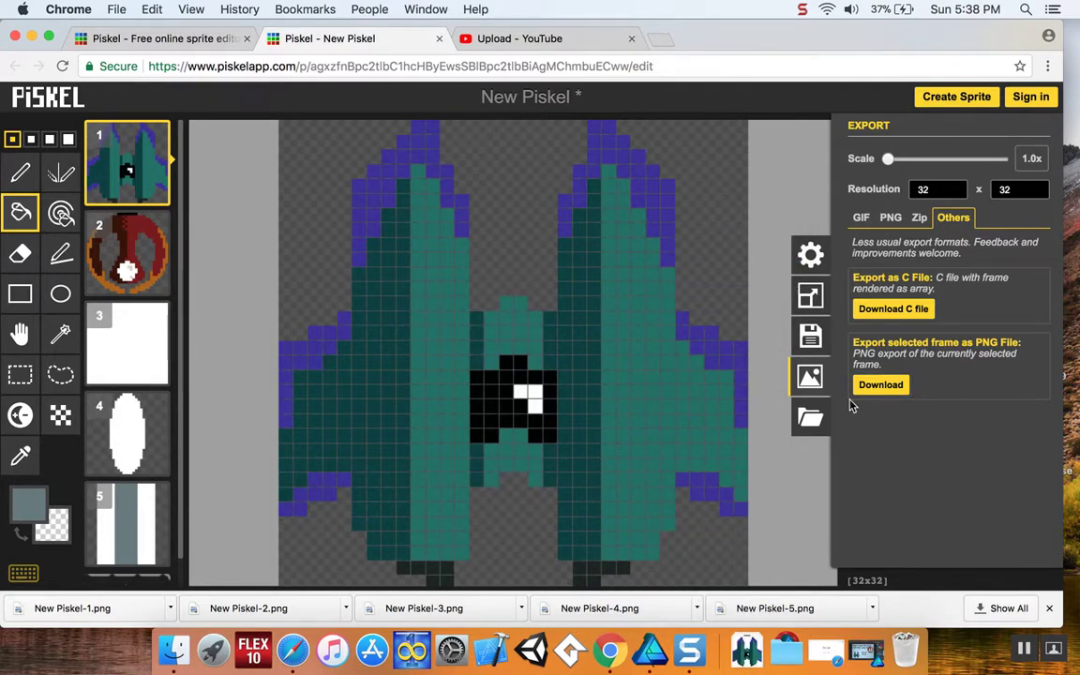
{"action": "left_click", "coordinate": [811, 376]}
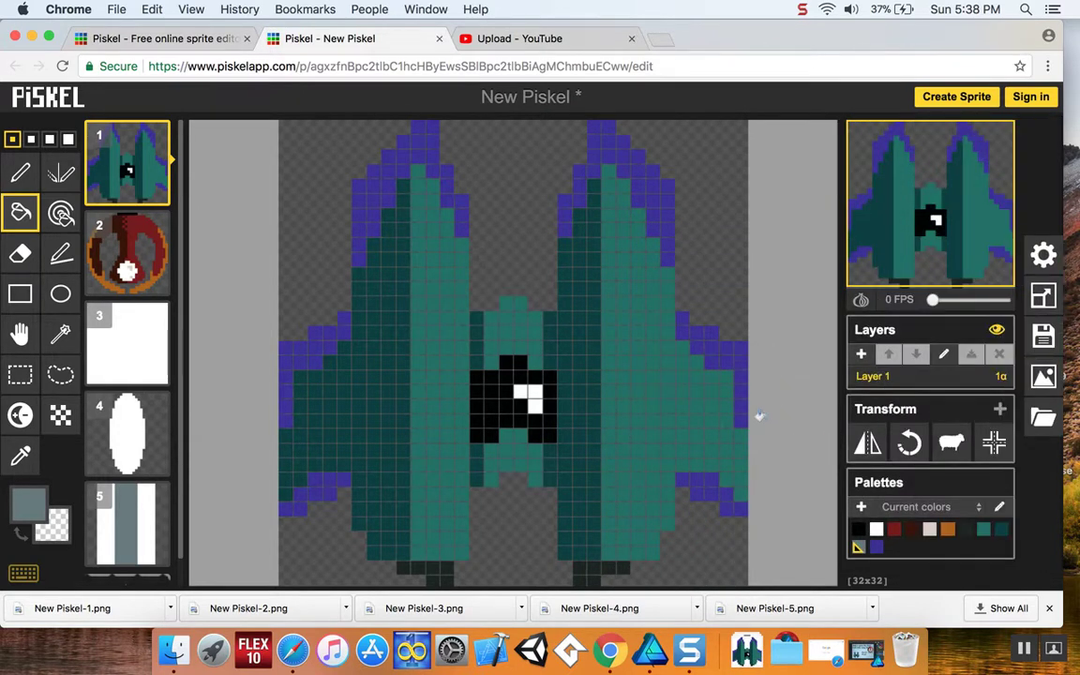